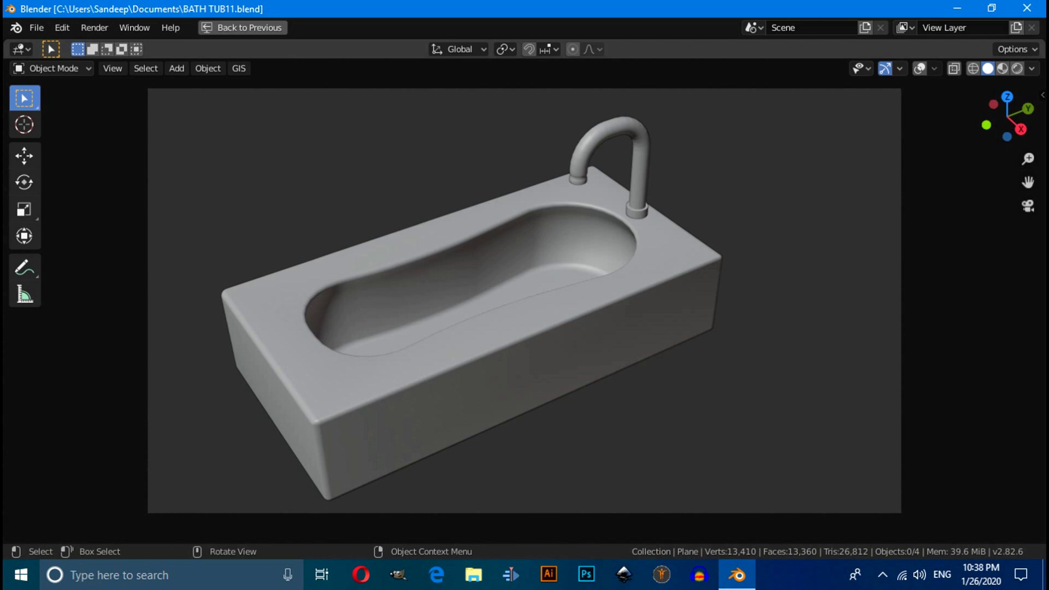
Orbit the finished bathtub, start a new General file, and select all its default objects
middle_click_drag(463, 343, 440, 335)
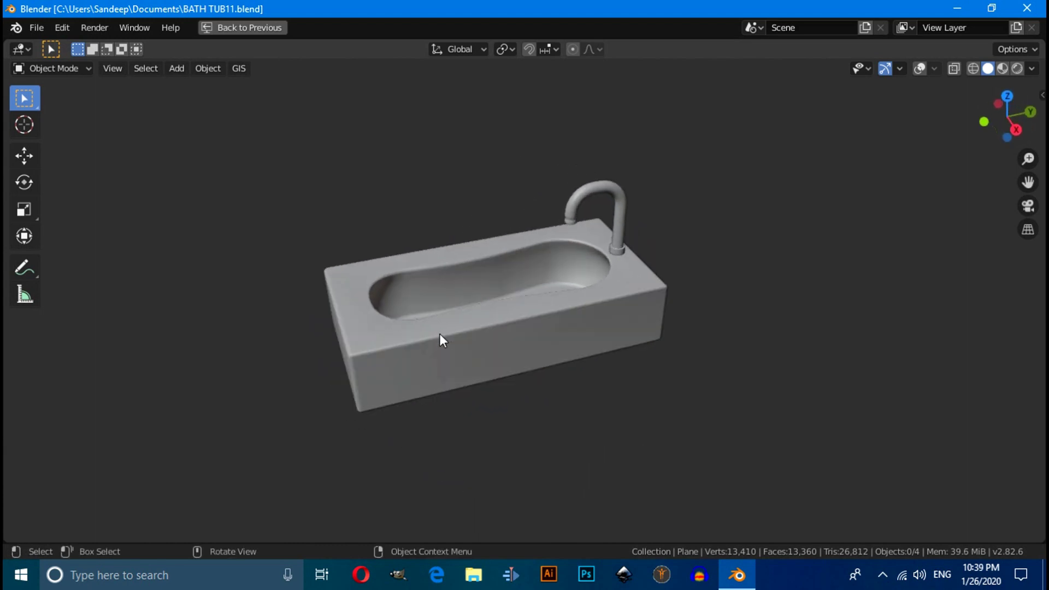
left_click(33, 30)
mouse_move(162, 56)
left_click(195, 47)
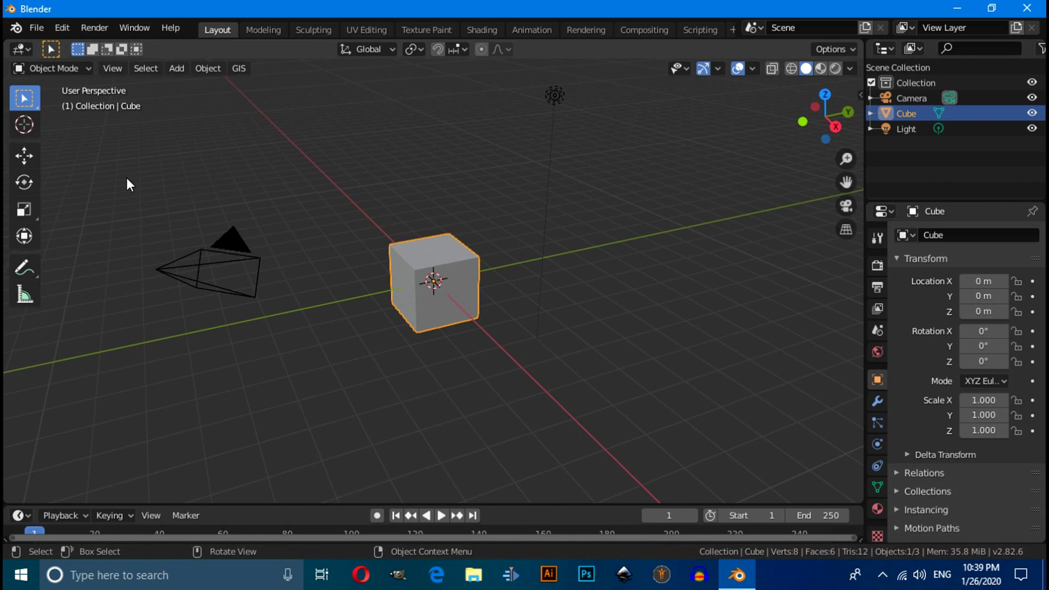
key("a")
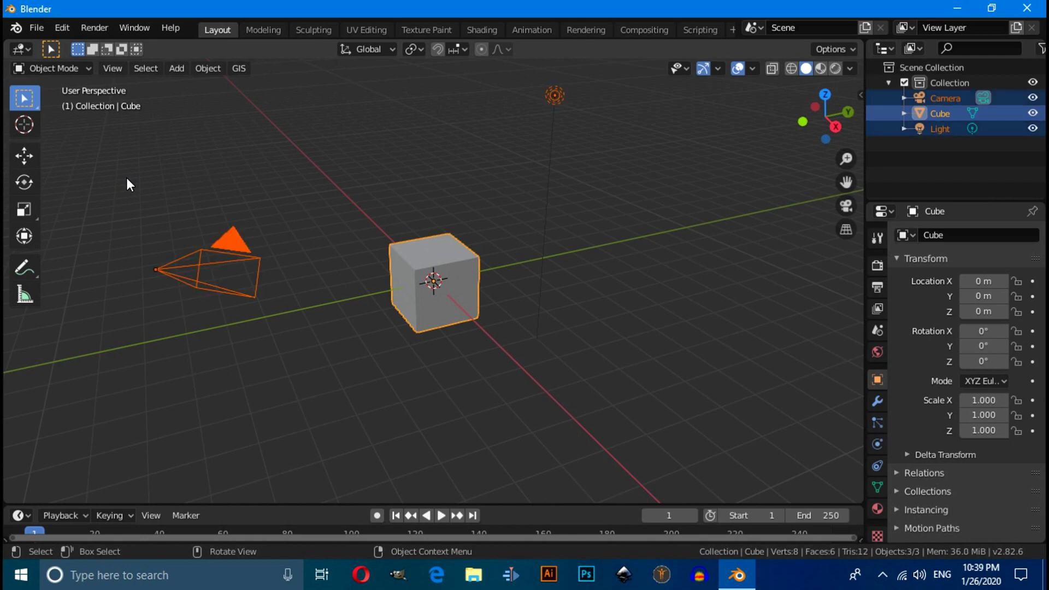
Delete the default cube, camera and light, and set the scene units to Imperial
key("Delete")
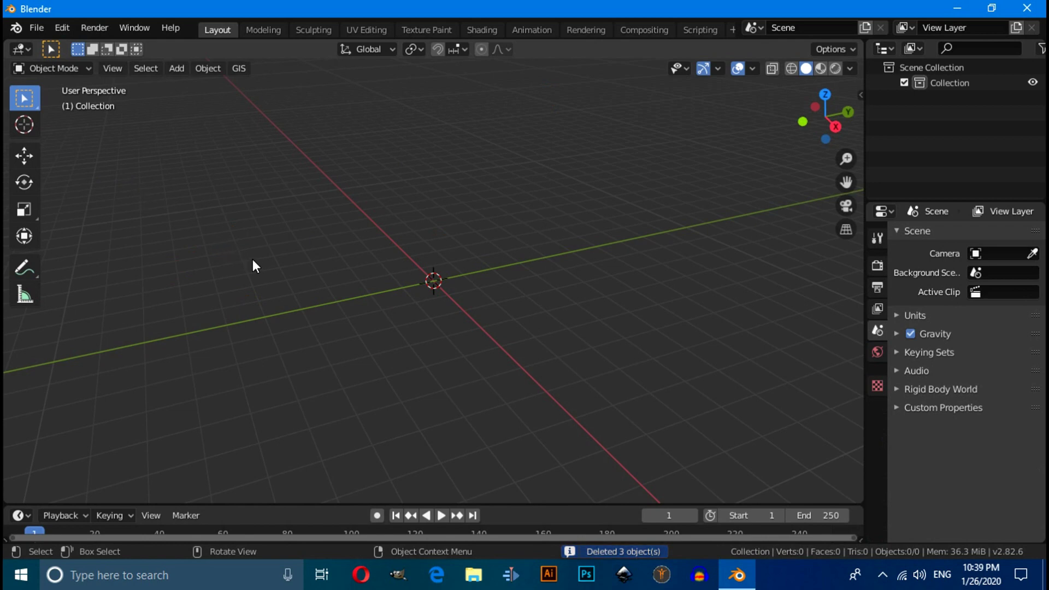
middle_click_drag(485, 342, 548, 348)
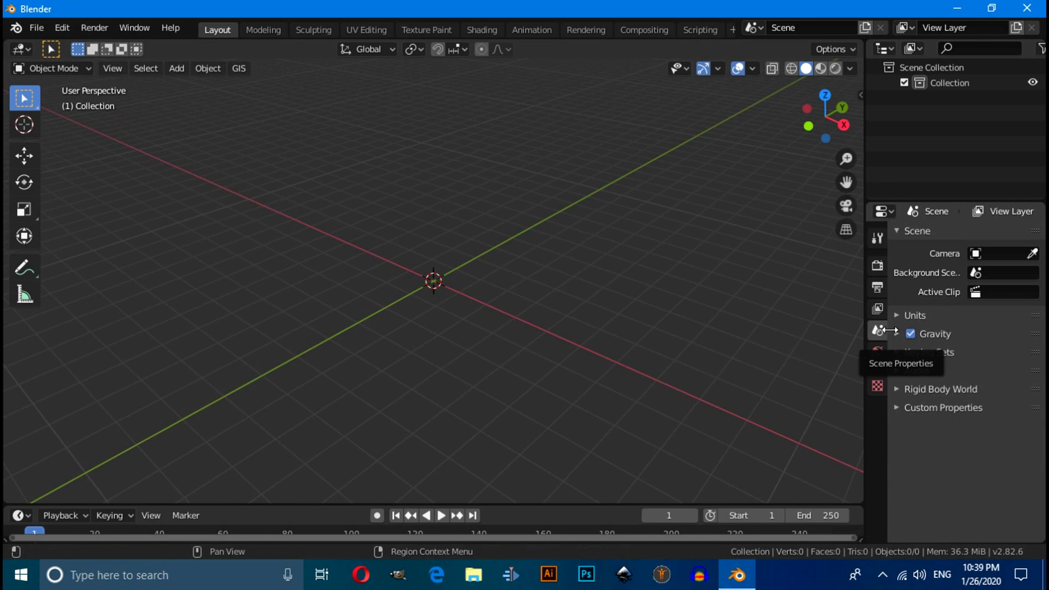
left_click(903, 316)
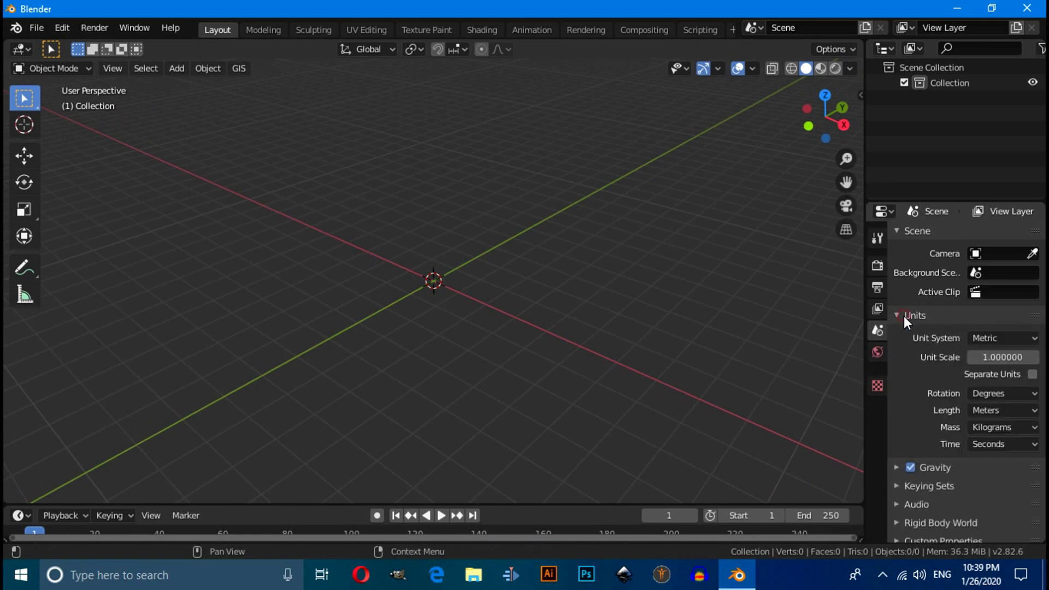
left_click(986, 339)
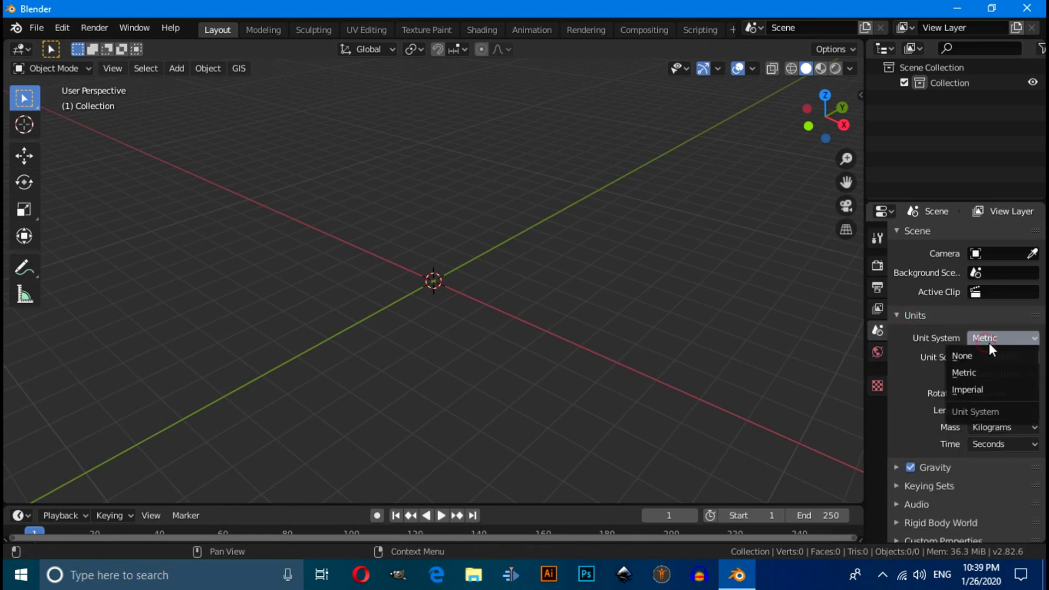
left_click(975, 389)
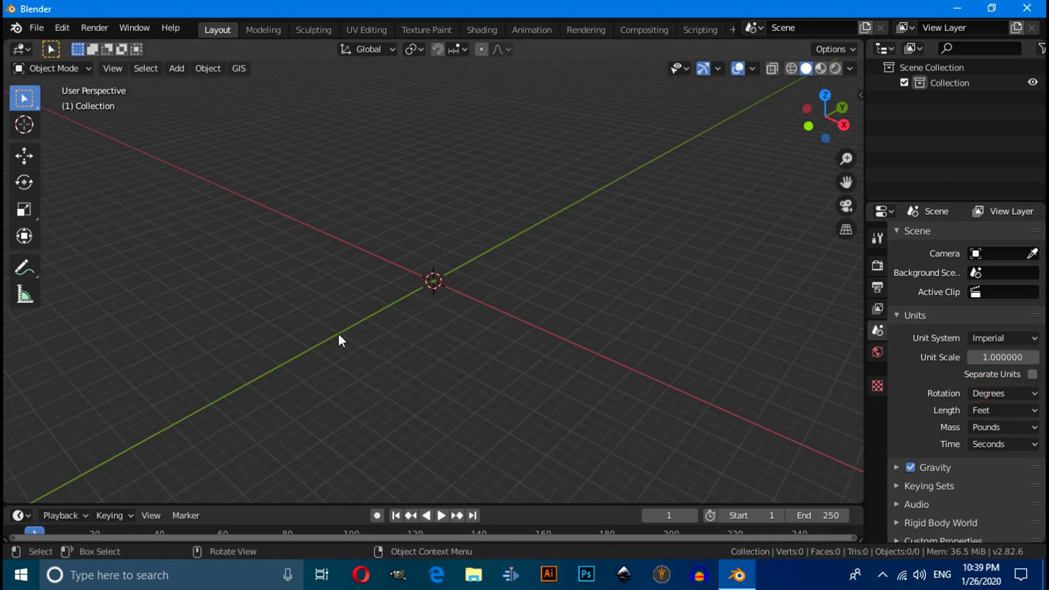
key("KP_7")
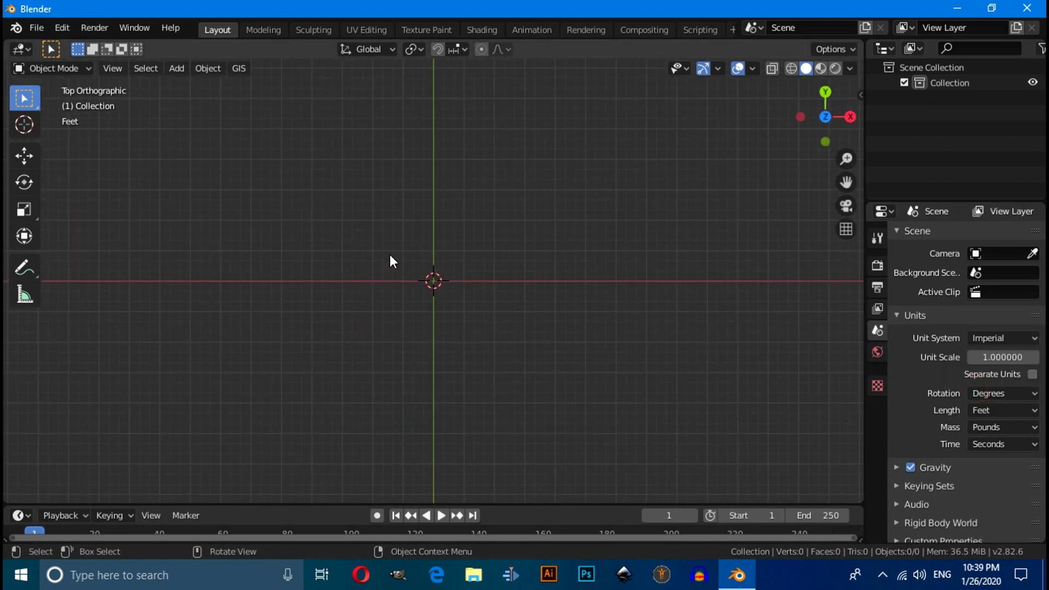
key("shift+a")
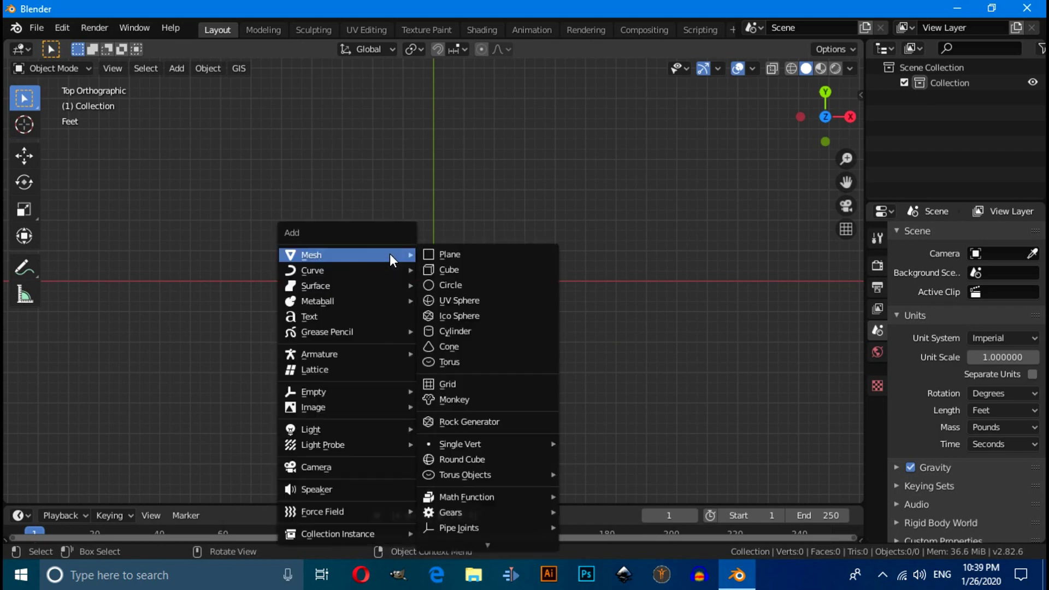
Add a mesh circle at the origin with a 15" radius
left_click(461, 283)
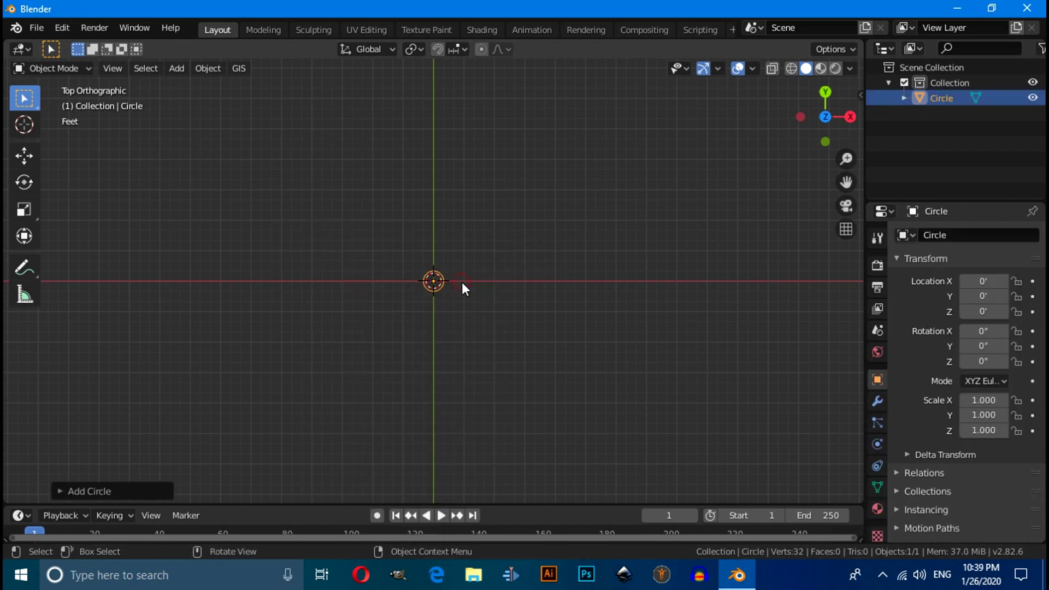
left_click(61, 491)
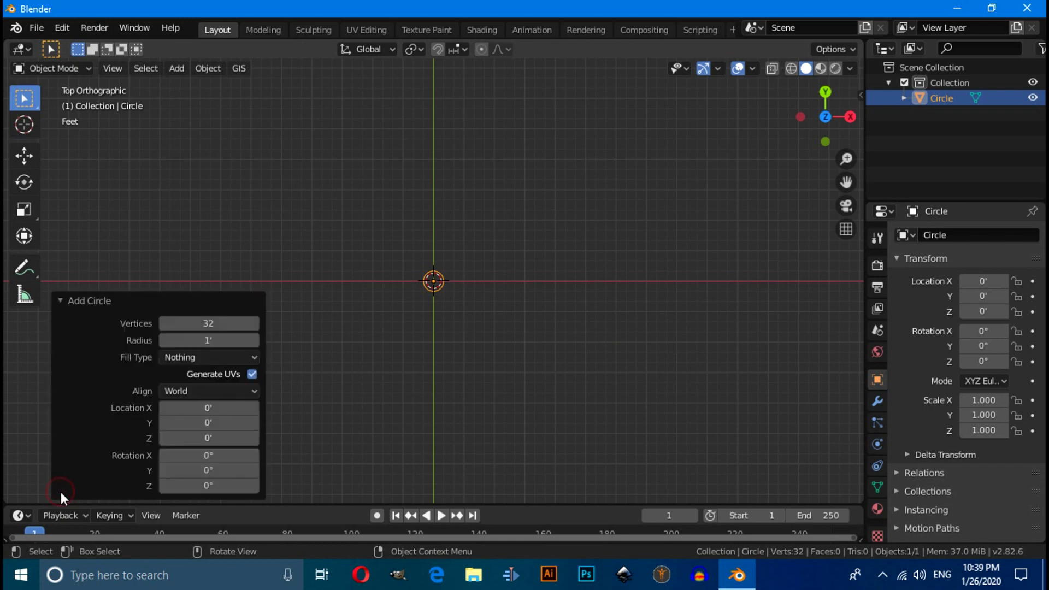
left_click(201, 341)
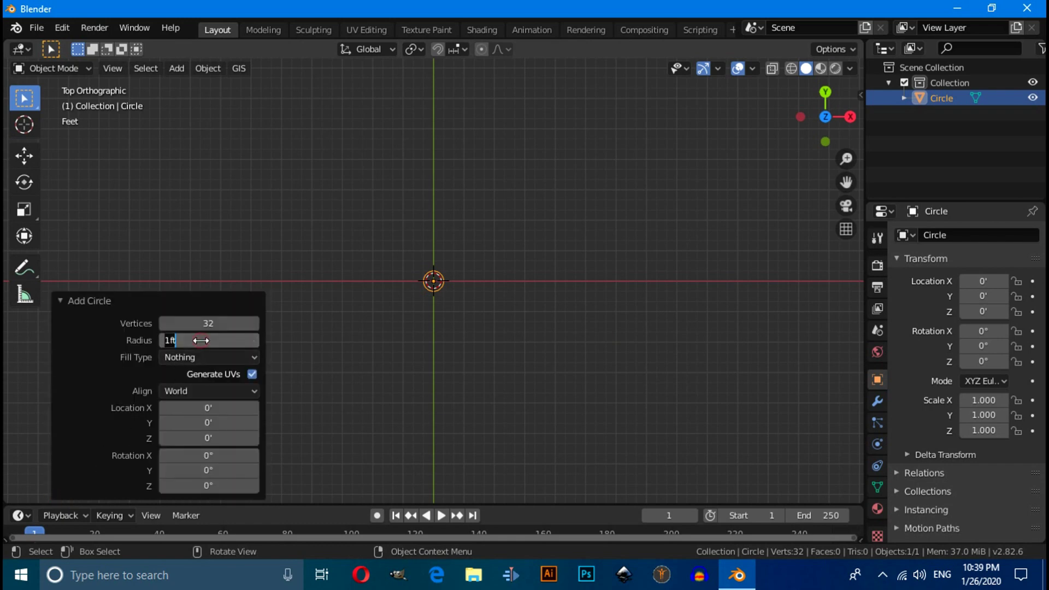
type("15\"")
key("Return")
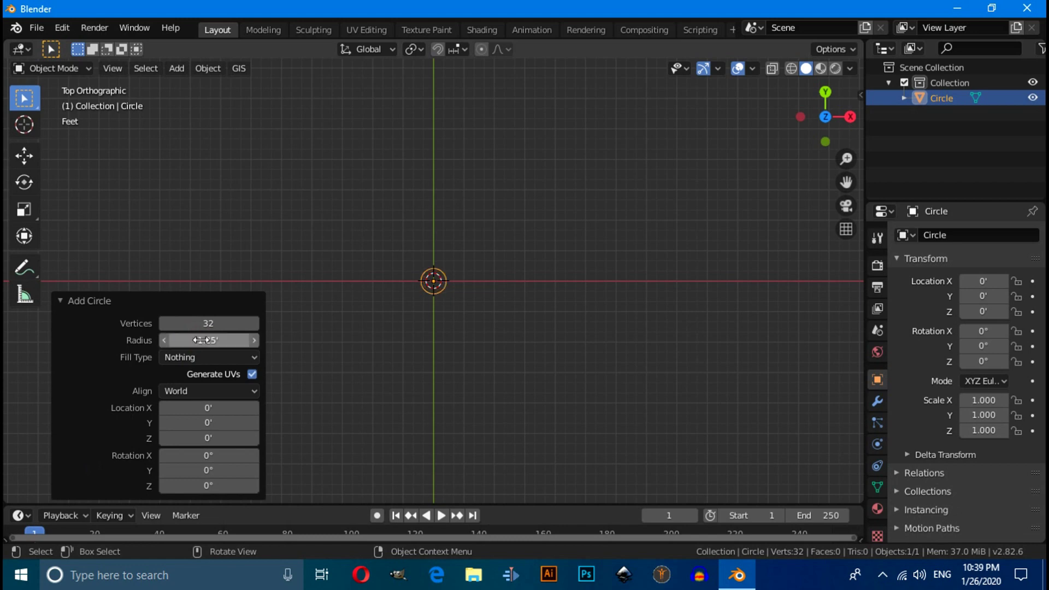
Isolate the circle in local view and select its lower-half vertices in Edit Mode
key("KP_Divide")
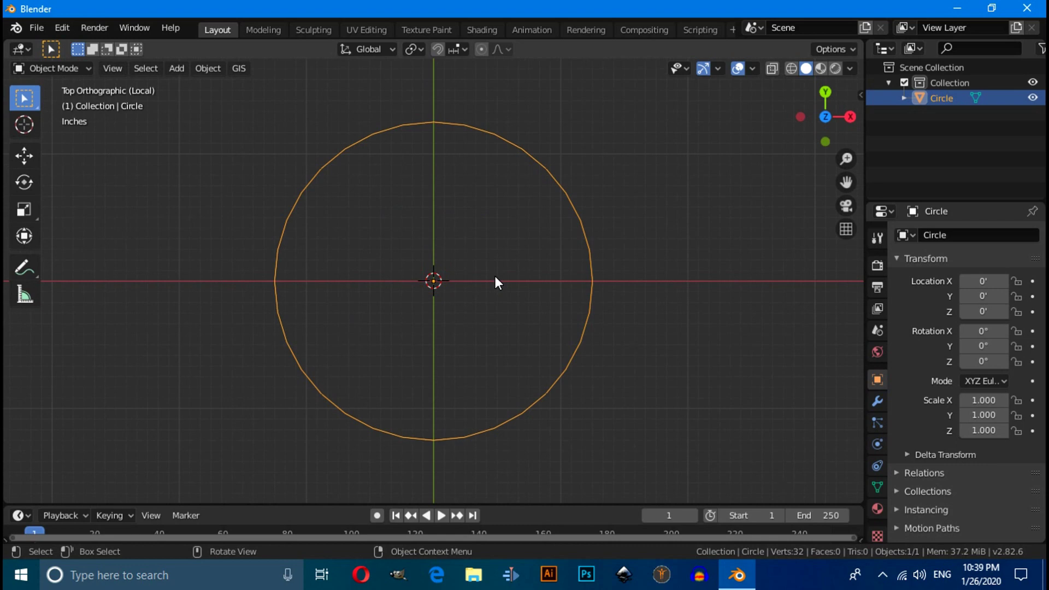
key("Tab")
left_click(778, 370)
scroll(778, 370, "down", 2)
left_click_drag(700, 414, 198, 288)
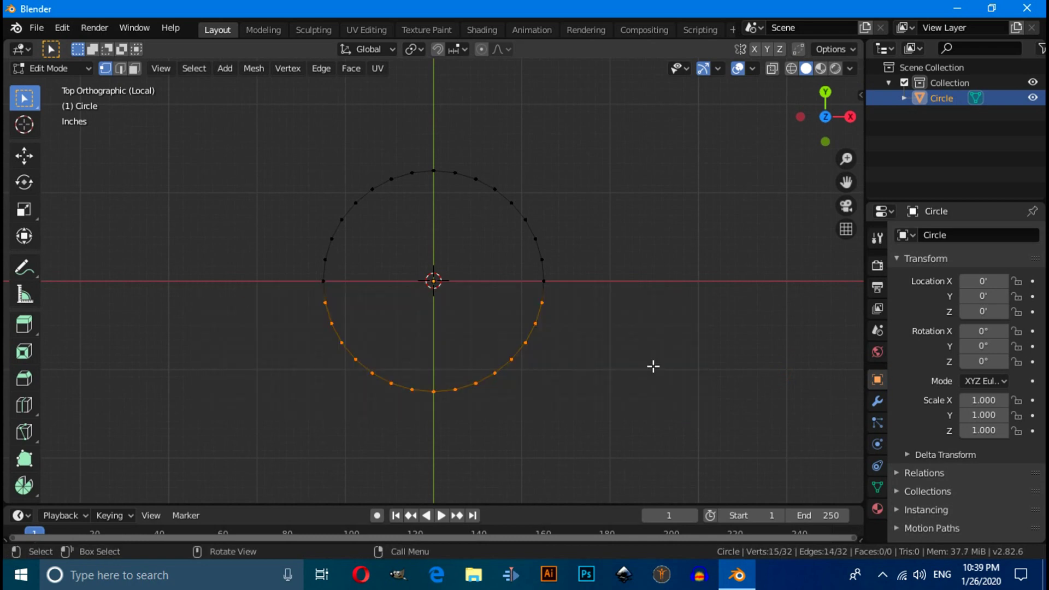
key("x")
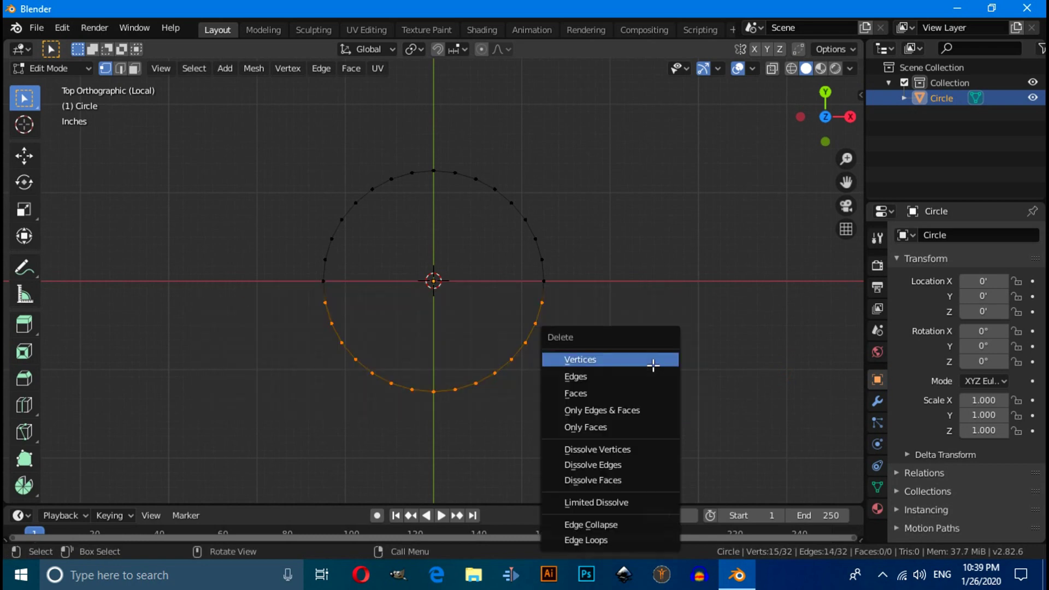
Delete the lower-half vertices and extrude both open ends -5 along Y
left_click(614, 359)
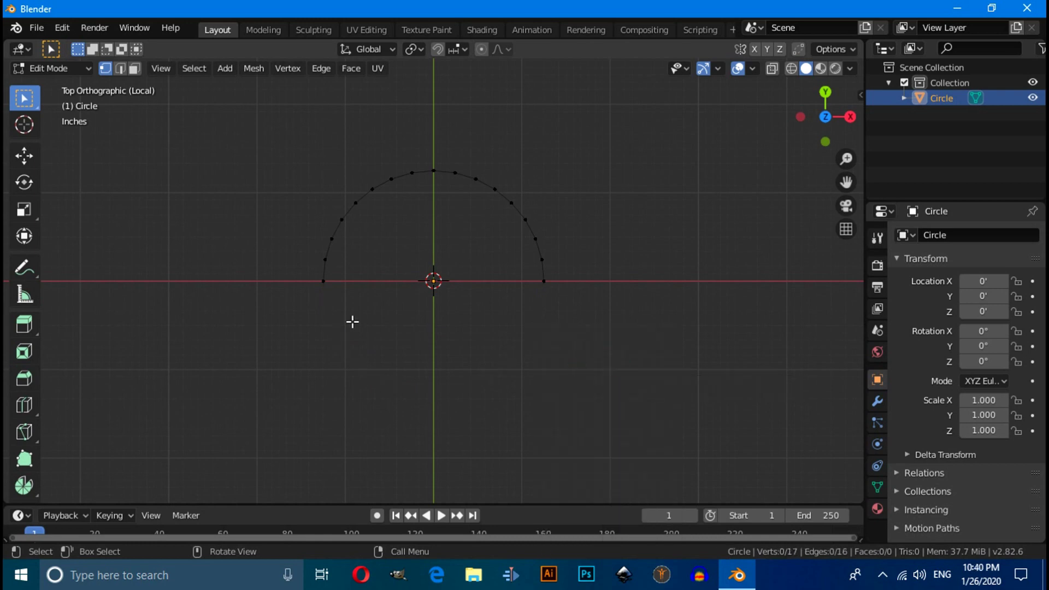
mouse_move(732, 371)
left_mouse_down()
mouse_move(590, 363)
mouse_move(316, 304)
mouse_move(281, 276)
left_mouse_up()
key("e")
key("y")
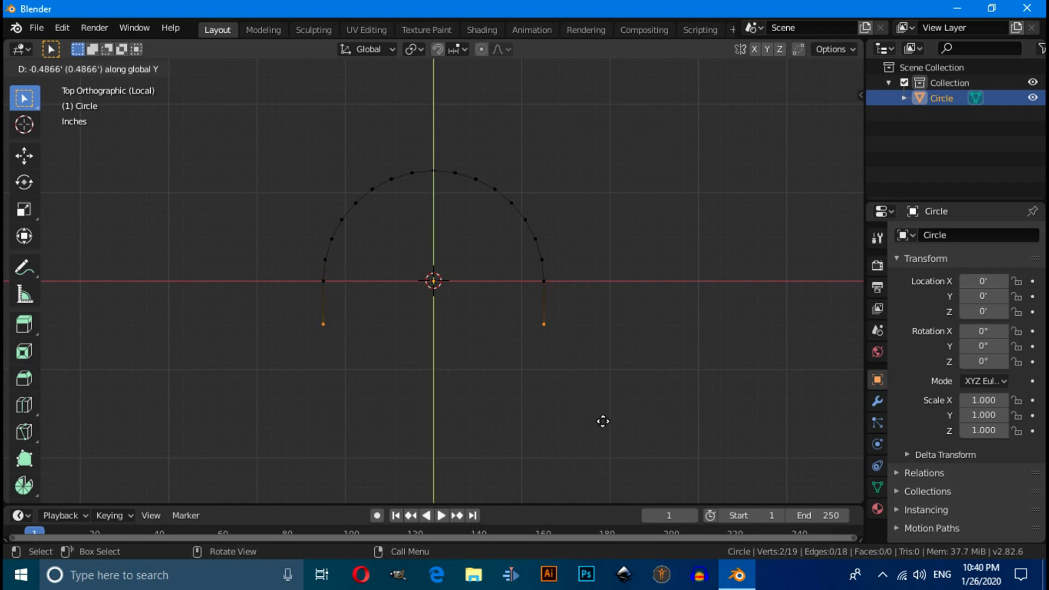
type("-5")
key("Return")
Join the two bottom end vertices with an edge
scroll(492, 358, "down", 4)
middle_click_drag(555, 365, 535, 197, "shift")
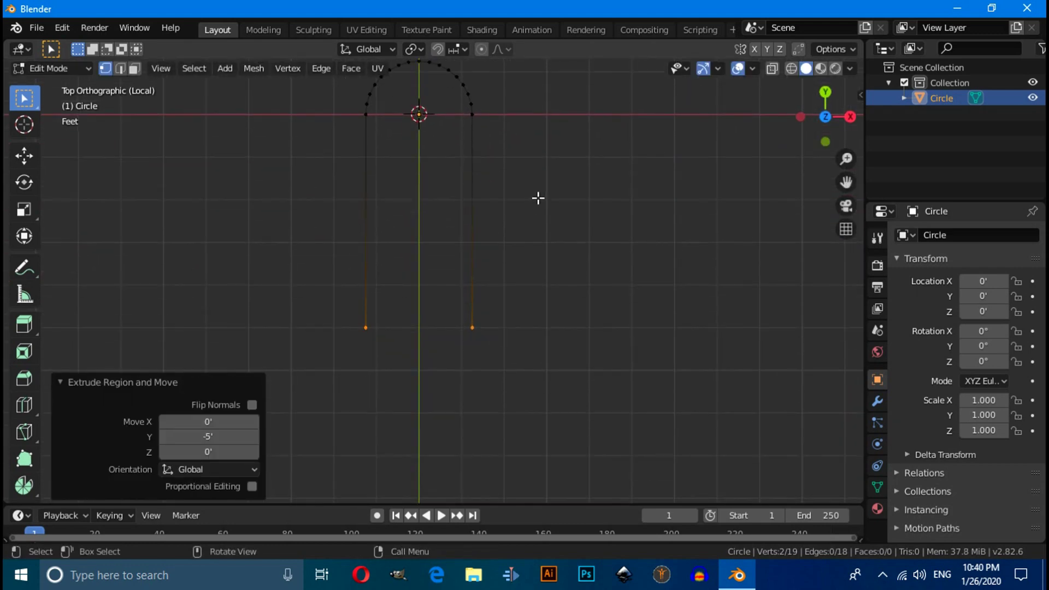
key("f")
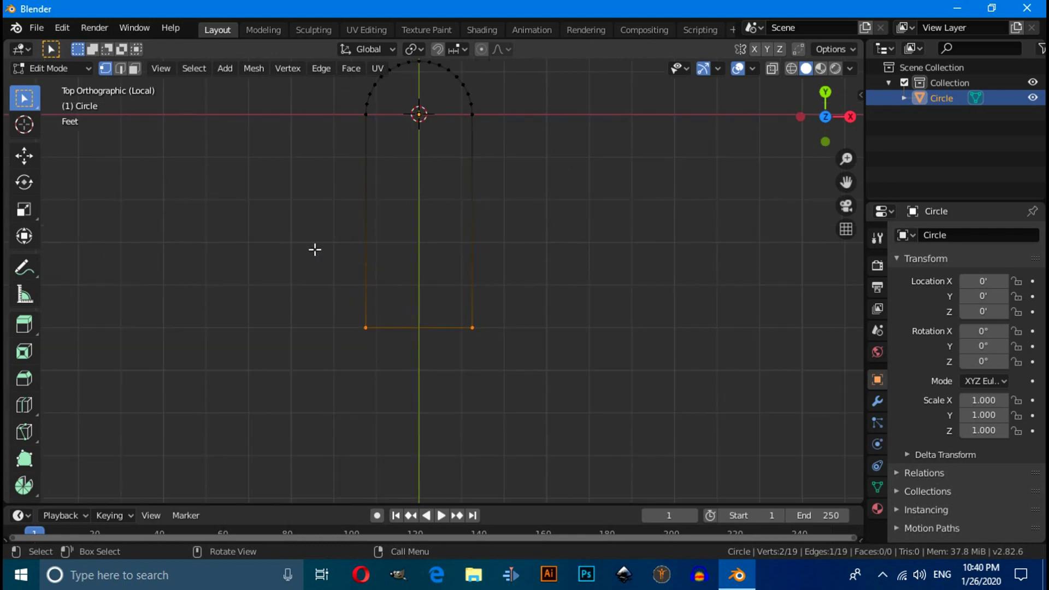
Select the two long vertical side edges in edge select mode
left_click(121, 69)
left_click(233, 210)
left_click_drag(214, 190, 740, 215)
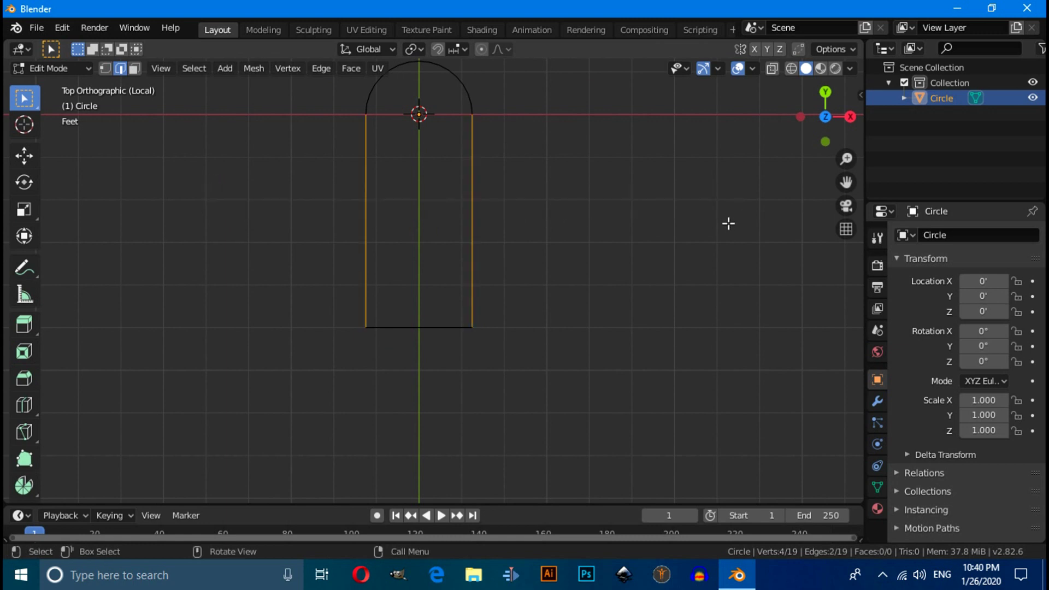
right_click(539, 169)
Subdivide the vertical sides and pinch their midpoints inward to about 0.68 along X
left_click(512, 122)
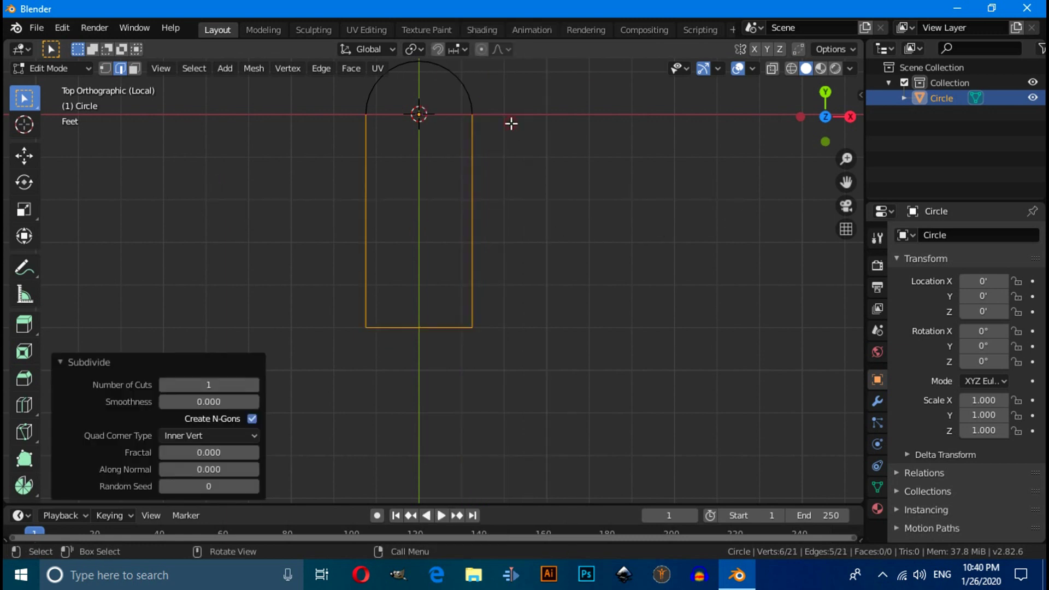
left_click(105, 67)
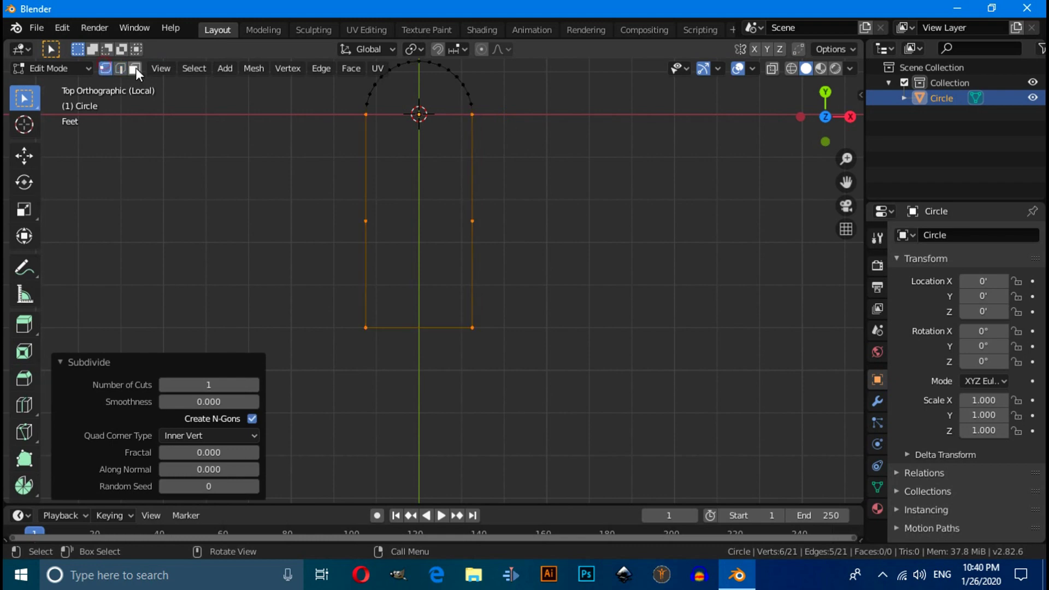
left_click(210, 177)
left_click_drag(257, 193, 658, 253)
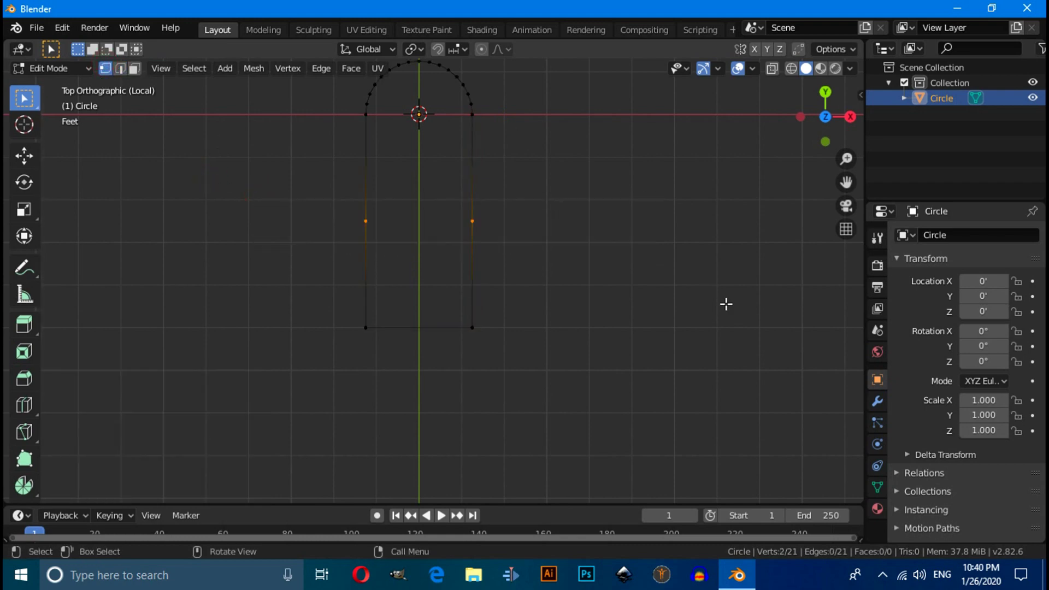
key("s")
key("x")
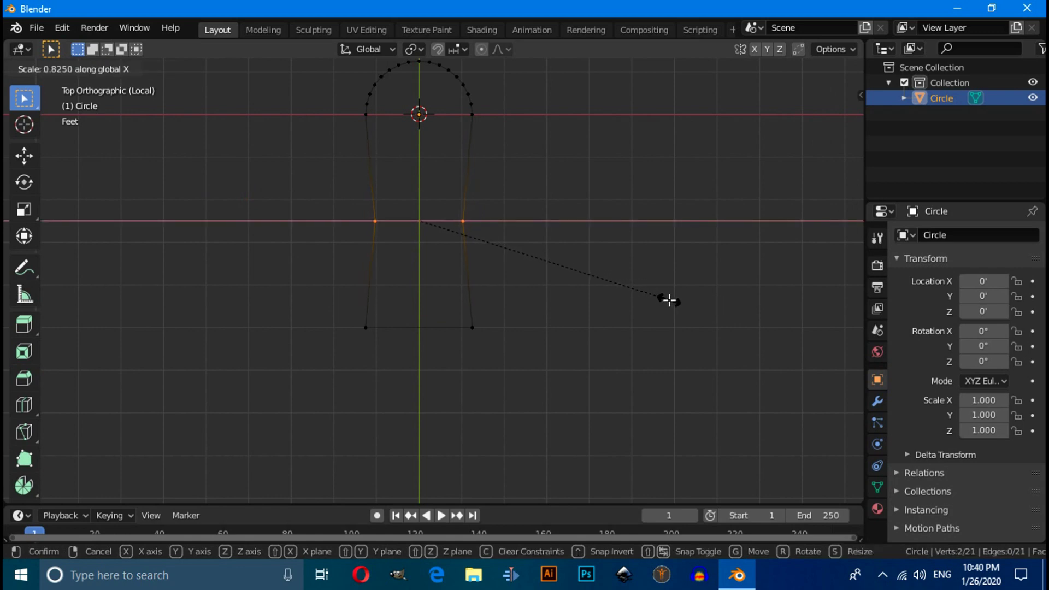
left_click(623, 291)
Bevel the lower corner vertices with 4 segments and an offset of about 1.04'
left_click(666, 333)
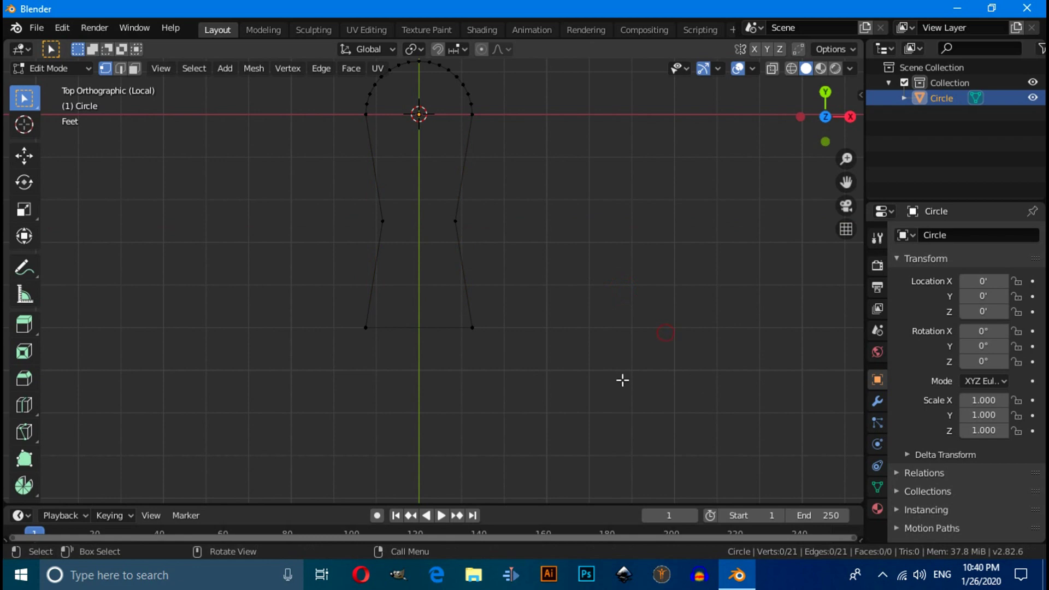
left_click_drag(229, 193, 664, 402)
right_click(574, 180)
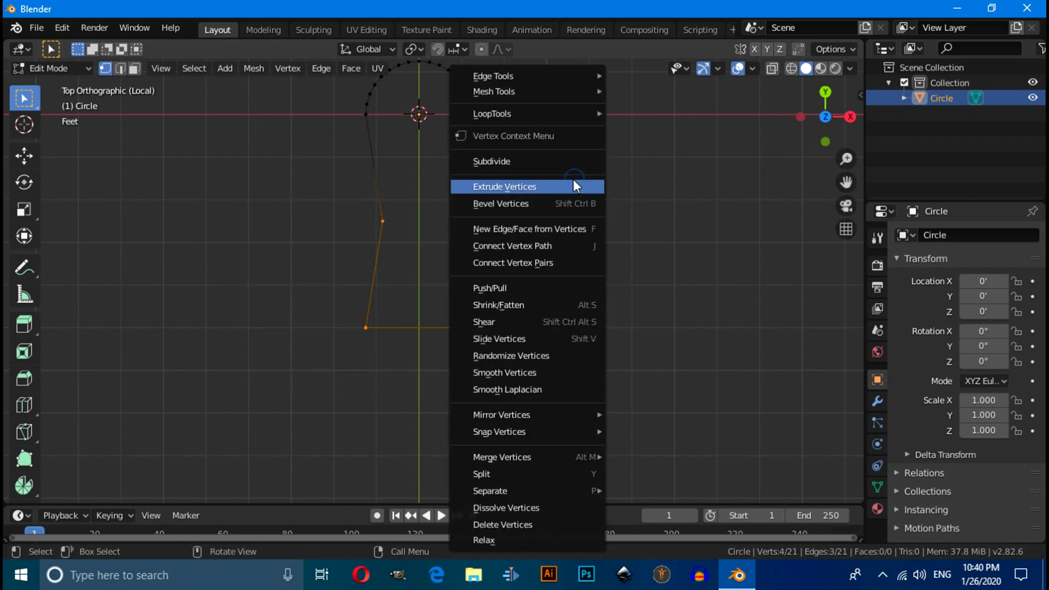
left_click(516, 205)
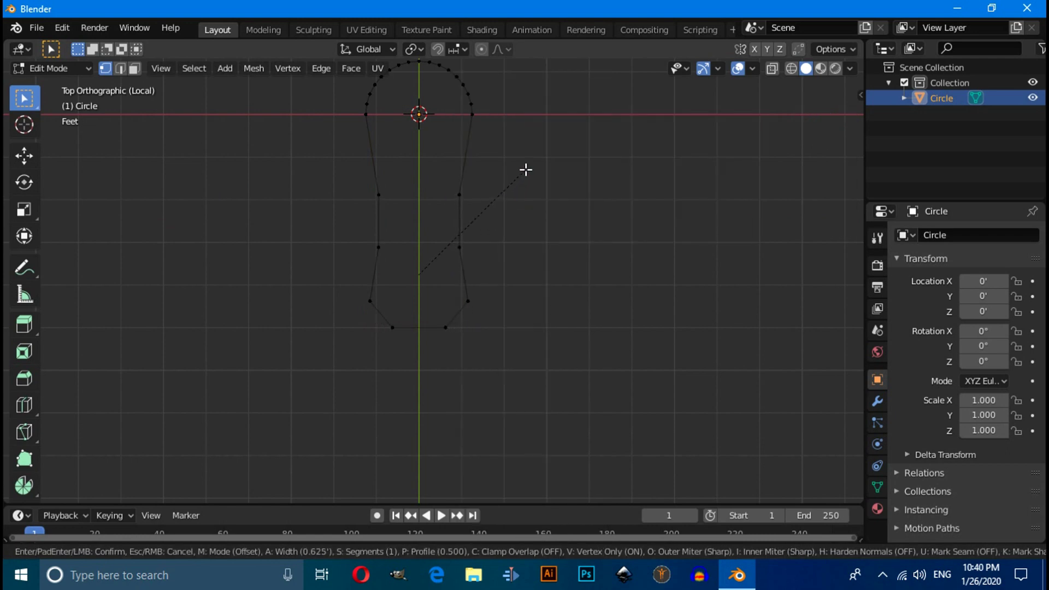
left_click(523, 170)
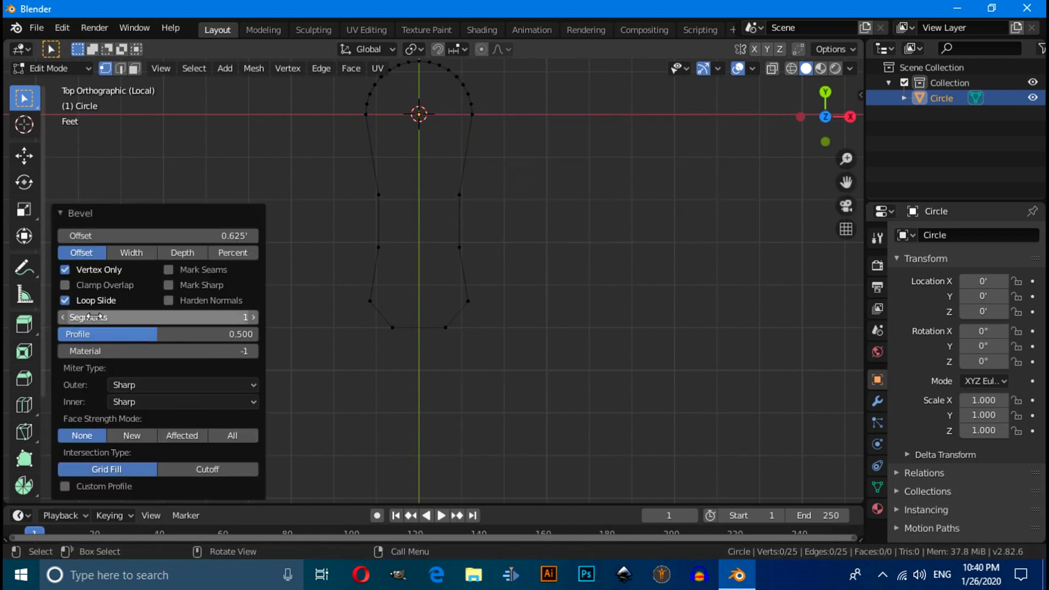
left_click(253, 318)
left_click(252, 318)
left_click(252, 318)
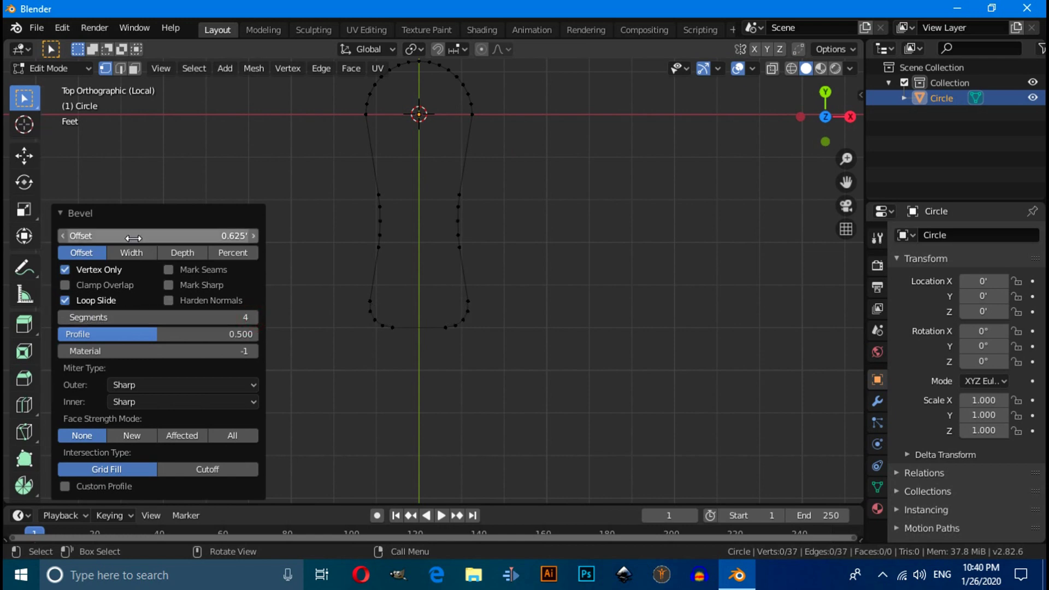
left_click_drag(134, 235, 142, 236)
Fill the closed outline with one face and return to Object Mode in top view
key("a")
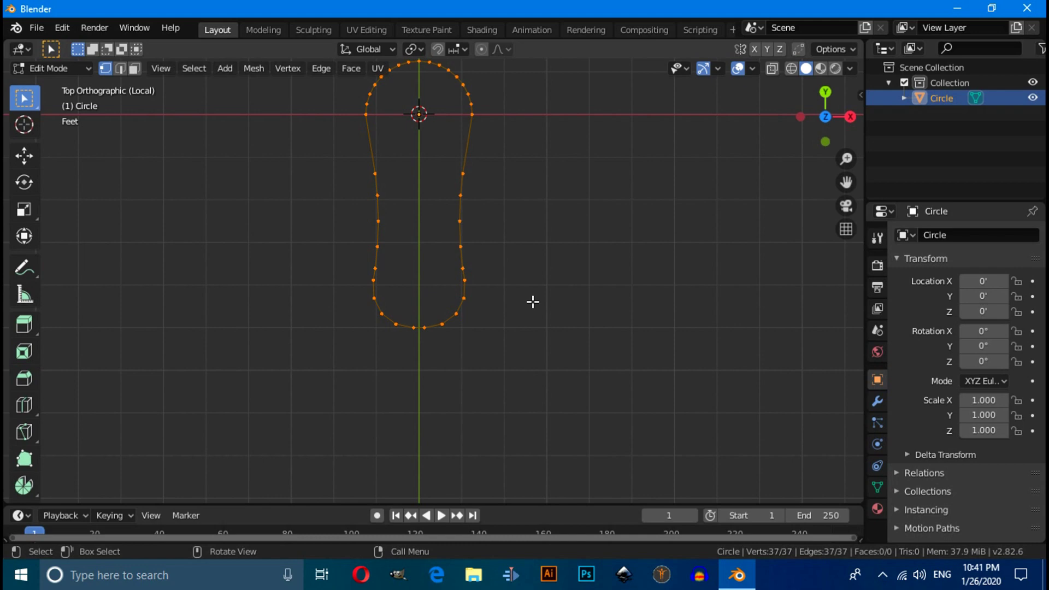
key("f")
middle_click_drag(533, 302, 505, 261)
left_click(55, 70)
left_click(57, 86)
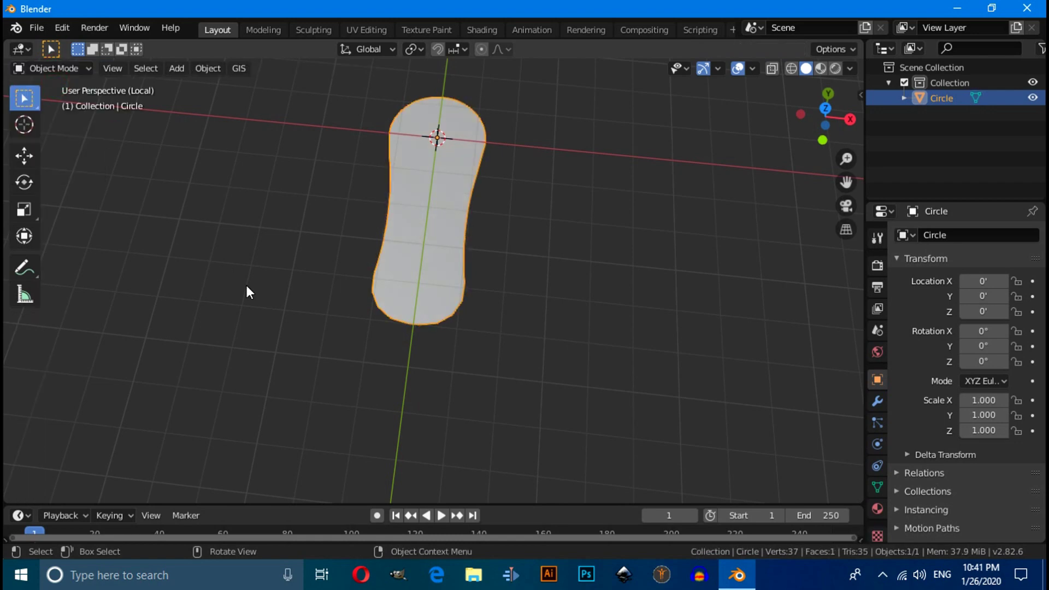
key("KP_7")
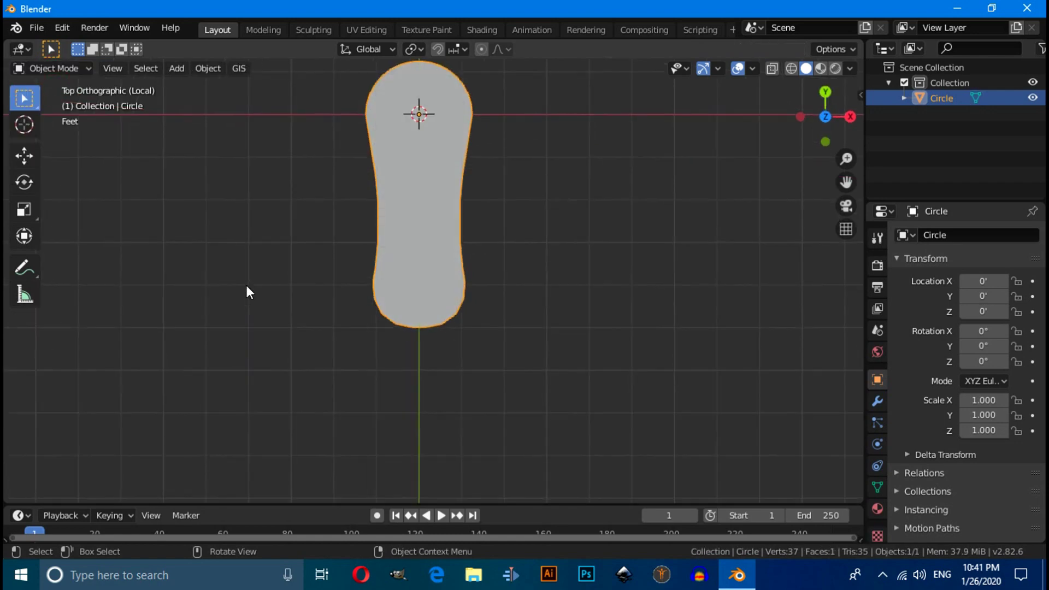
scroll(300, 254, "up", 2, "shift")
Add a plane and edit it in X-ray so the outline shows through
key("shift+a")
mouse_move(253, 185)
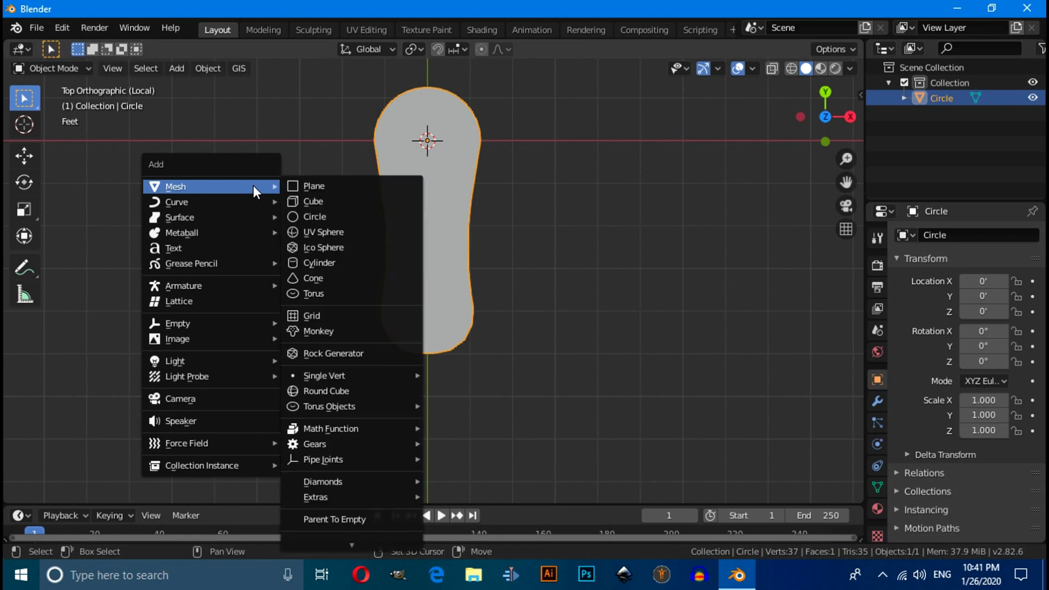
left_click(354, 187)
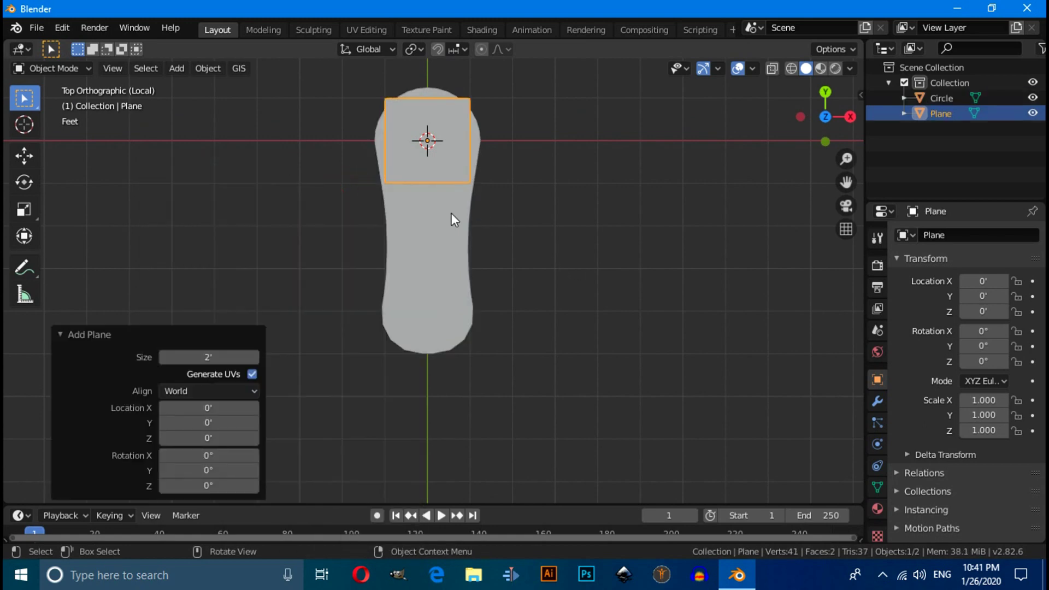
left_click(73, 67)
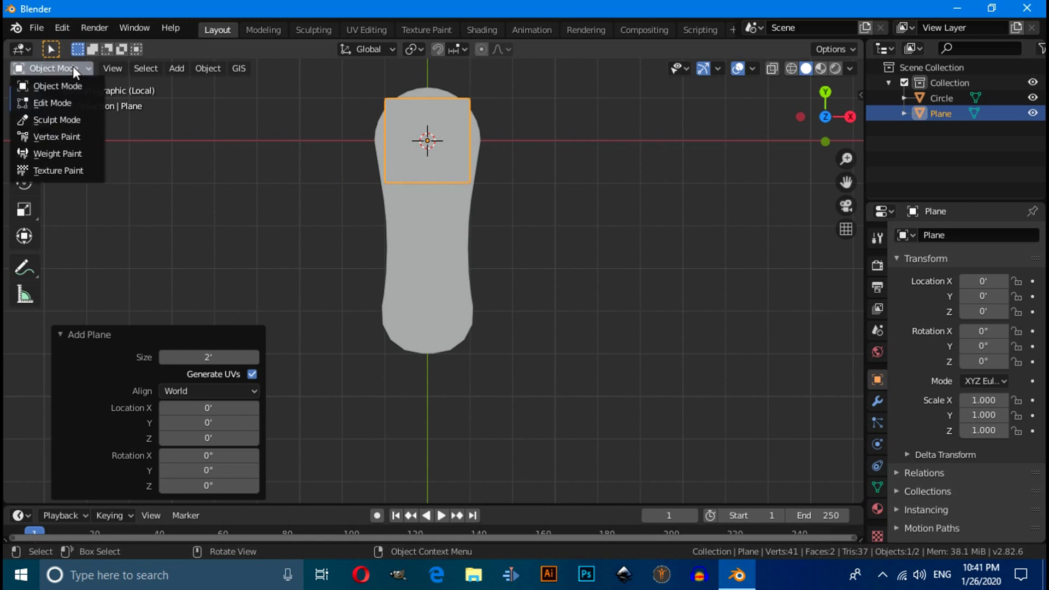
left_click(70, 97)
left_click(373, 206)
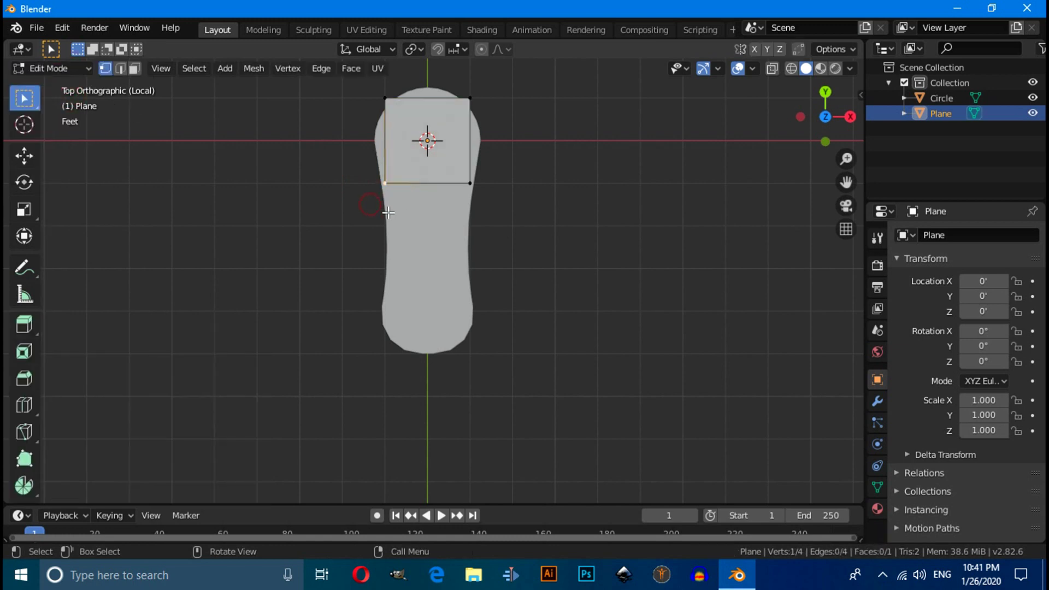
left_click(791, 68)
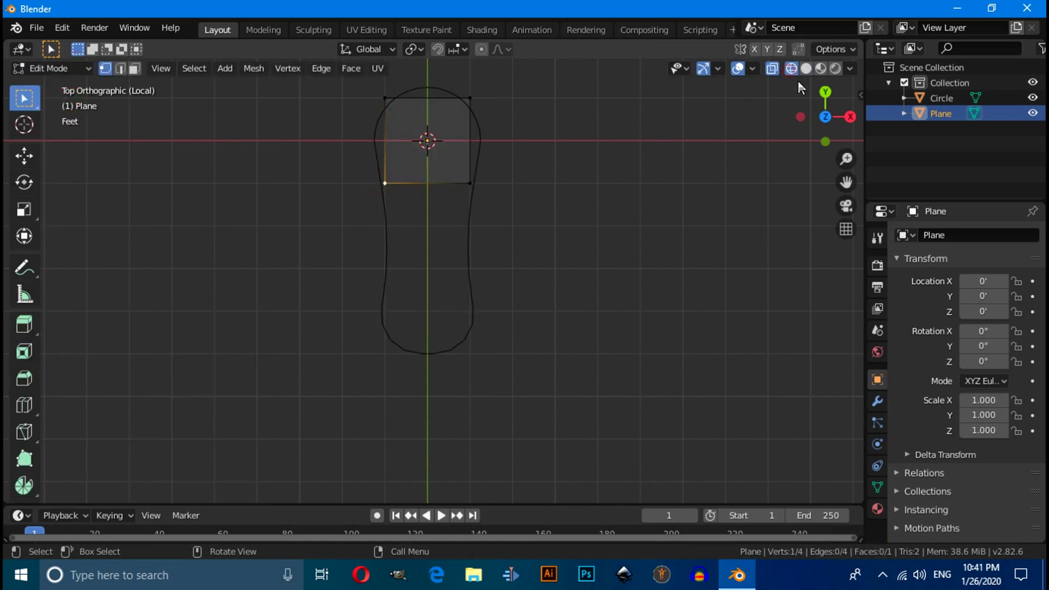
left_click(273, 208)
Move the plane's bottom and top edges along Y to lie beyond the outline
left_click_drag(275, 146, 602, 253)
key("g")
key("y")
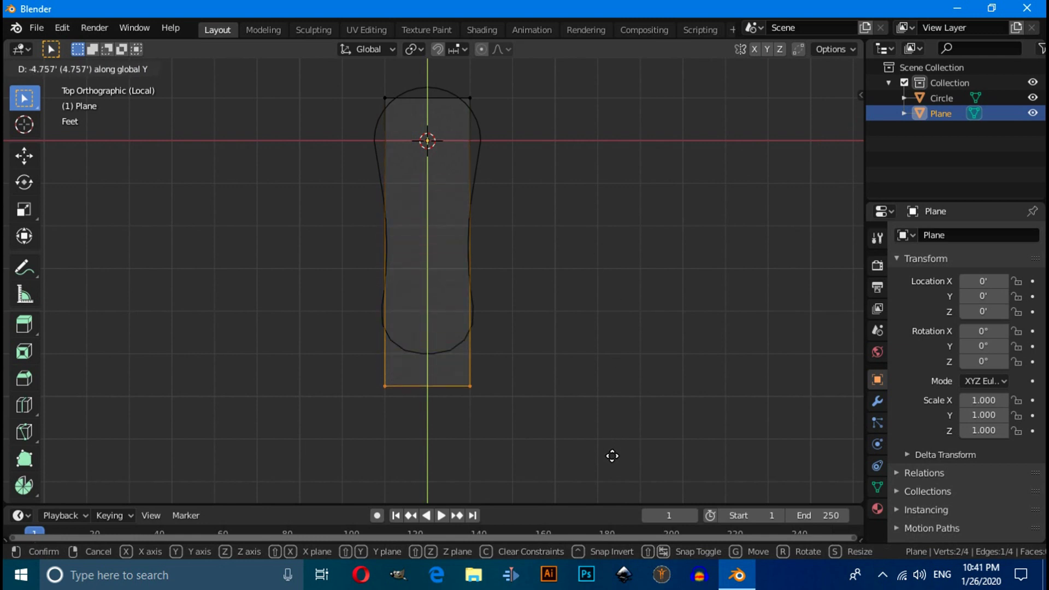
left_click(612, 456)
middle_click_drag(371, 135, 376, 187, "shift")
left_click_drag(327, 134, 536, 201)
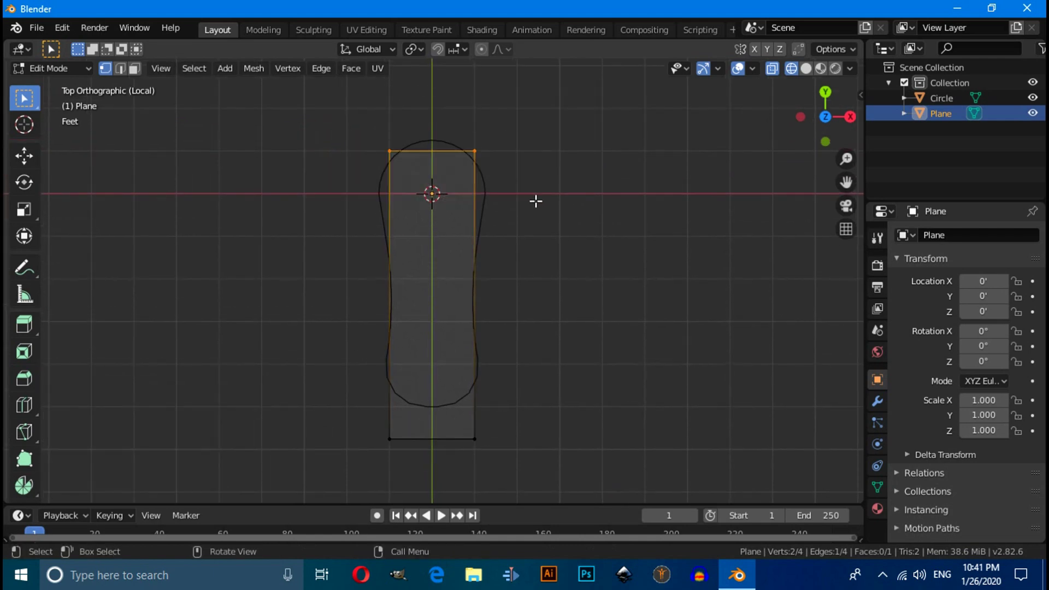
key("g")
key("y")
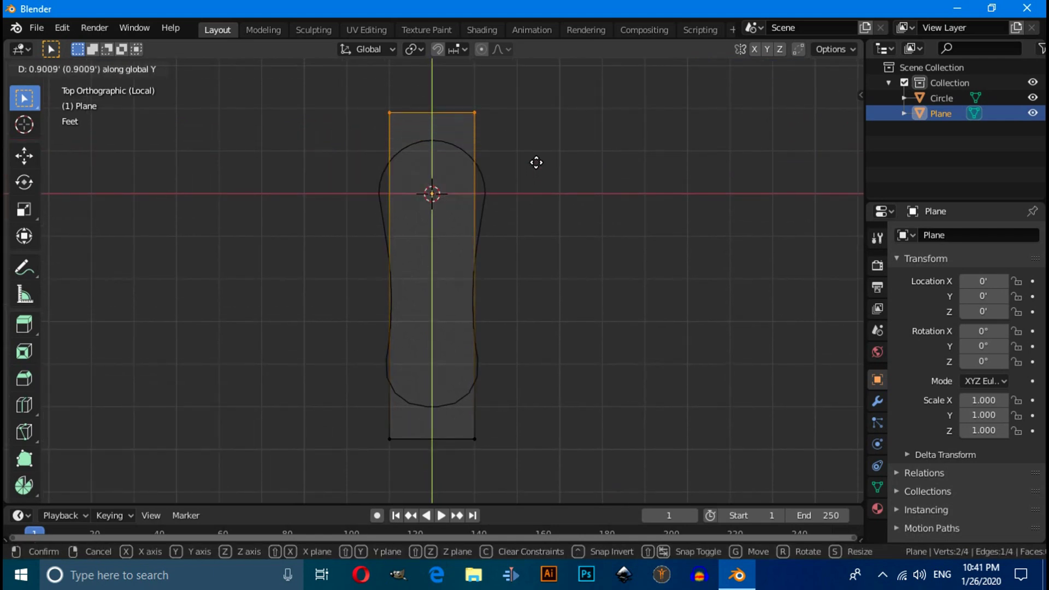
left_click(542, 180)
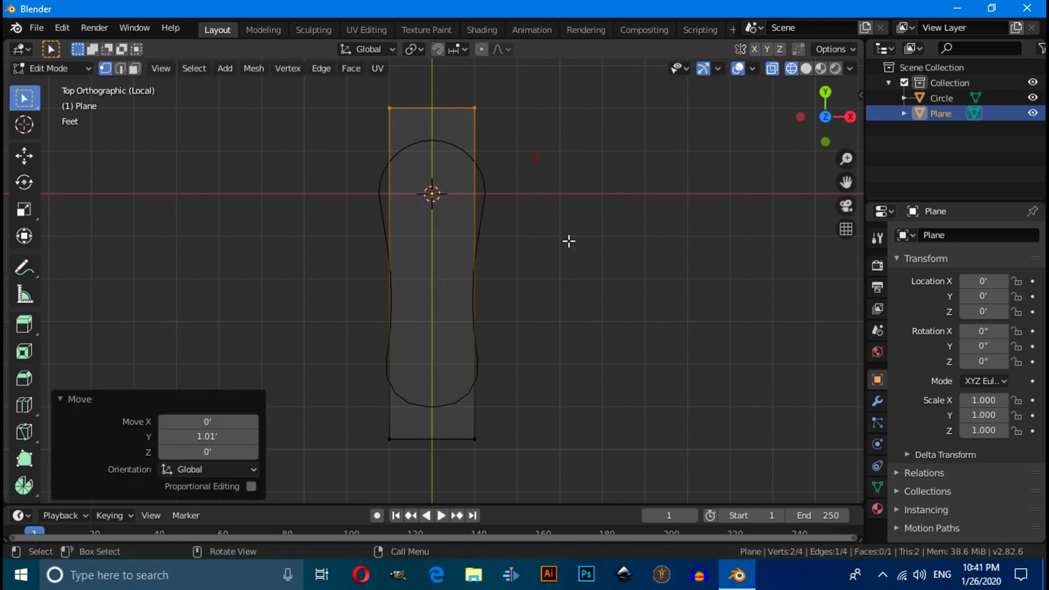
Scale the whole plane about 2.033 along X to cover the outline
key("a")
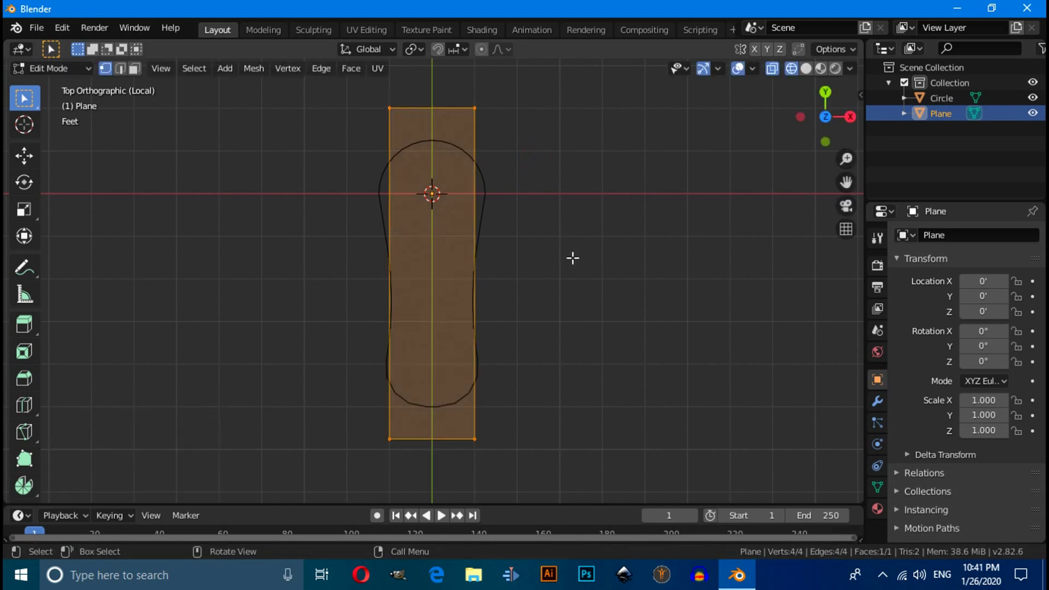
key("s")
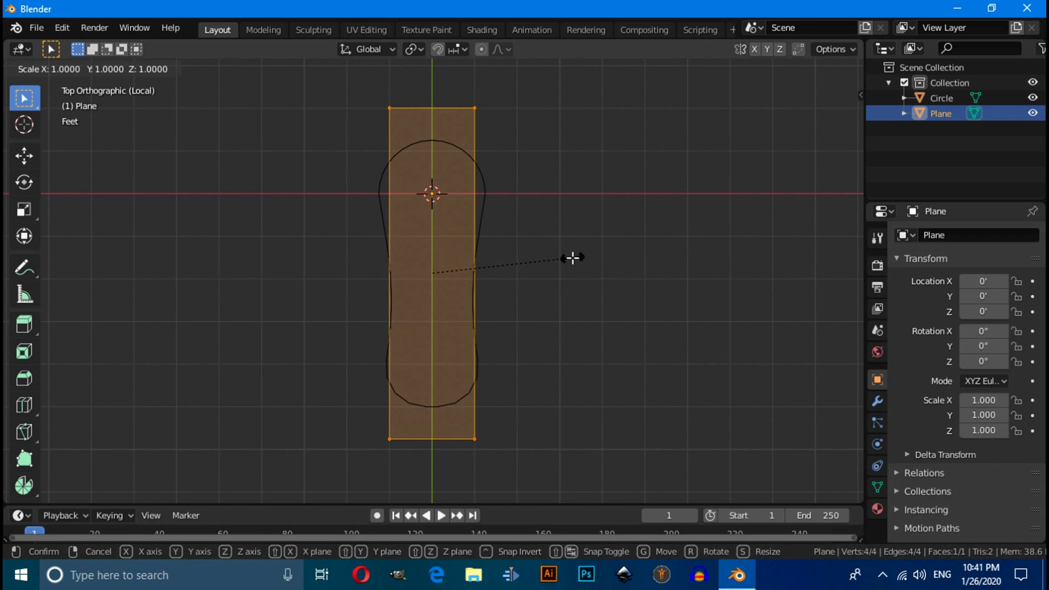
key("x")
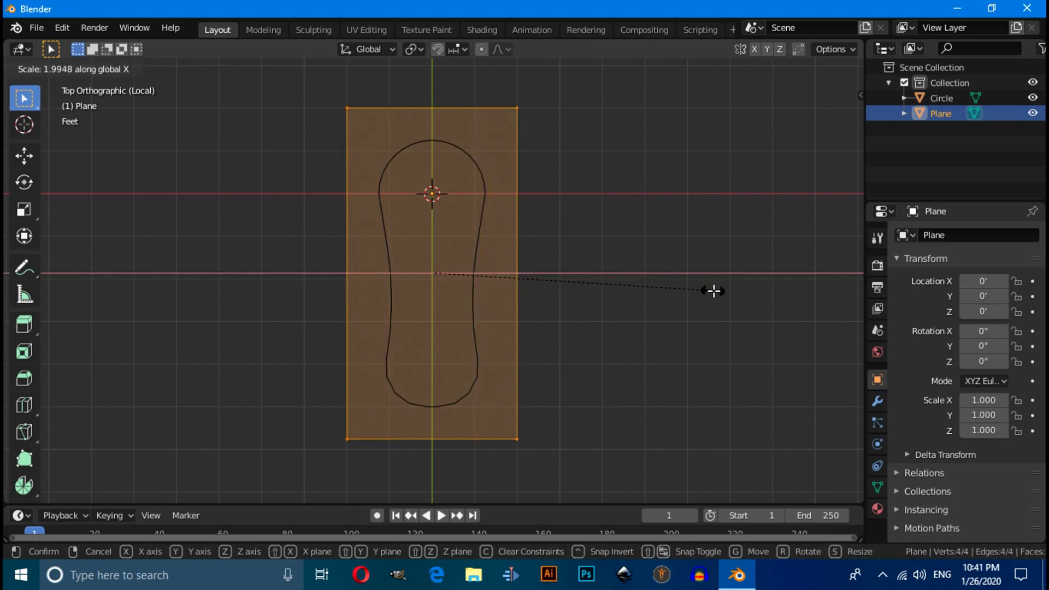
left_click(717, 290)
Return to Object Mode with solid shading and view the plane in perspective
left_click(54, 65)
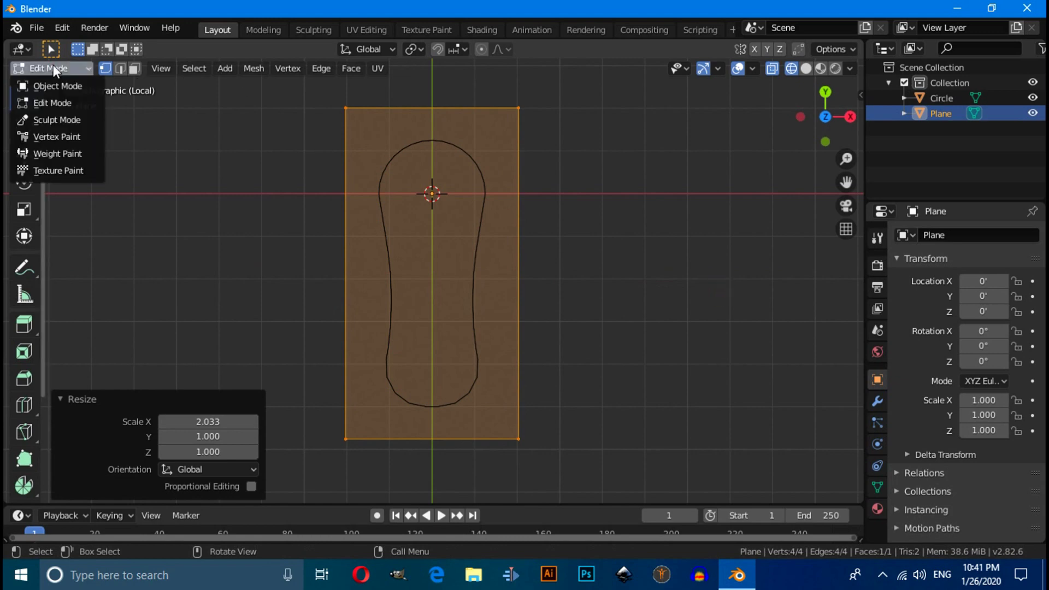
left_click(61, 88)
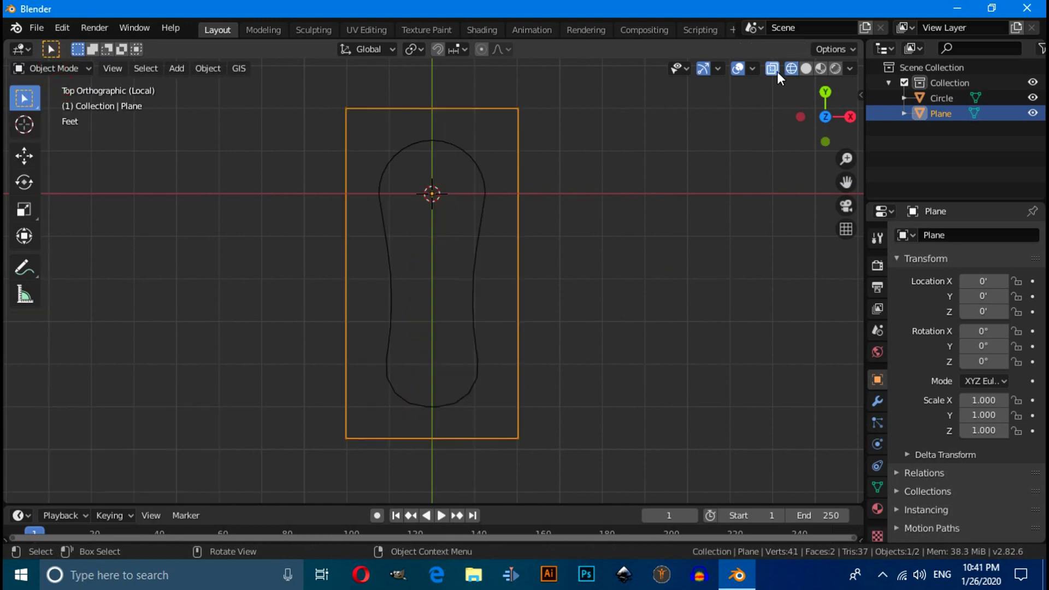
left_click(806, 69)
middle_click_drag(761, 112, 629, 192)
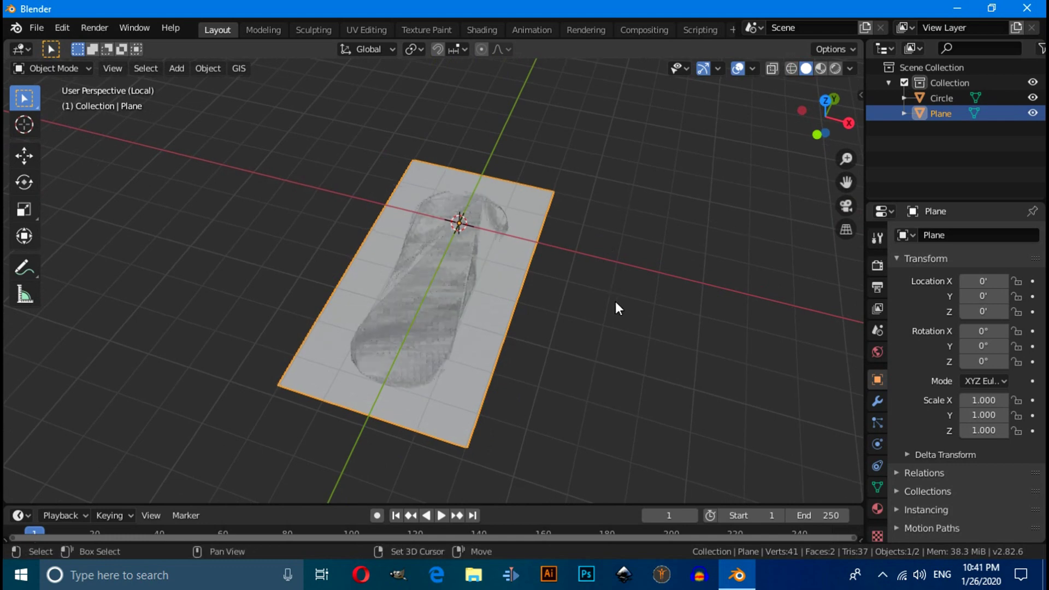
middle_click_drag(618, 306, 599, 281)
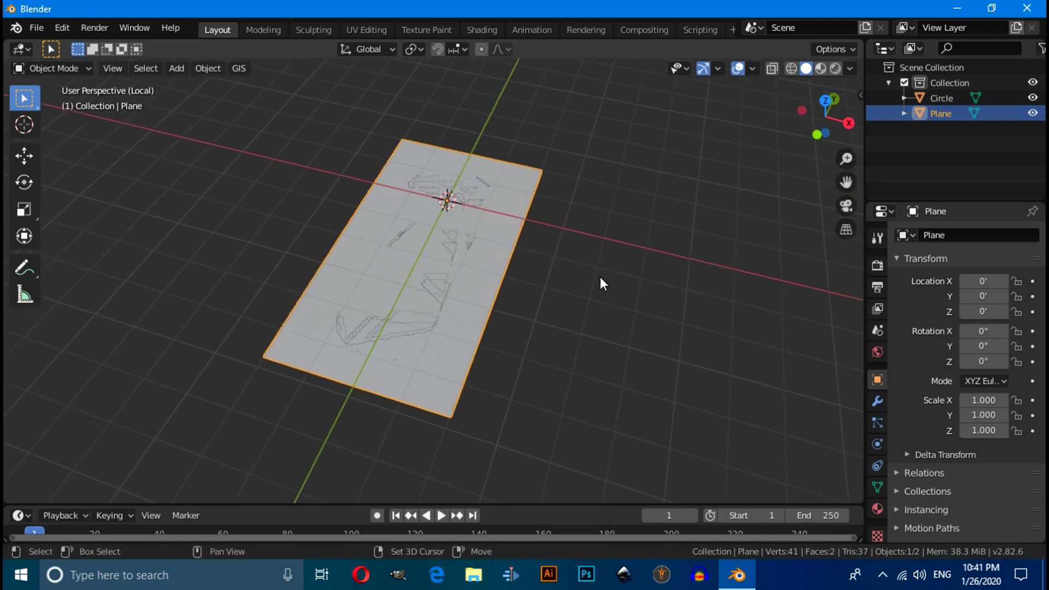
left_click(945, 100)
Raise the Circle 0.156' above the plane and select it together with the Plane
key("g")
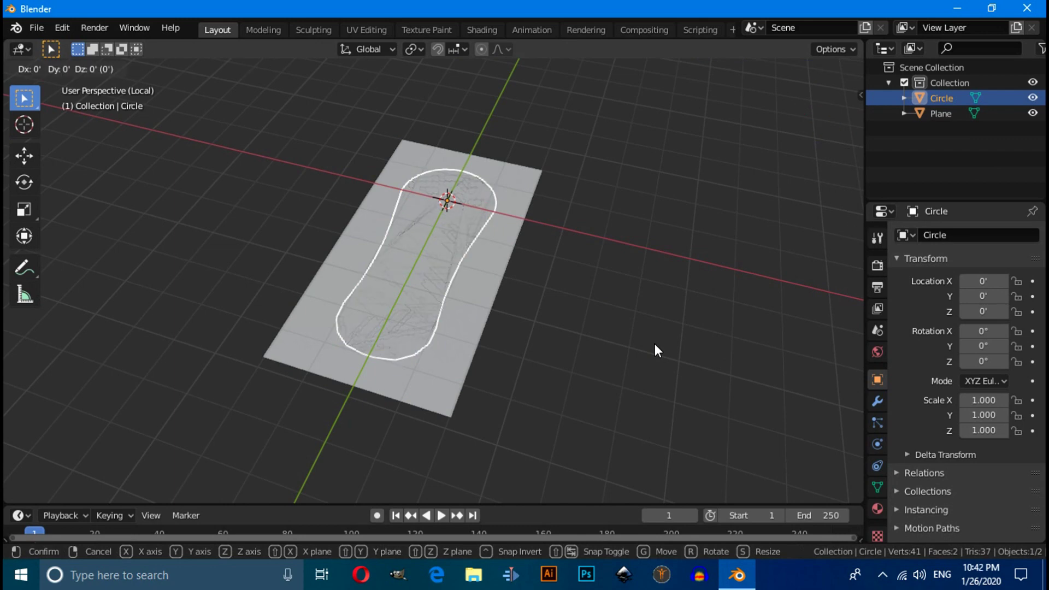
key("z")
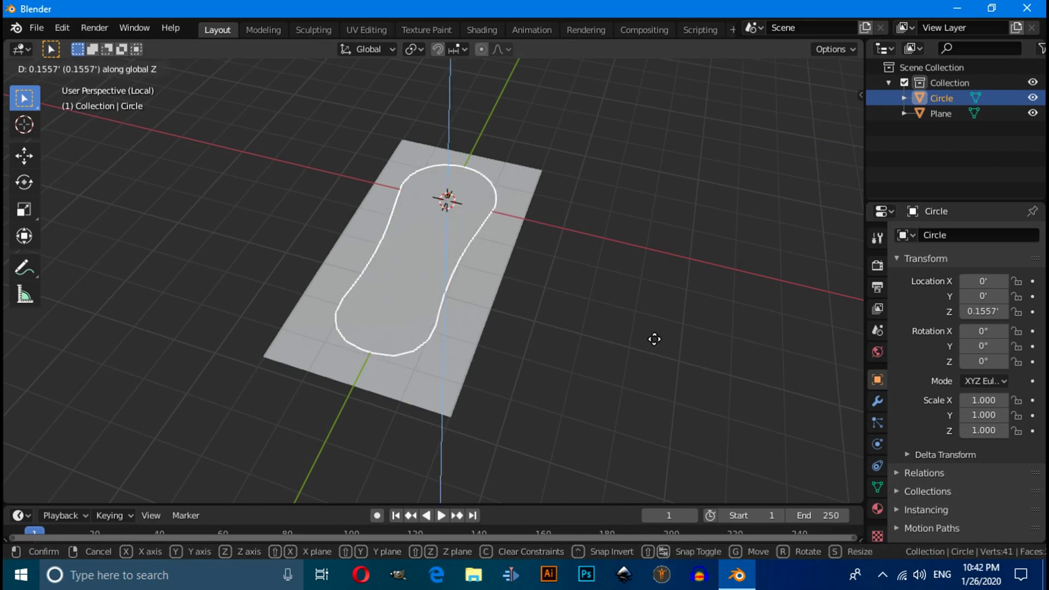
left_click(655, 343)
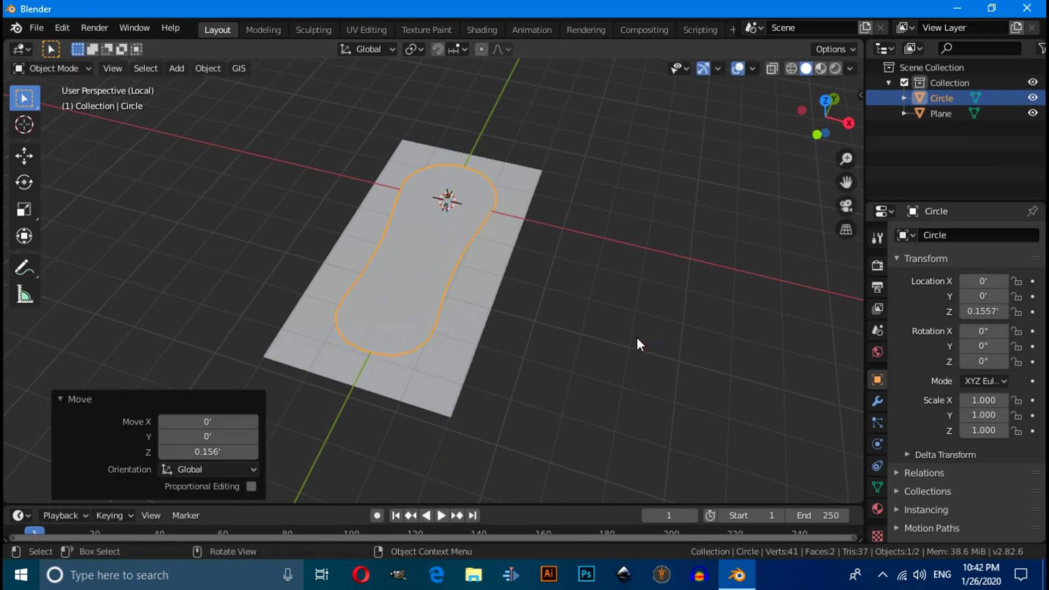
key("KP_7")
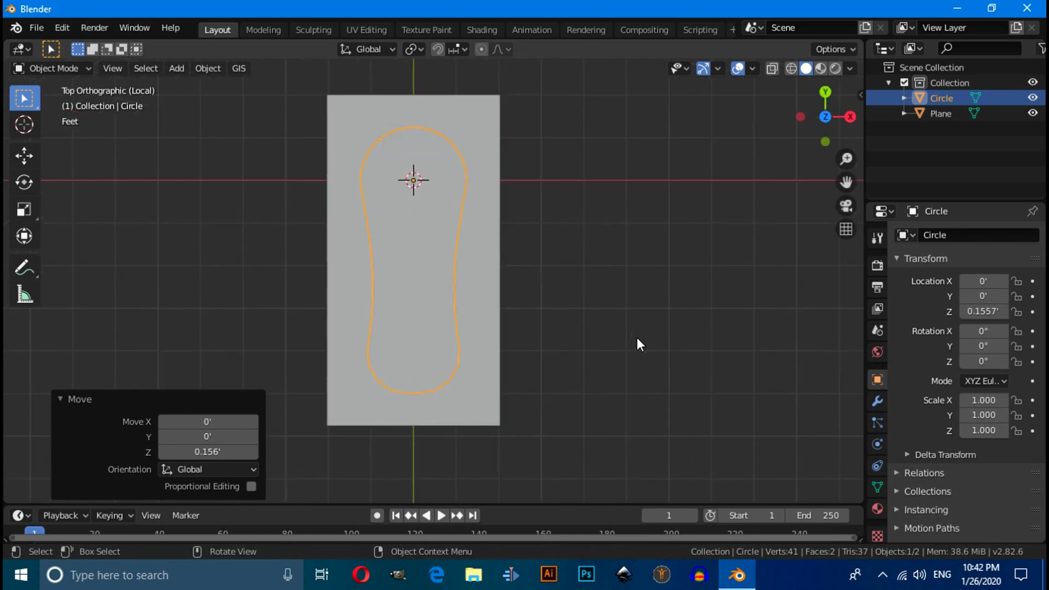
left_click(354, 224, "shift")
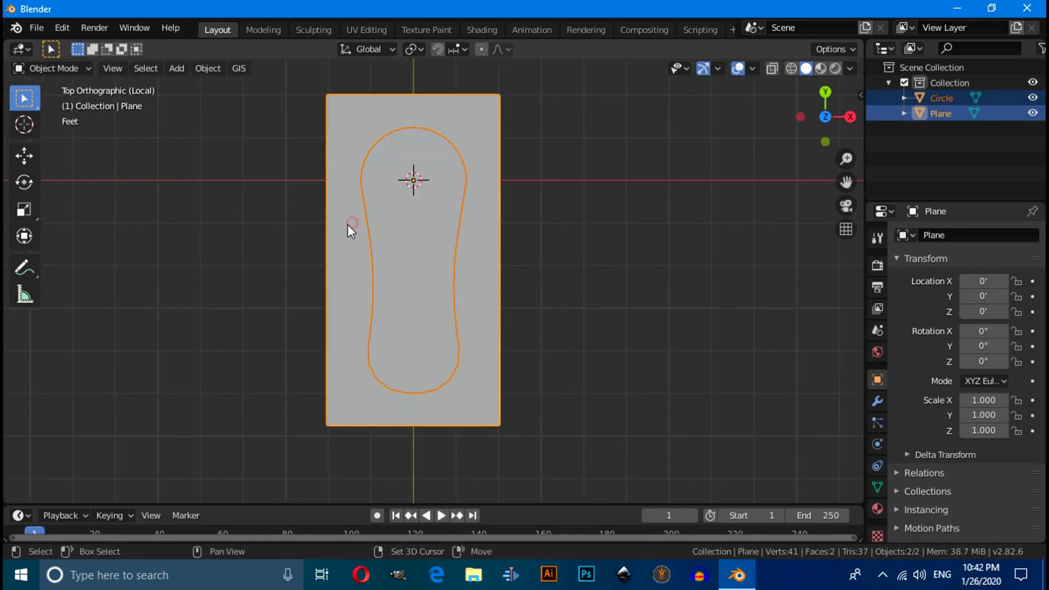
Knife-project the outline's shape into the plane in Edit Mode
left_click(71, 69)
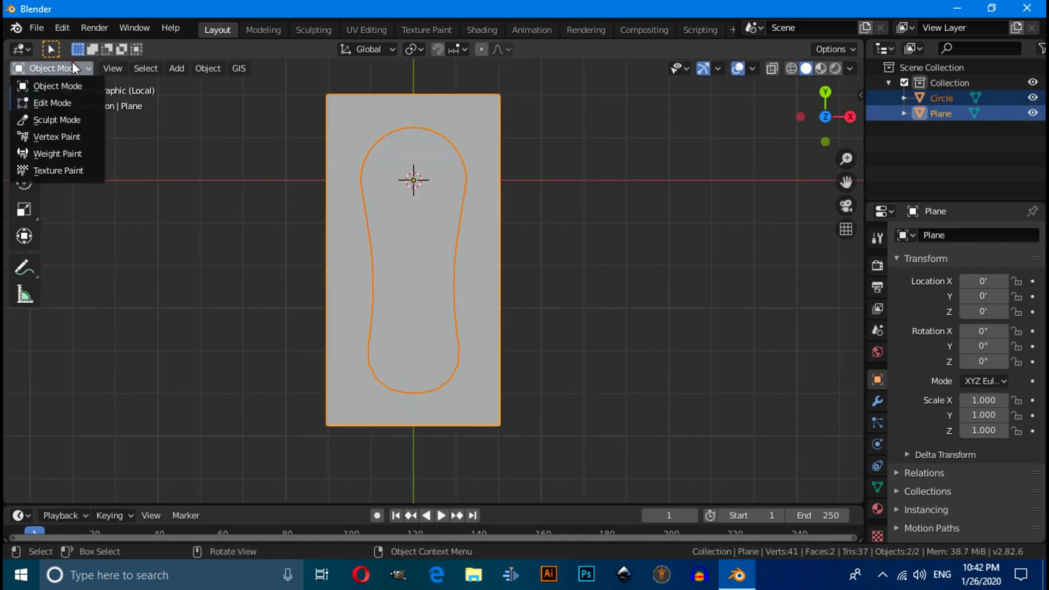
left_click(66, 106)
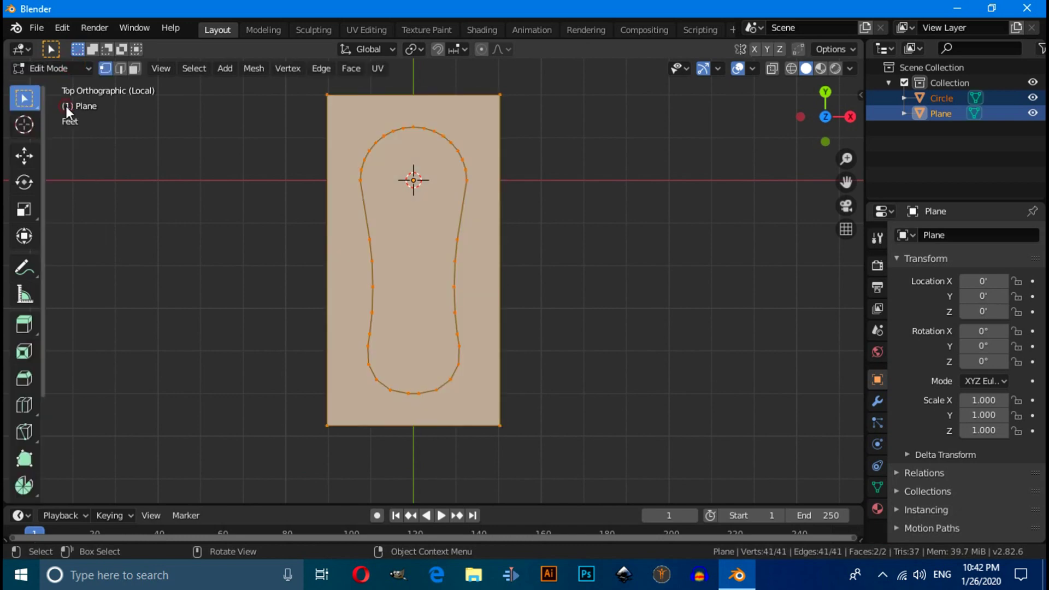
left_click(251, 69)
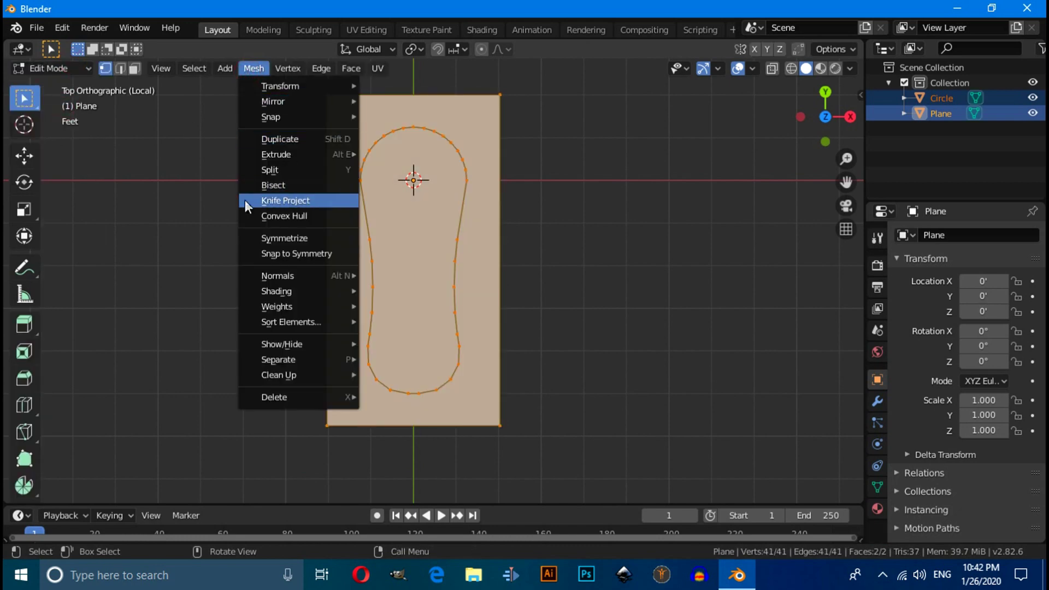
left_click(283, 201)
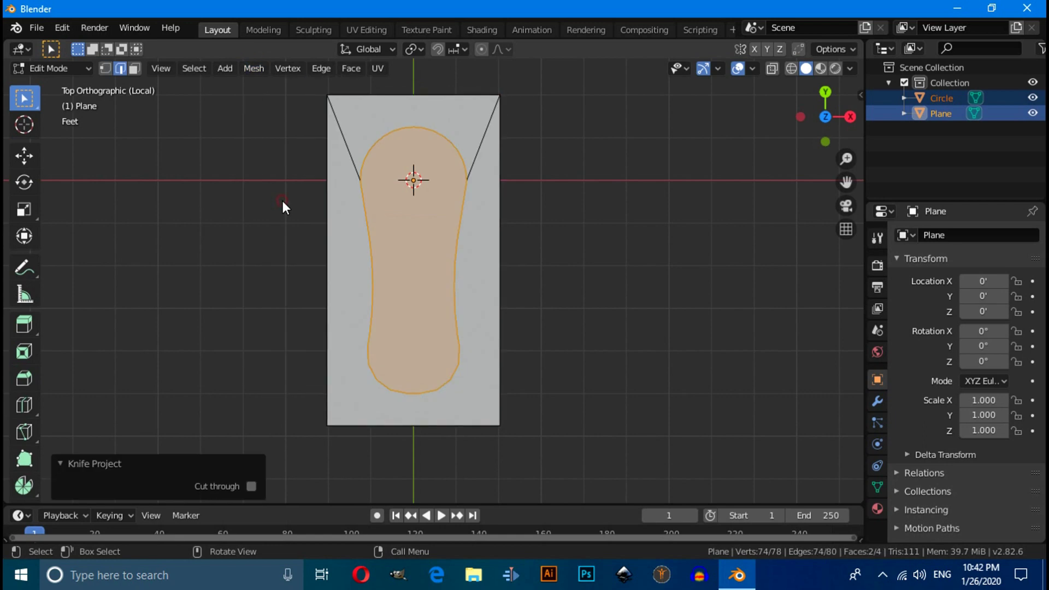
Delete the Circle object in Object Mode and select the remaining plane
left_click(64, 70)
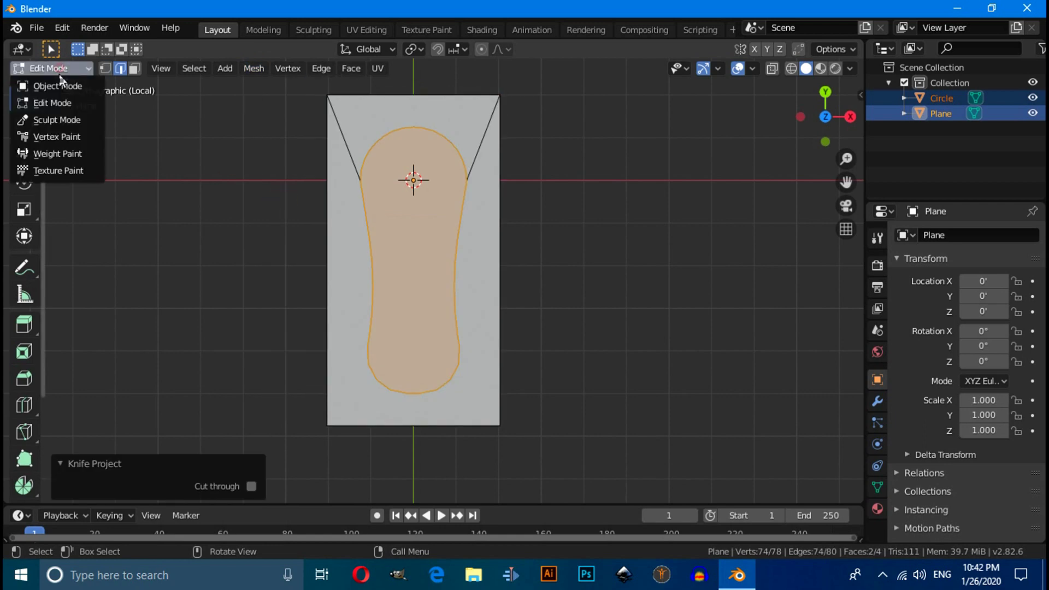
left_click(58, 80)
left_click(738, 232)
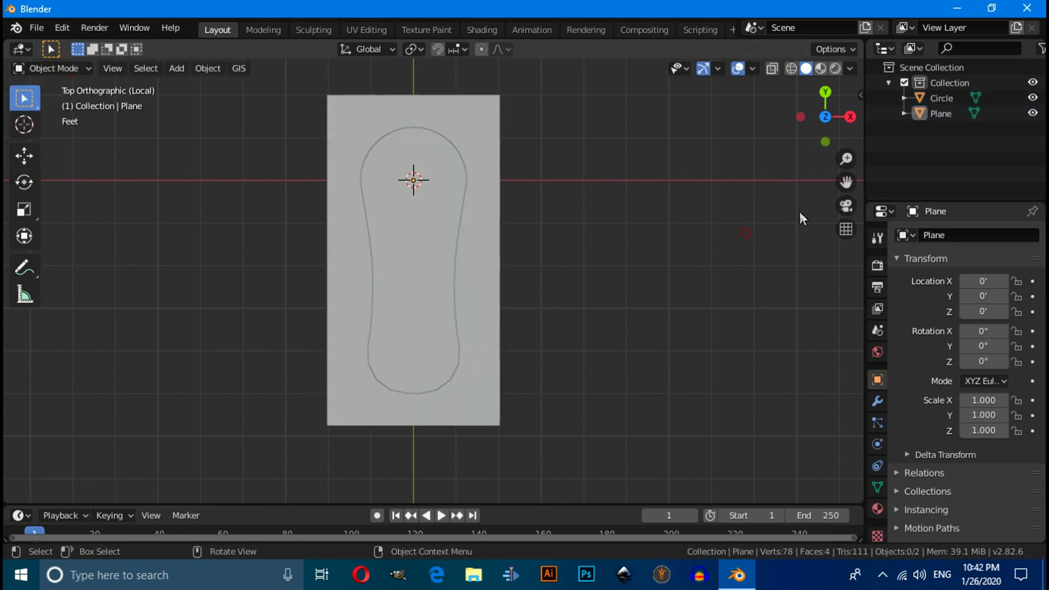
left_click(941, 101)
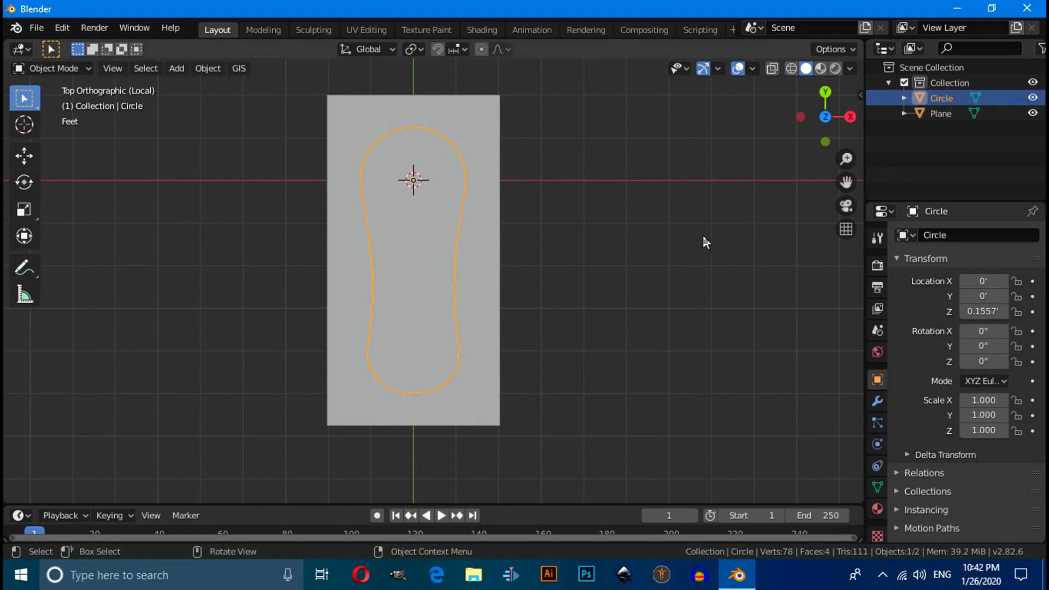
key("Delete")
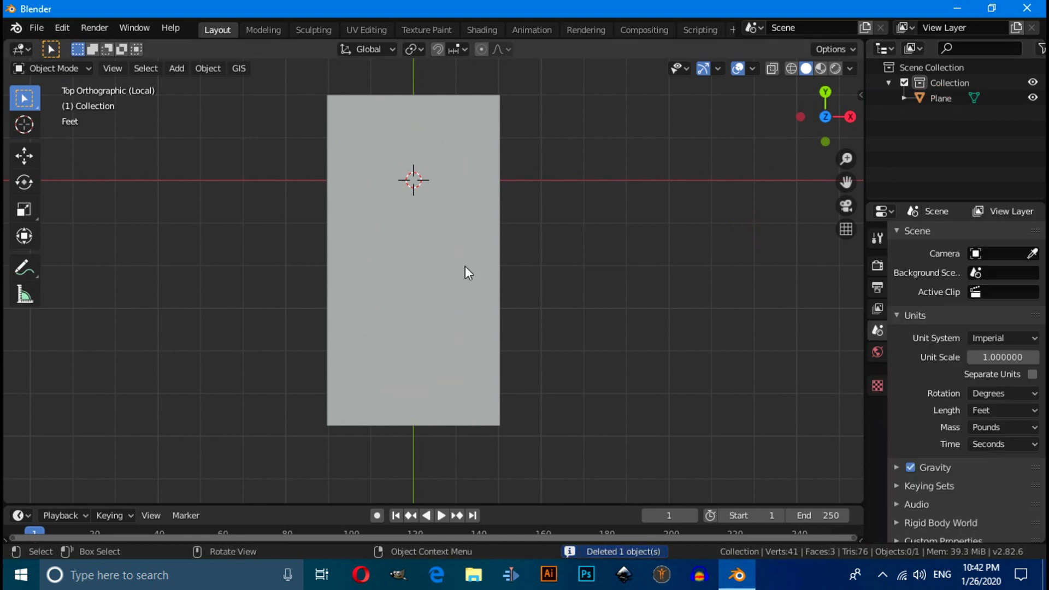
left_click_drag(195, 179, 650, 261)
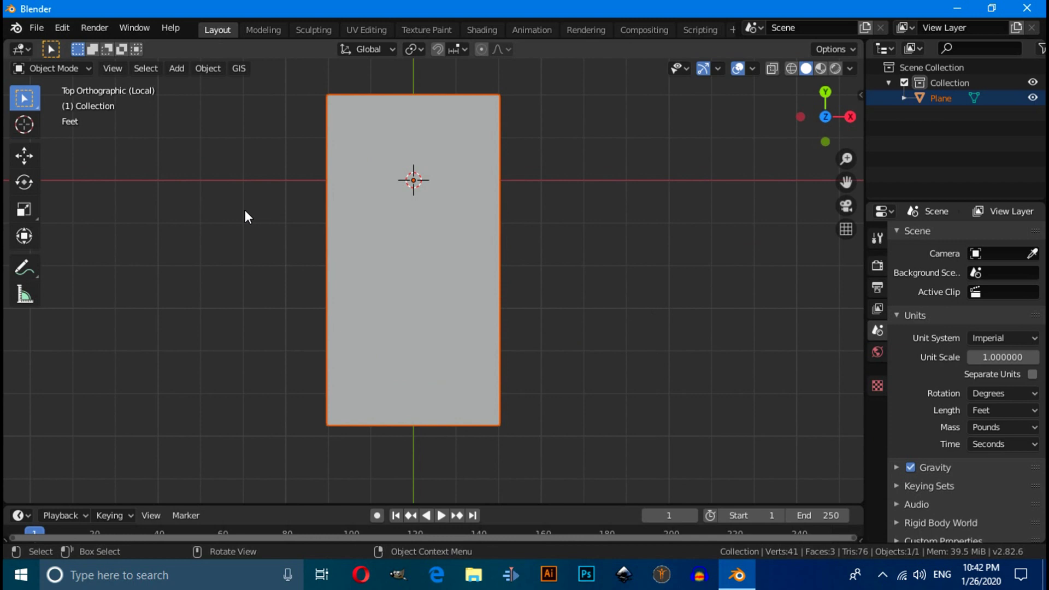
Make the Plane active and enter Edit Mode in front view
middle_click_drag(264, 223, 432, 256)
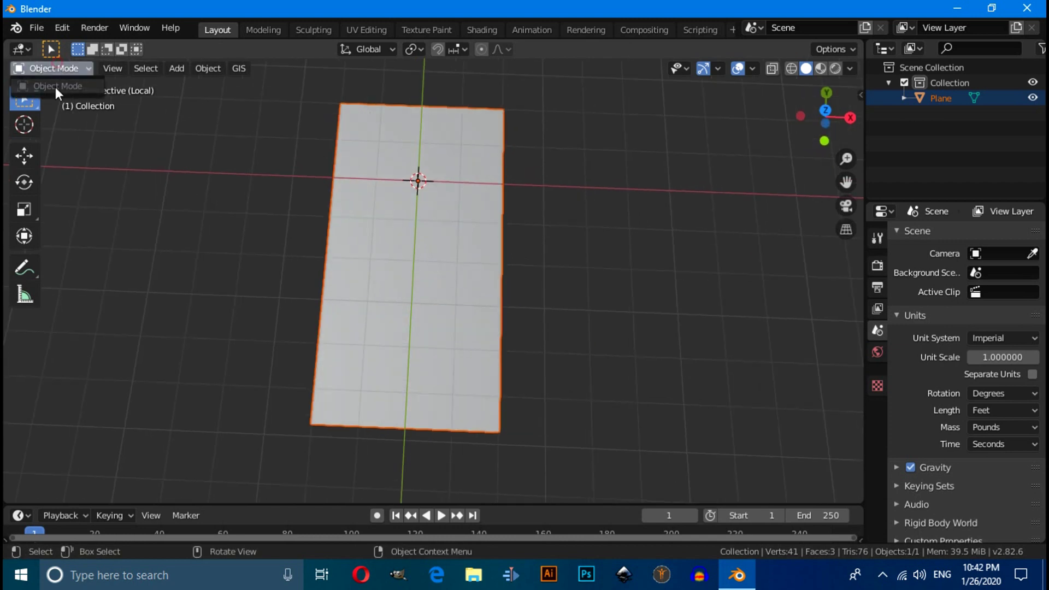
left_click(495, 292)
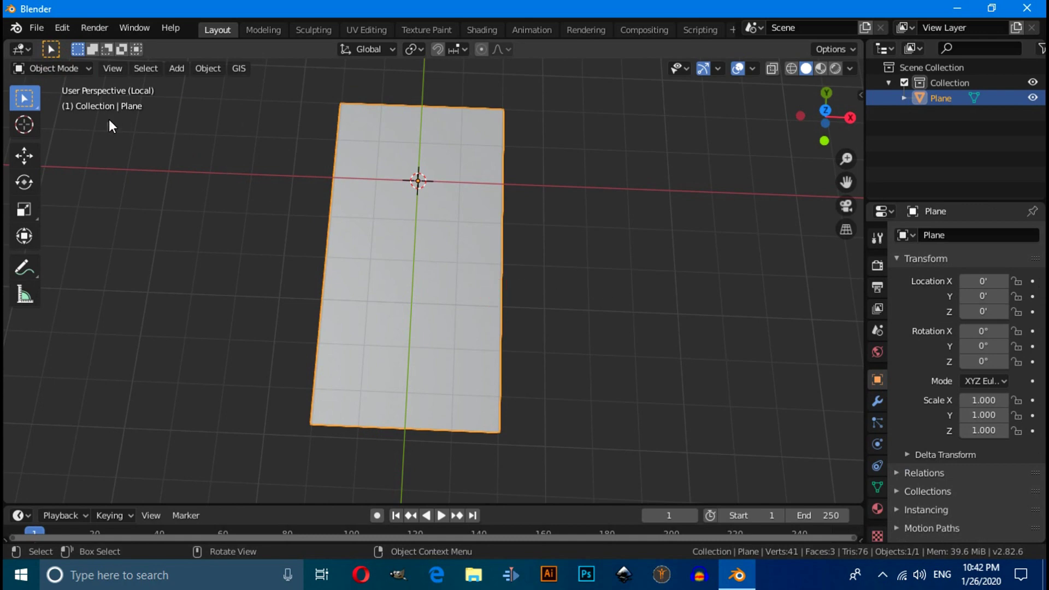
left_click(35, 66)
left_click(36, 87)
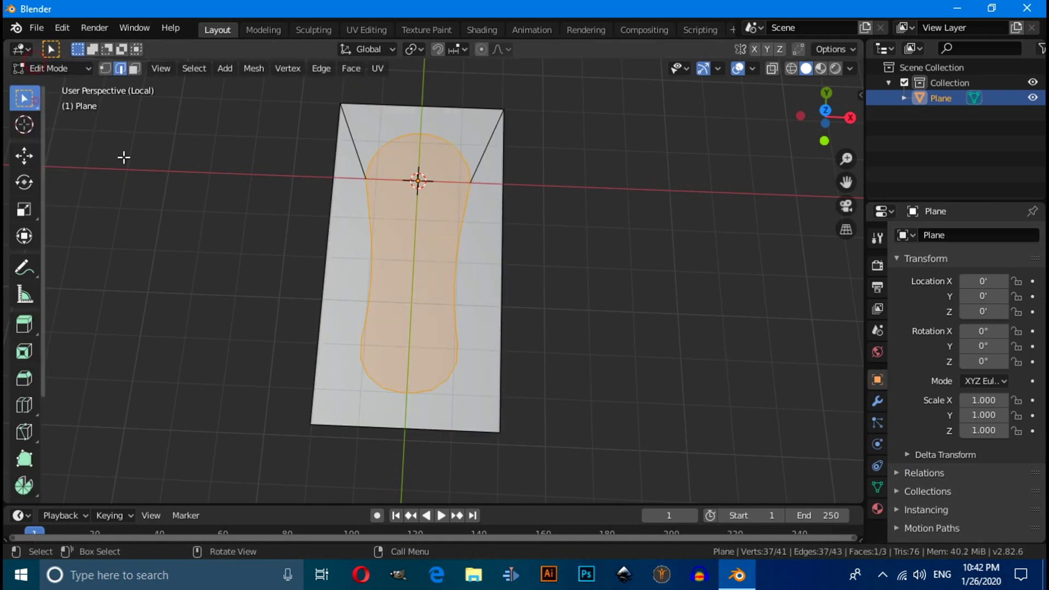
middle_click_drag(548, 356, 496, 290)
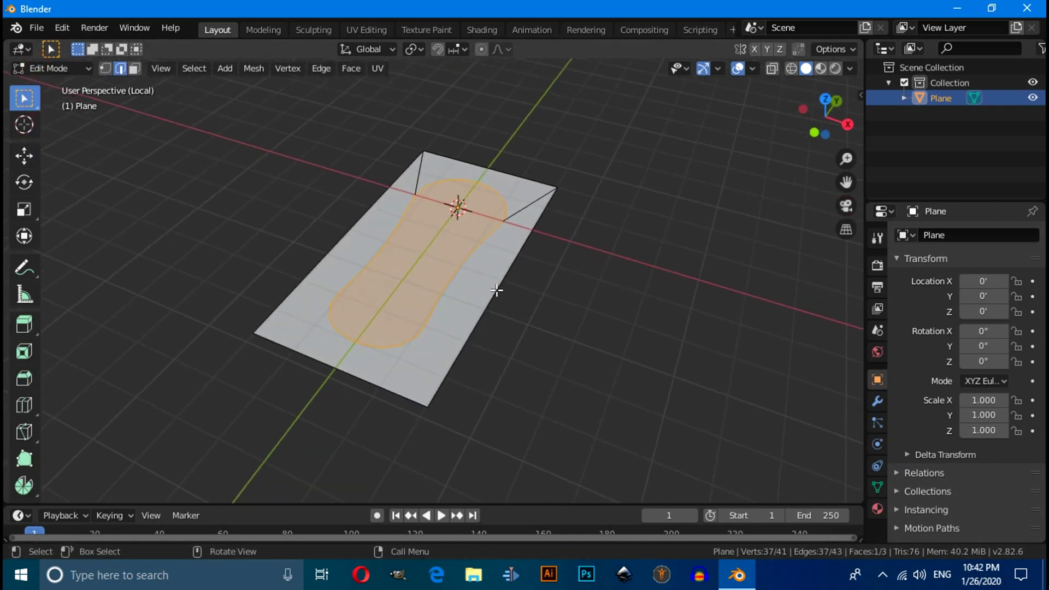
key("KP_1")
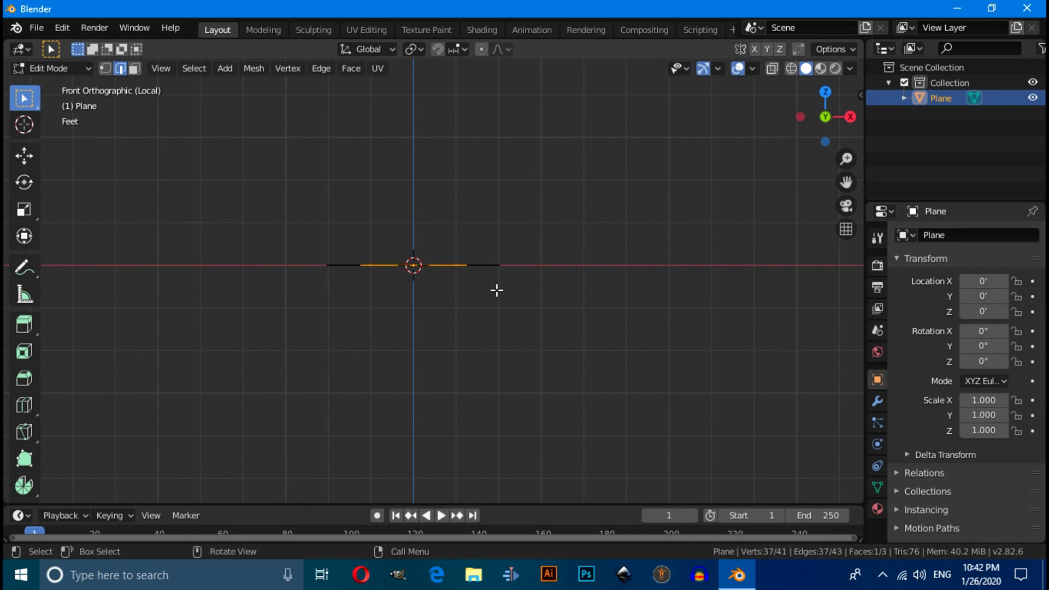
Extrude the tub-shaped face -1.5 along Z to form the basin
key("e")
key("z")
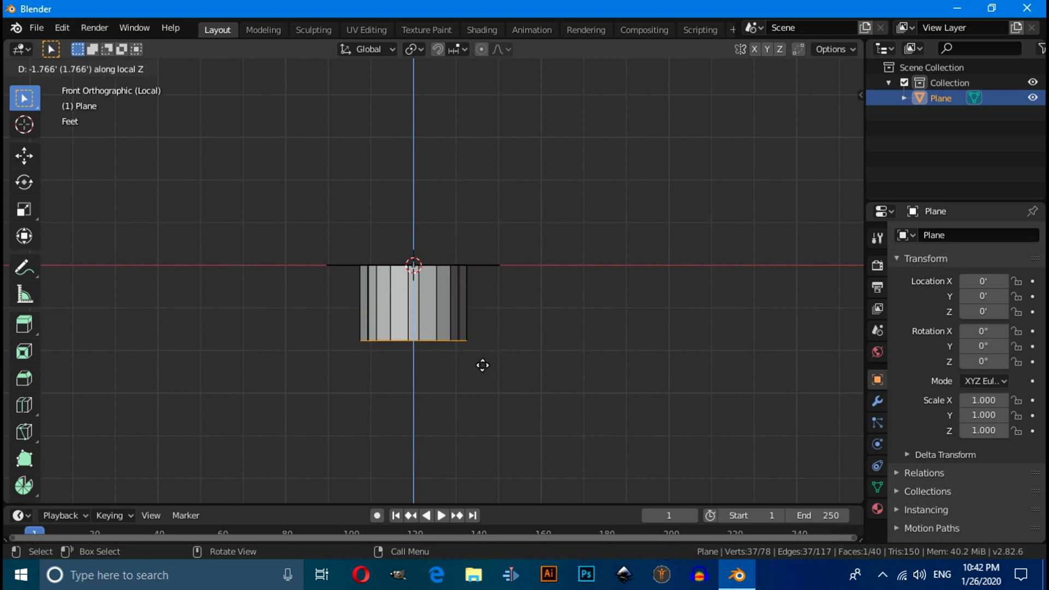
type("-1.")
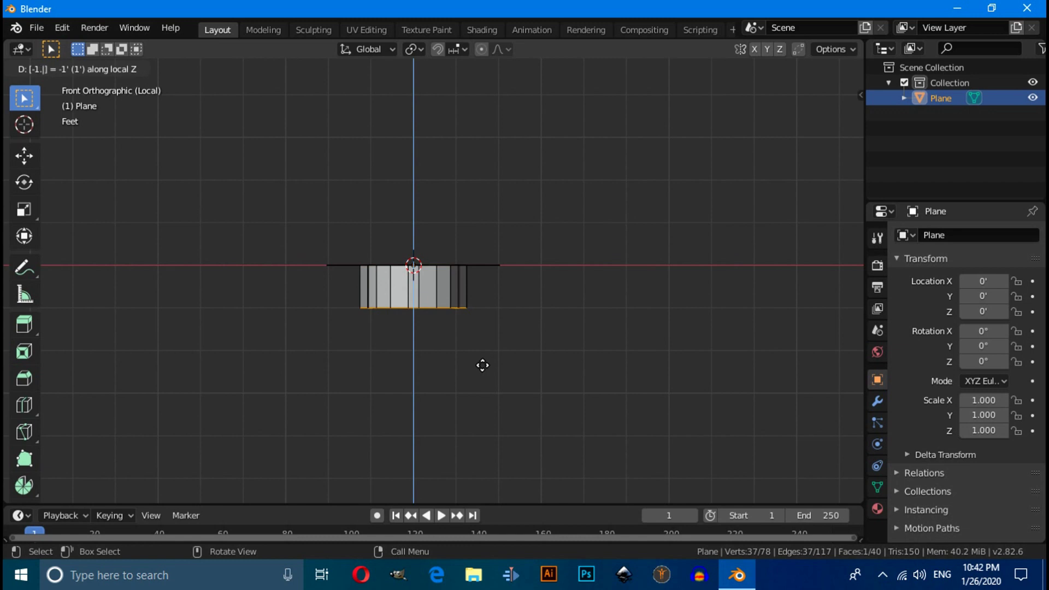
type("5")
key("Return")
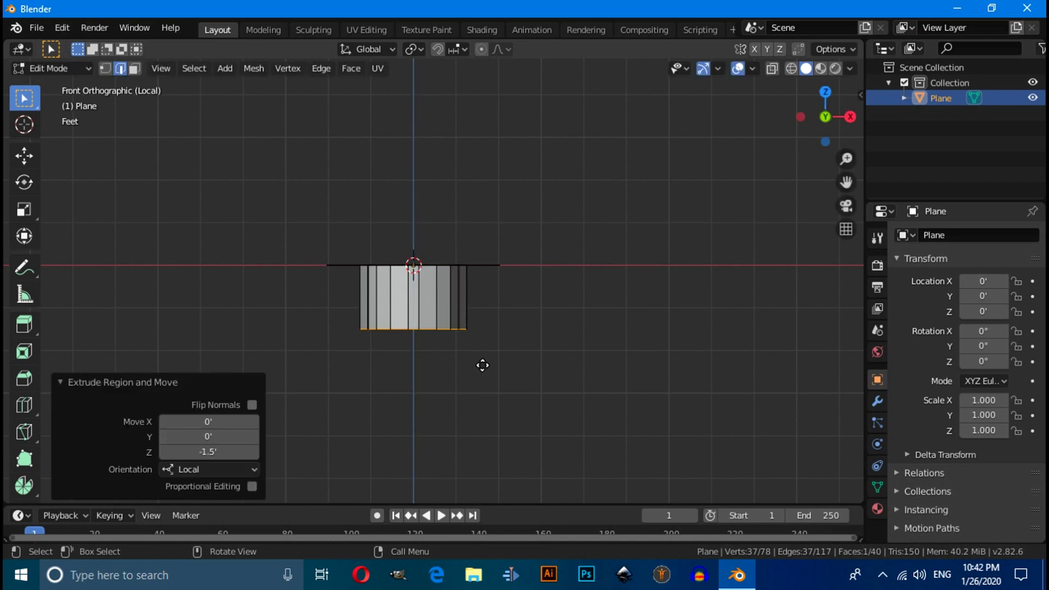
middle_click_drag(452, 339, 443, 368)
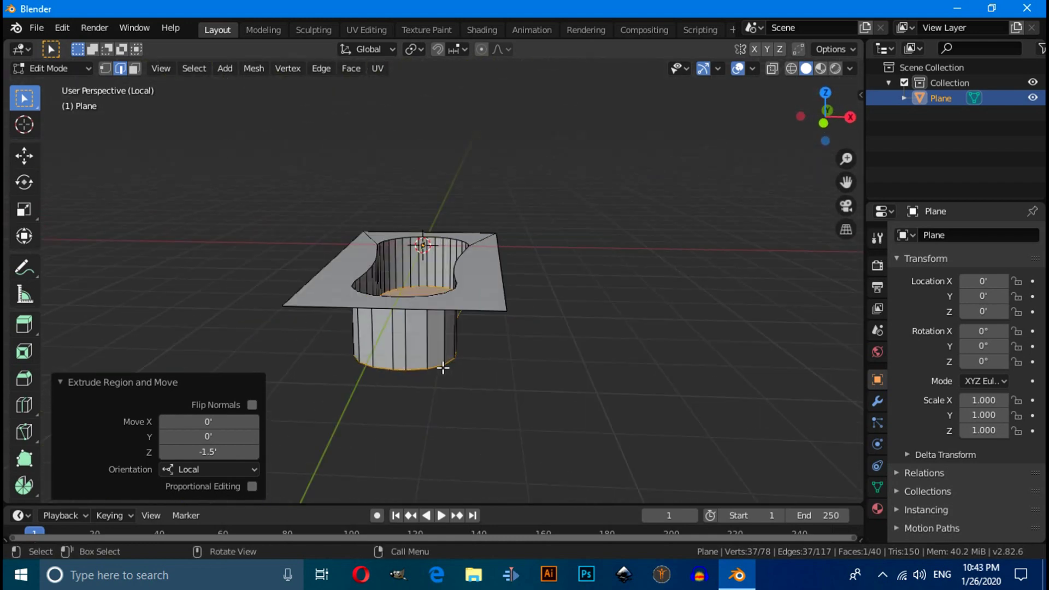
key("KP_1")
left_click(514, 377)
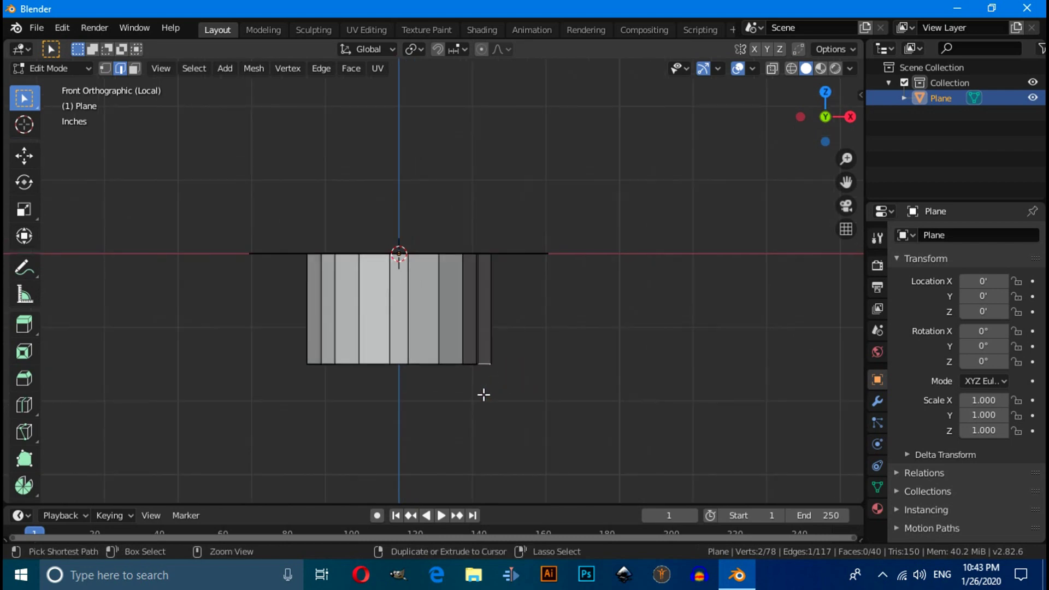
Add a loop cut halfway down the basin wall and scale it out to 1.102
key("ctrl+r")
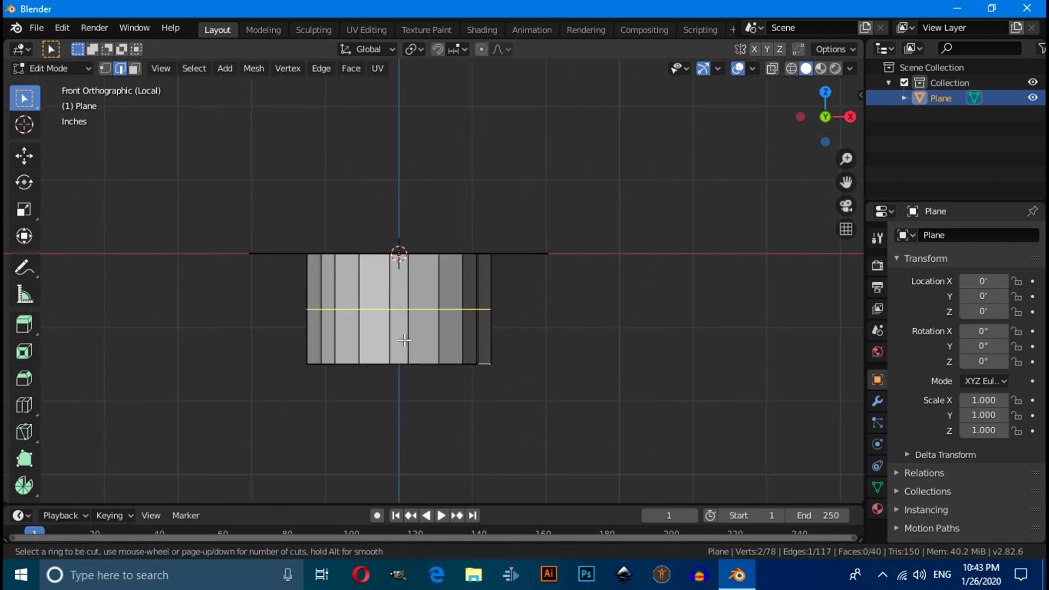
left_click(404, 340)
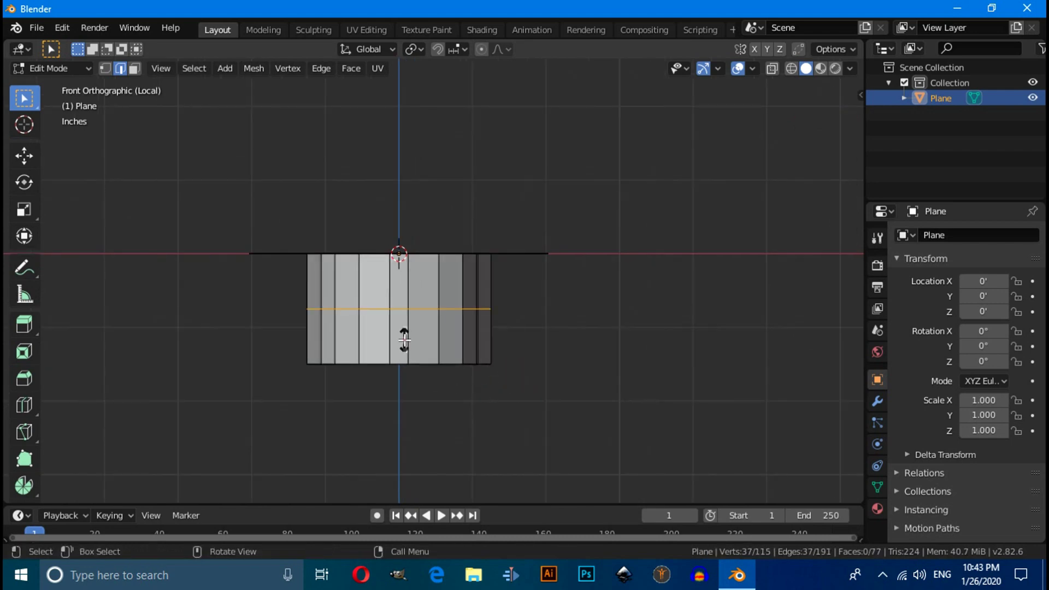
left_click(541, 356)
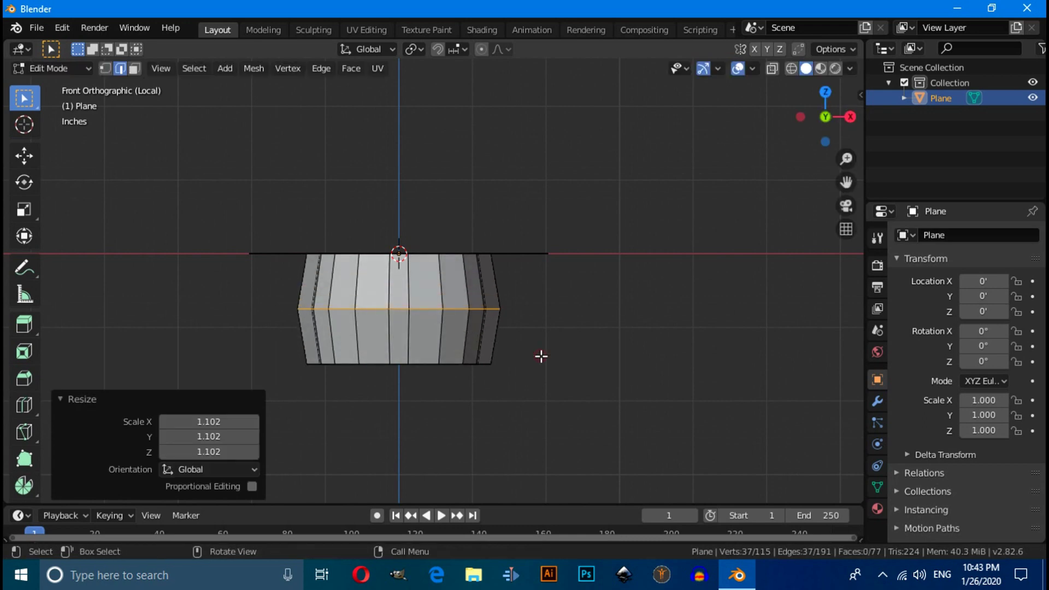
Bevel the wall loops into 4 segments to round the basin sides
left_click(320, 71)
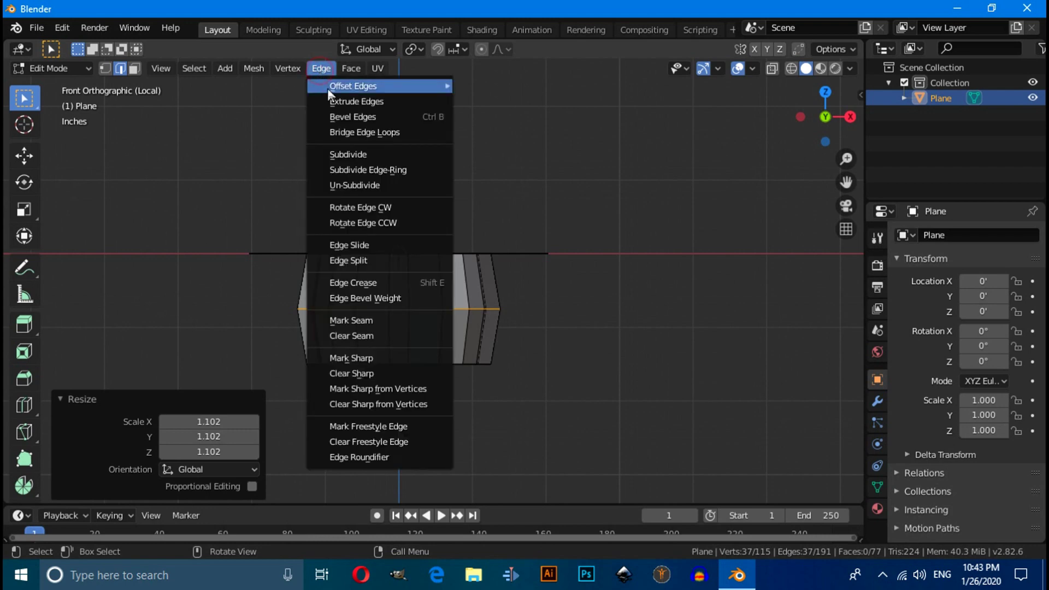
left_click(370, 117)
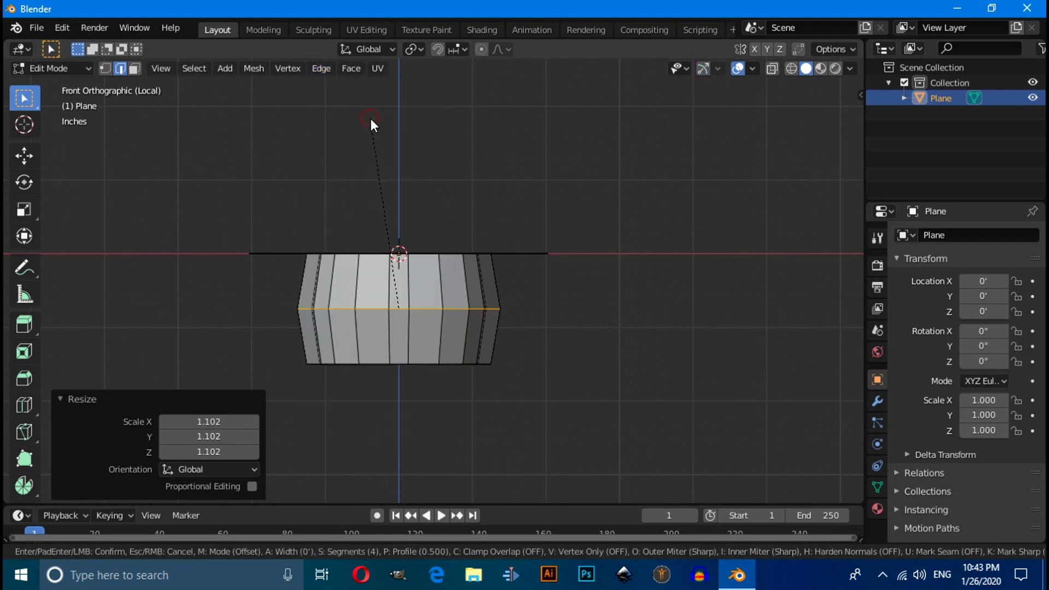
left_click(382, 67)
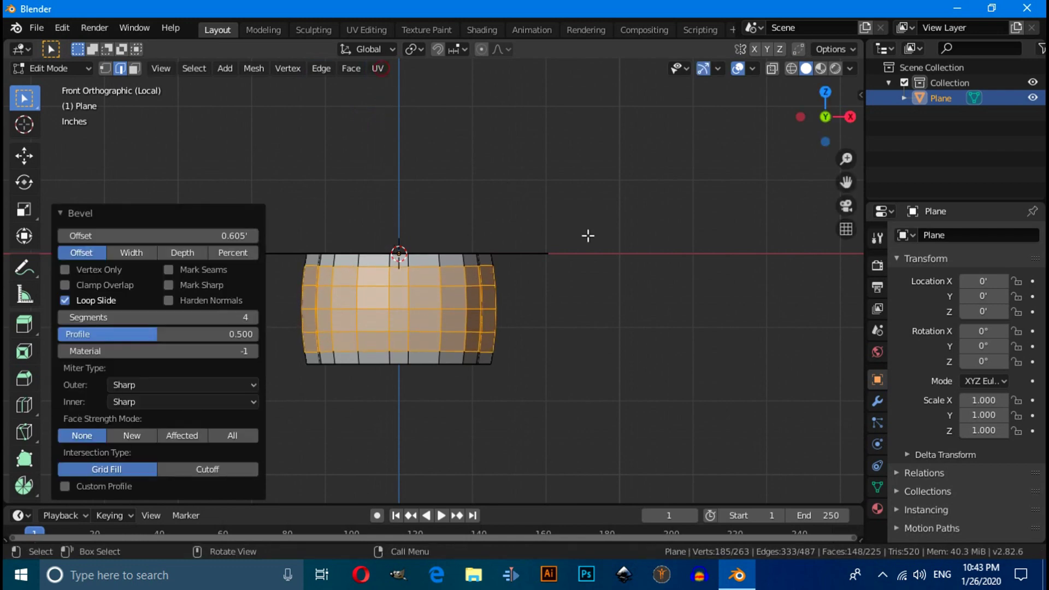
left_click(648, 276)
middle_click_drag(646, 274, 592, 334)
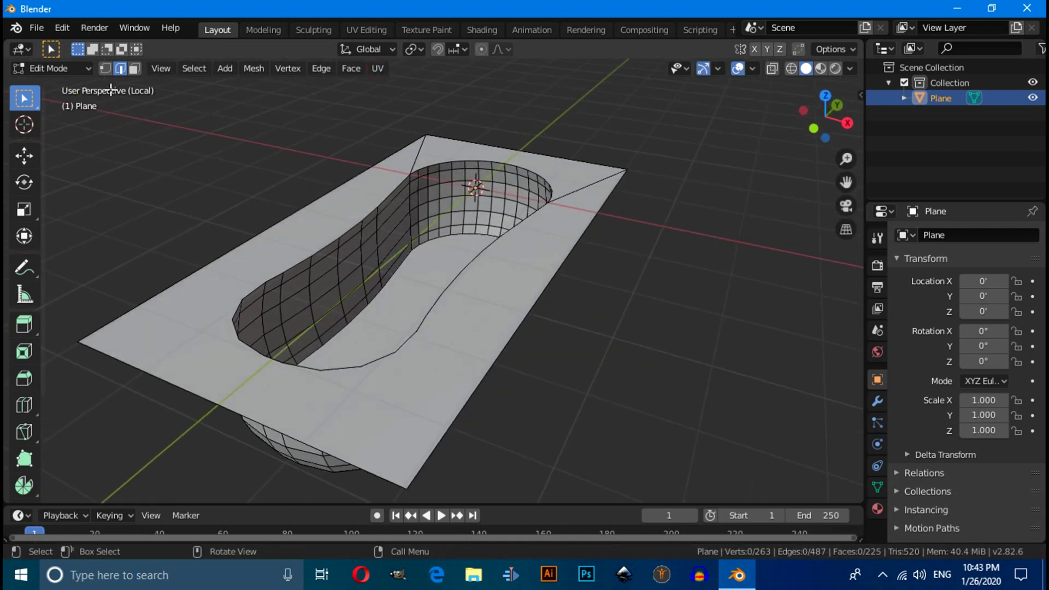
Select the plane's outer border edge loop
left_click(131, 295, "shift")
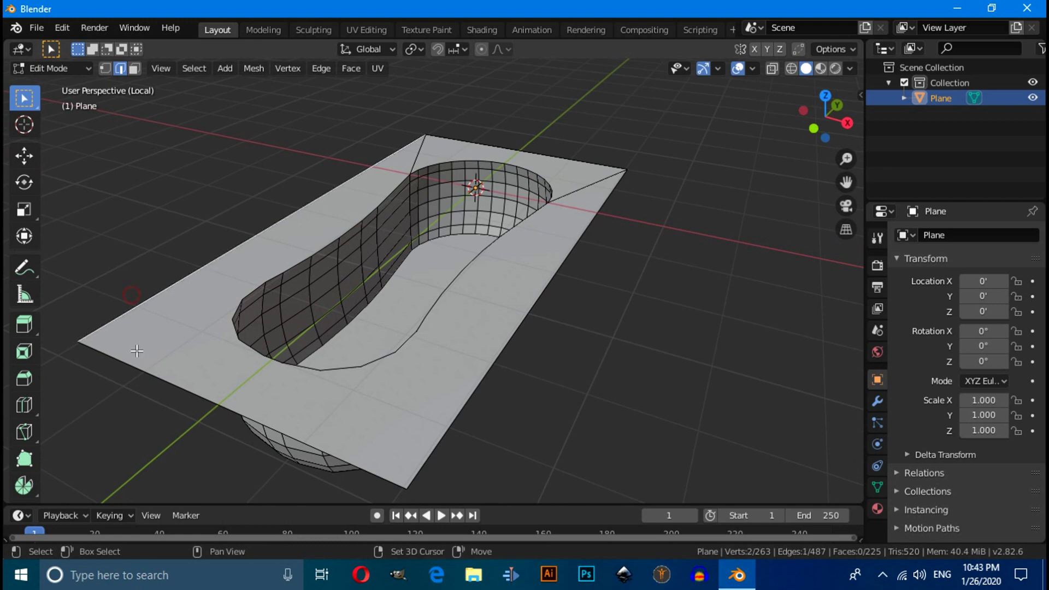
left_click(459, 405, "ctrl")
scroll(565, 403, "up", 2)
middle_click_drag(565, 404, 543, 330)
Extrude the Plane's full outer border 1.99 feet straight down in Right view
left_click(683, 108, "shift")
scroll(692, 299, "down", 2)
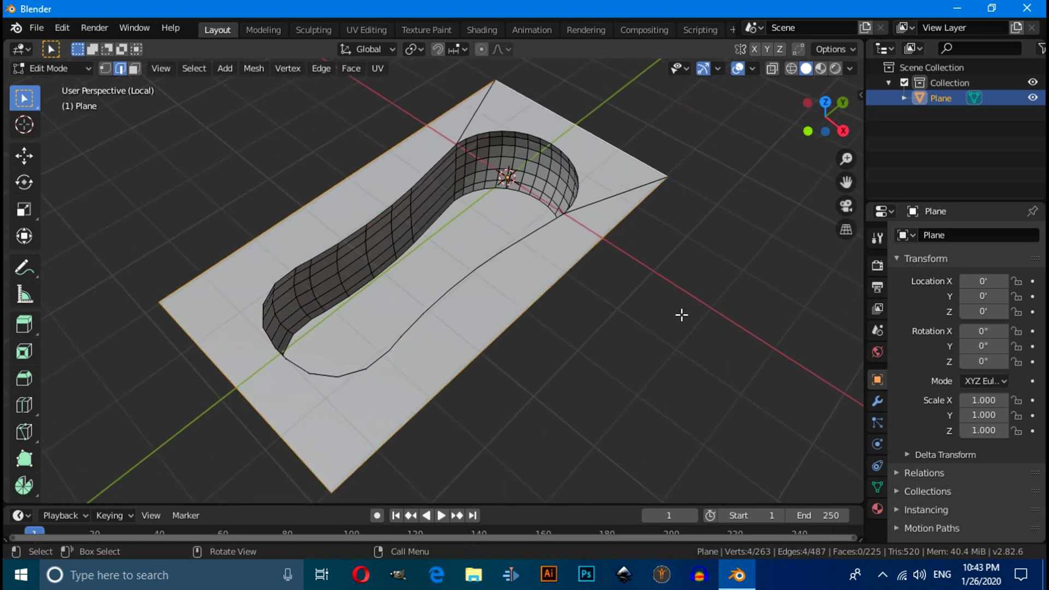
key("KP_3")
scroll(680, 310, "down", 3)
middle_click_drag(677, 357, 664, 294, "shift")
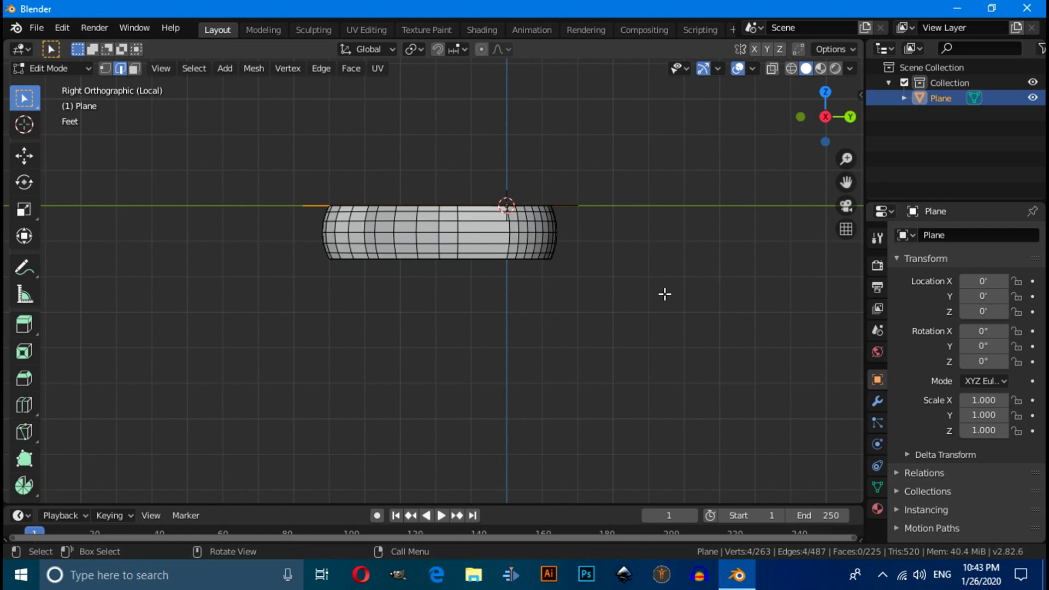
key("e")
key("z")
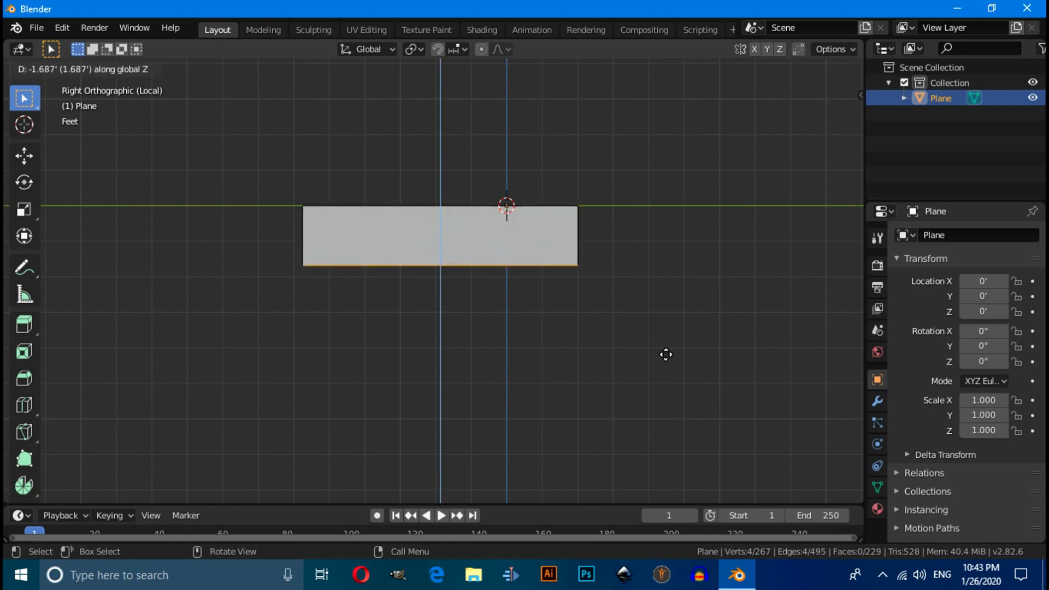
left_click(667, 364)
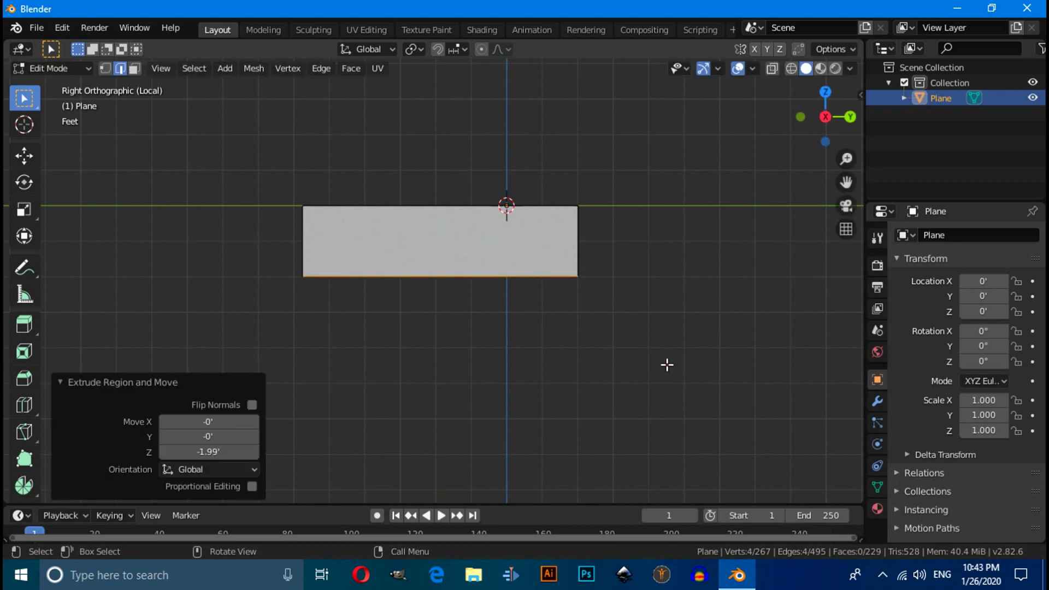
Close the box's open bottom with a face, then return to Object Mode and show the modifiers
middle_click_drag(667, 362, 653, 296)
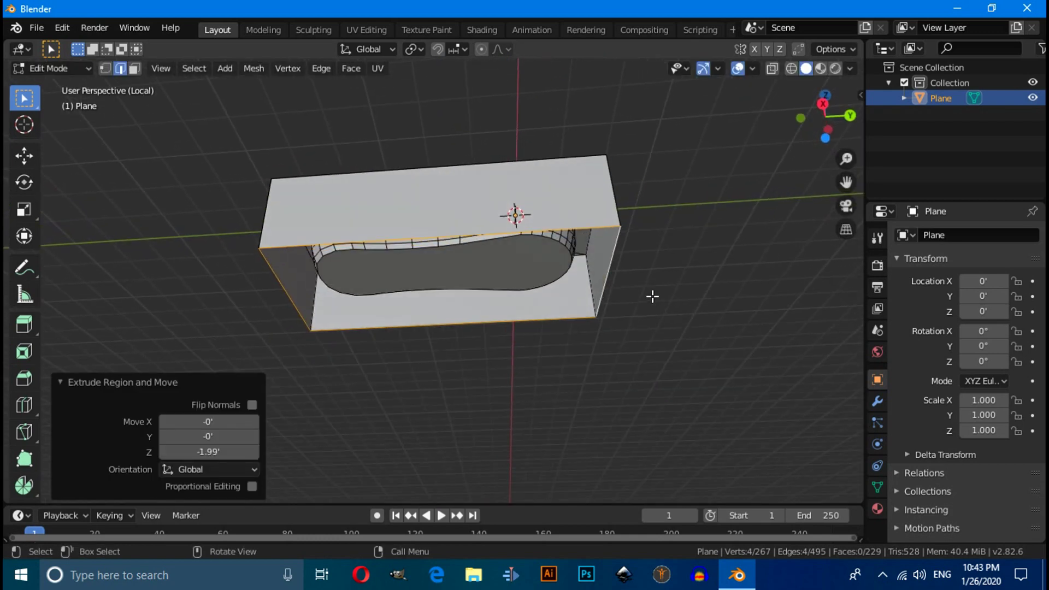
key("f")
left_click(69, 68)
left_click(73, 84)
middle_click_drag(159, 194, 214, 337)
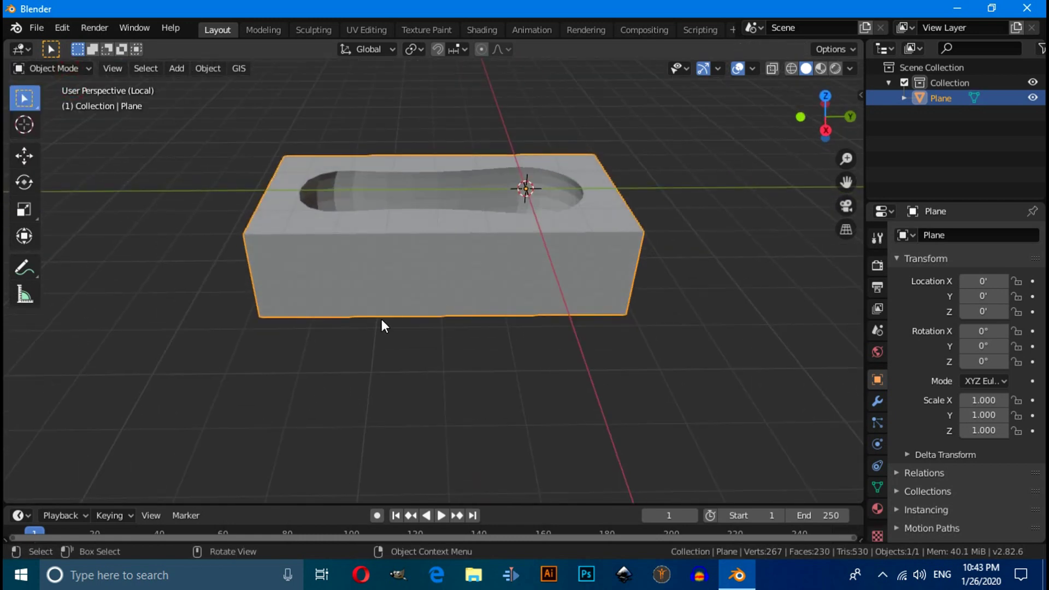
left_click(876, 401)
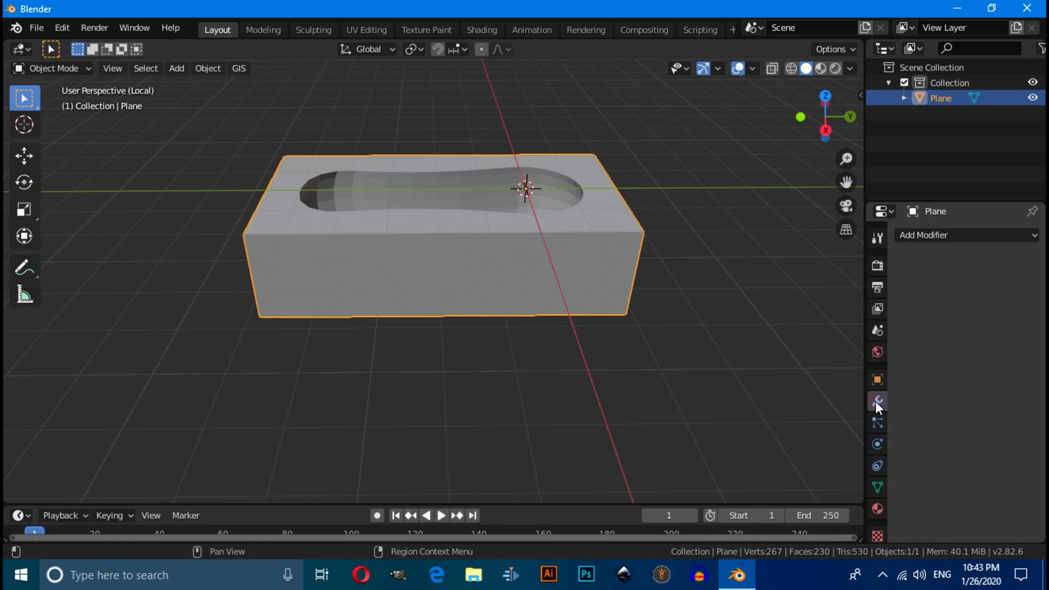
left_click(915, 237)
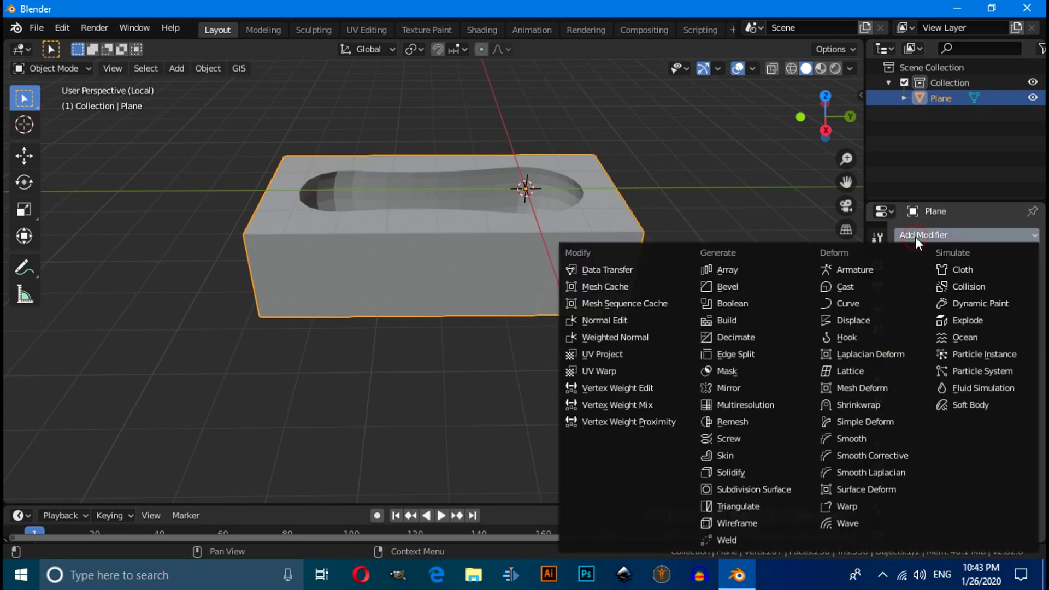
Add a Bevel modifier to the tub limited by Angle, with 9 segments
left_click(718, 289)
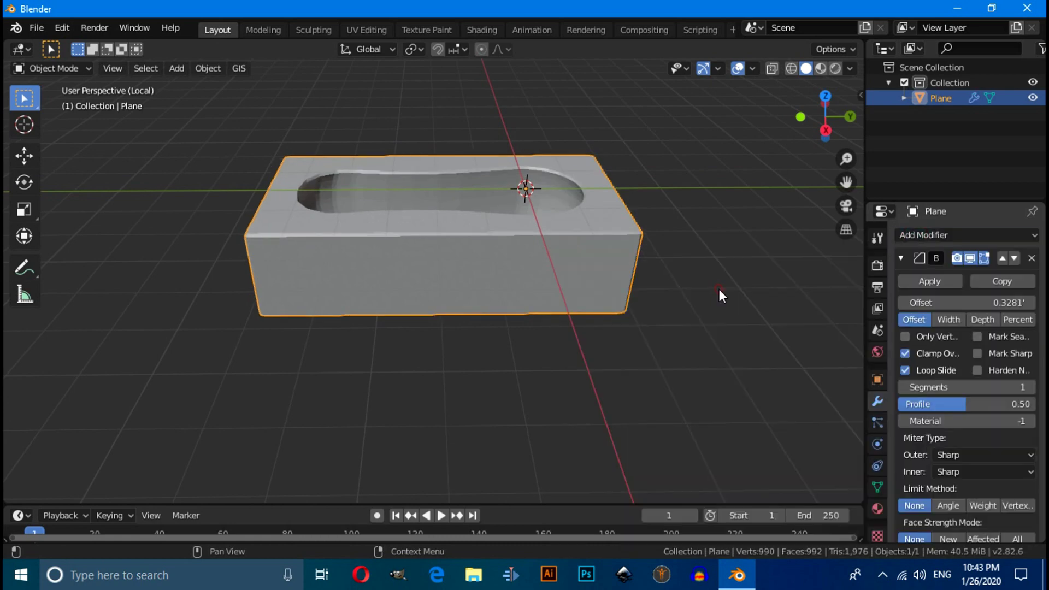
scroll(920, 458, "down", 2)
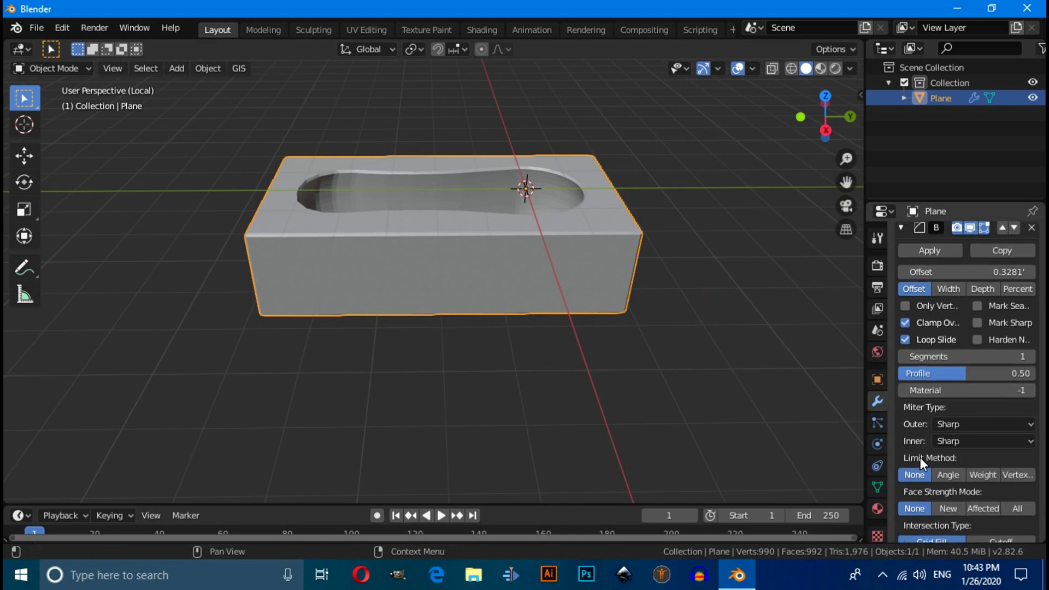
left_click(944, 475)
scroll(968, 479, "down", 2)
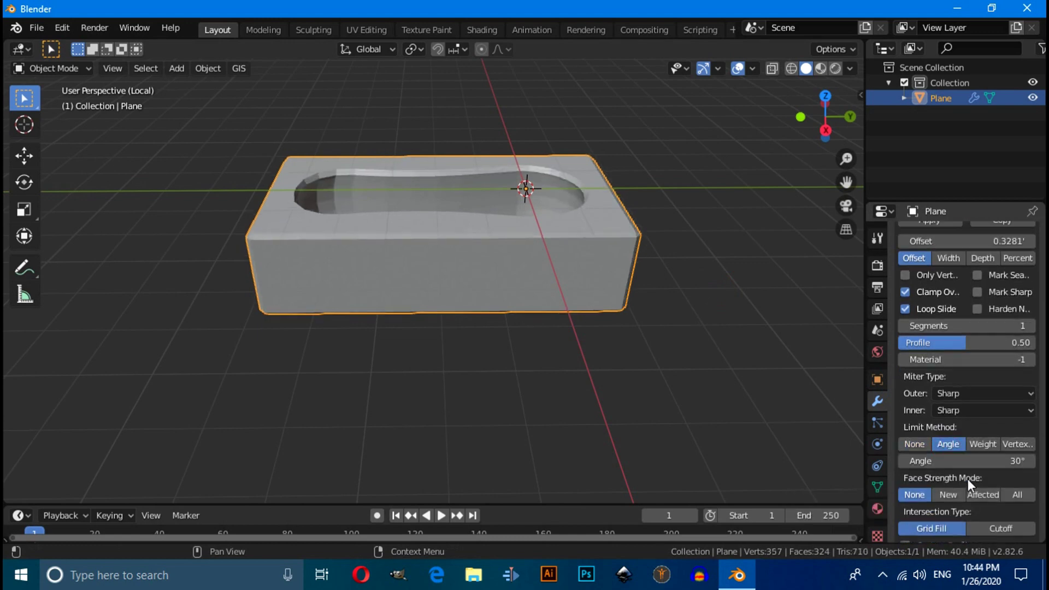
scroll(940, 309, "up", 2)
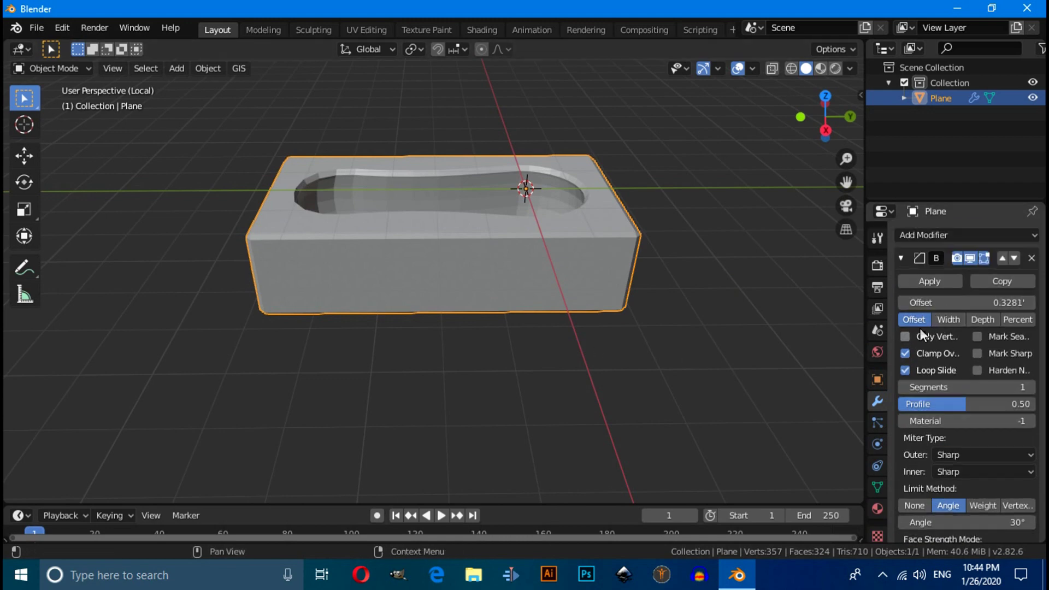
left_click(1030, 388)
type("8")
key("Return")
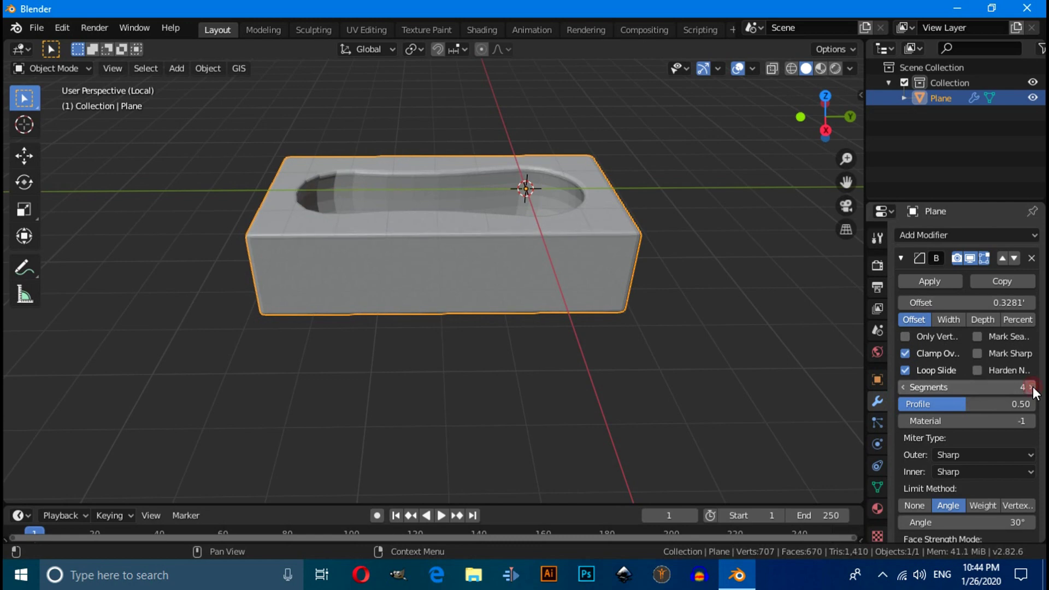
scroll(493, 290, "up", 2)
middle_click_drag(494, 289, 598, 320)
left_click(1032, 386)
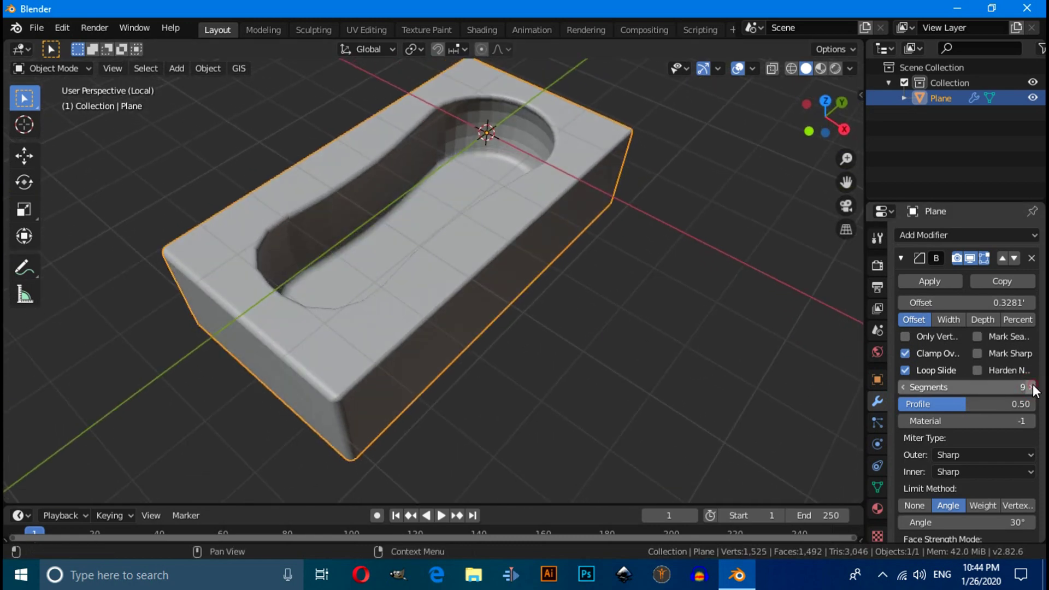
left_click(879, 485)
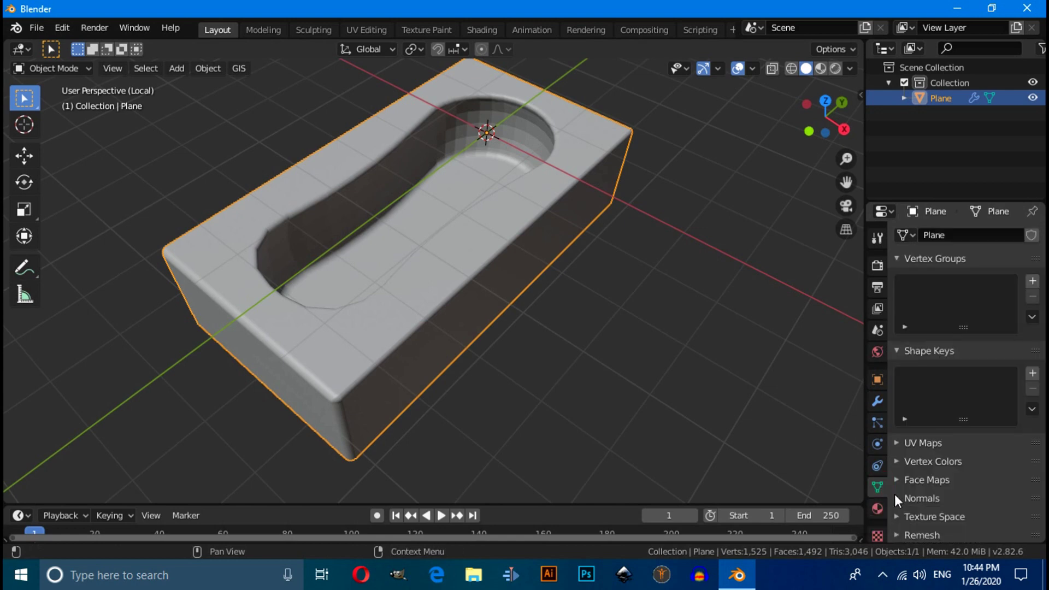
Enable Auto Smooth at 30° and shade the tub smooth
left_click(896, 498)
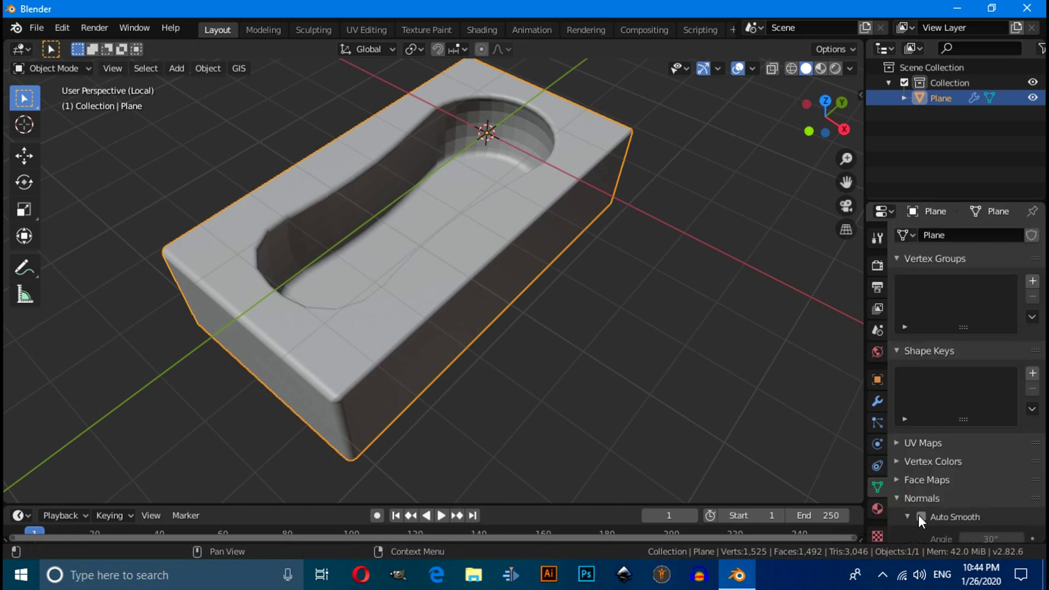
left_click(920, 516)
right_click(588, 240)
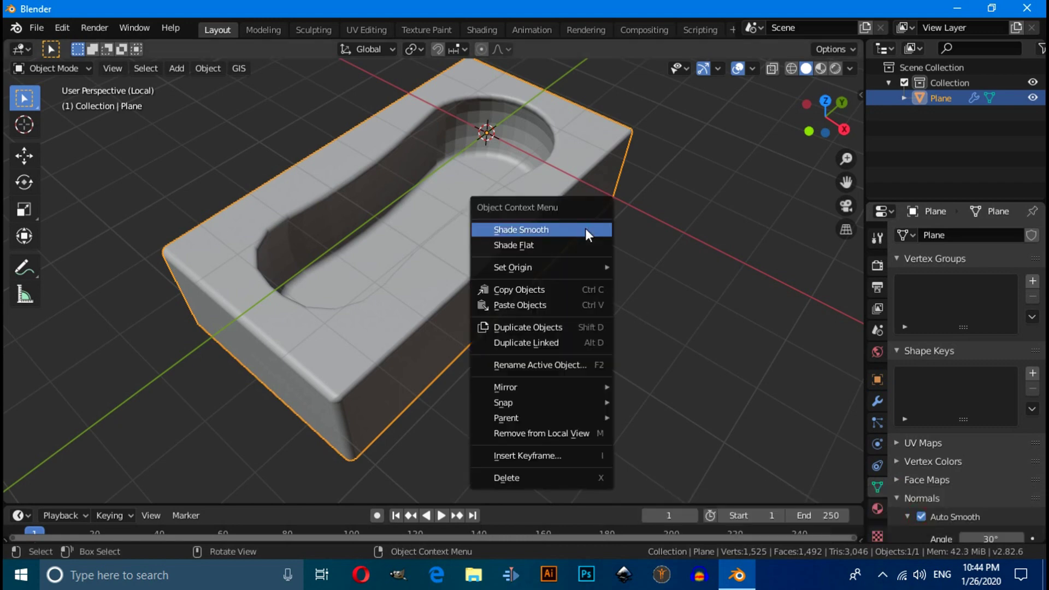
left_click(585, 229)
middle_click_drag(593, 234, 482, 230)
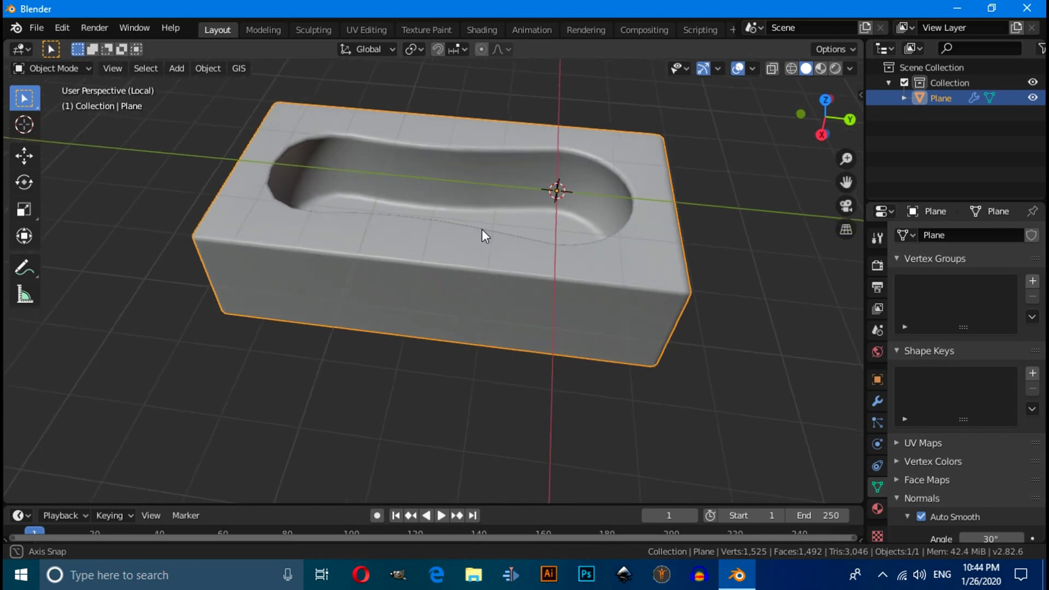
In Right side view, place the 3D cursor just above the tub's right end
key("KP_3")
middle_click_drag(735, 265, 692, 257, "shift")
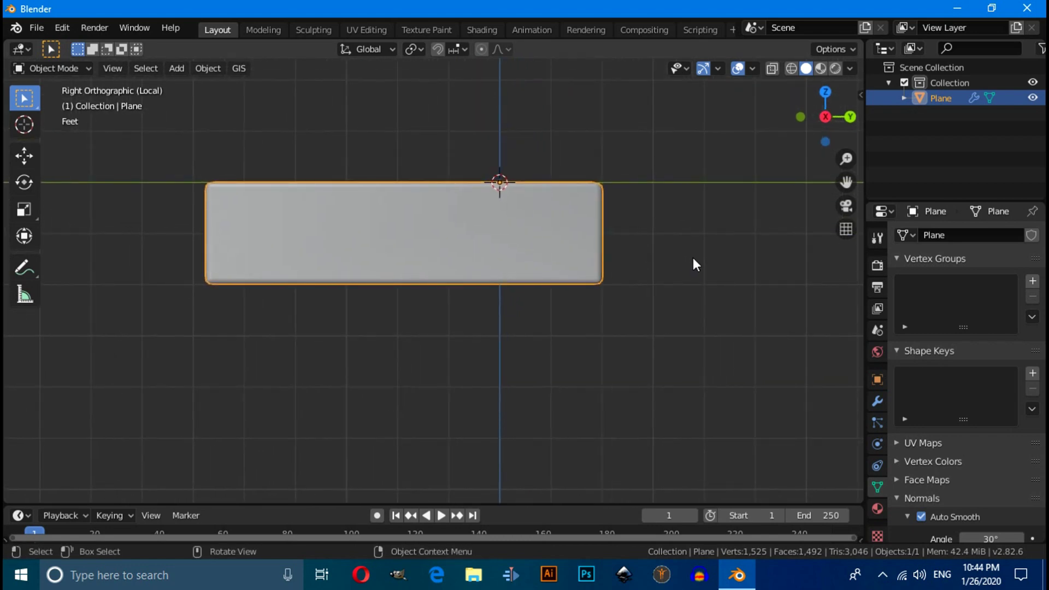
left_click(31, 123)
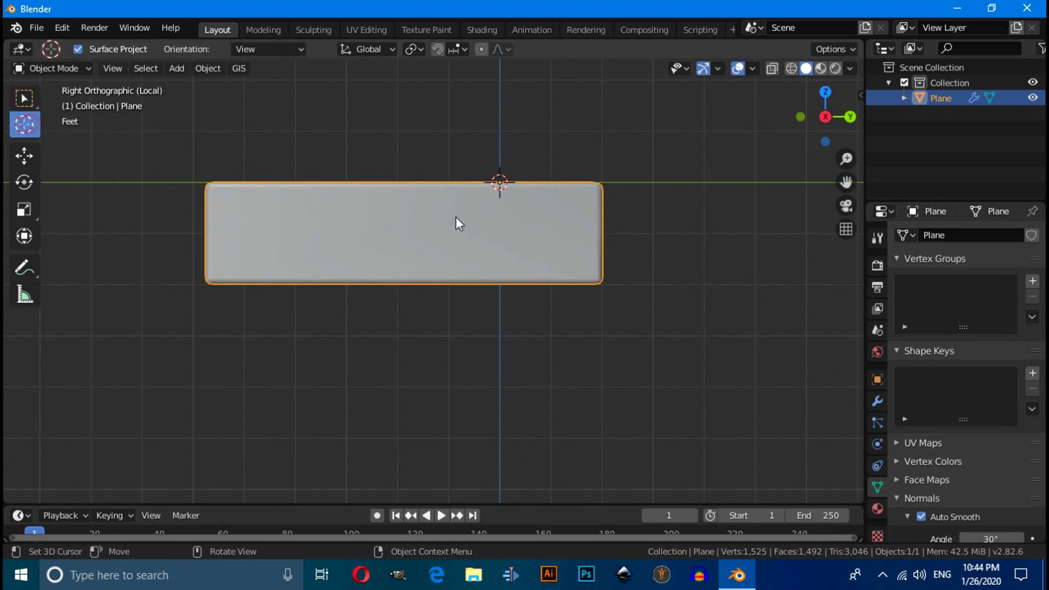
left_click(587, 169)
left_click(25, 100)
middle_click_drag(354, 242, 358, 277, "shift")
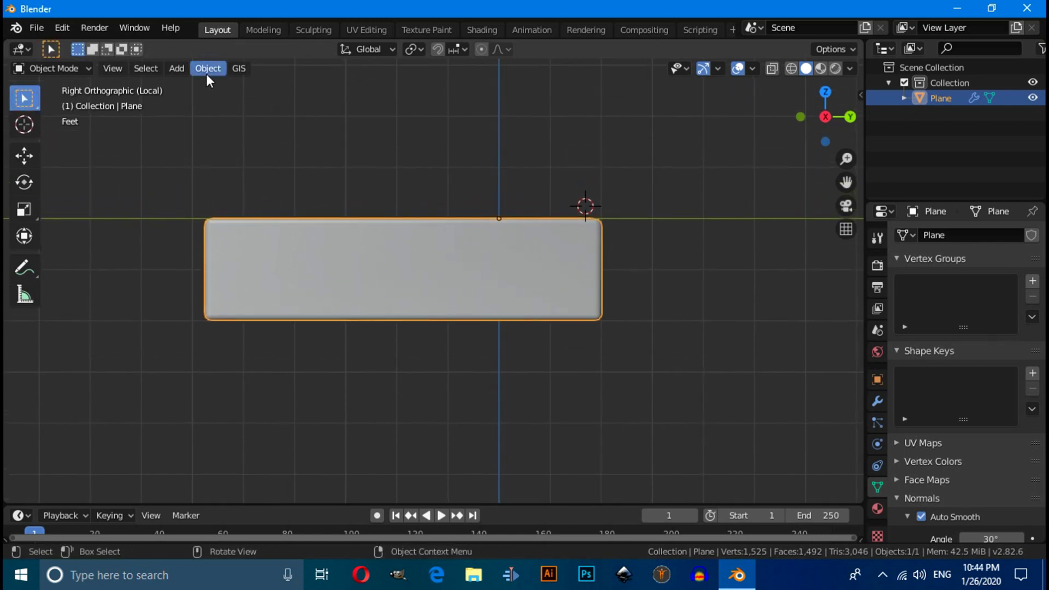
Add a Single Vert object at the 3D cursor and switch to vertex selection
left_click(181, 71)
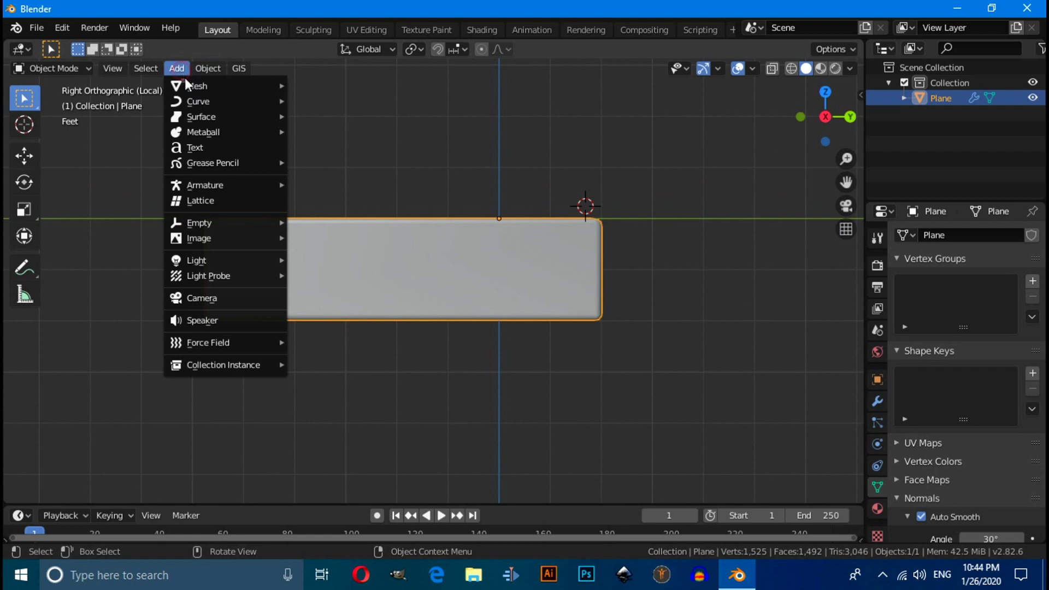
mouse_move(185, 84)
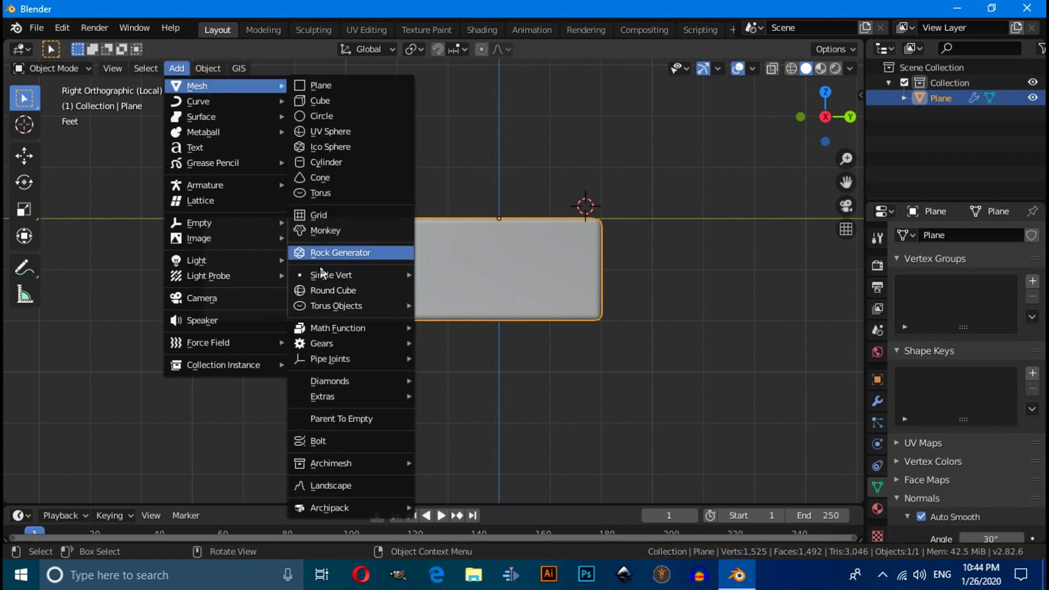
mouse_move(320, 276)
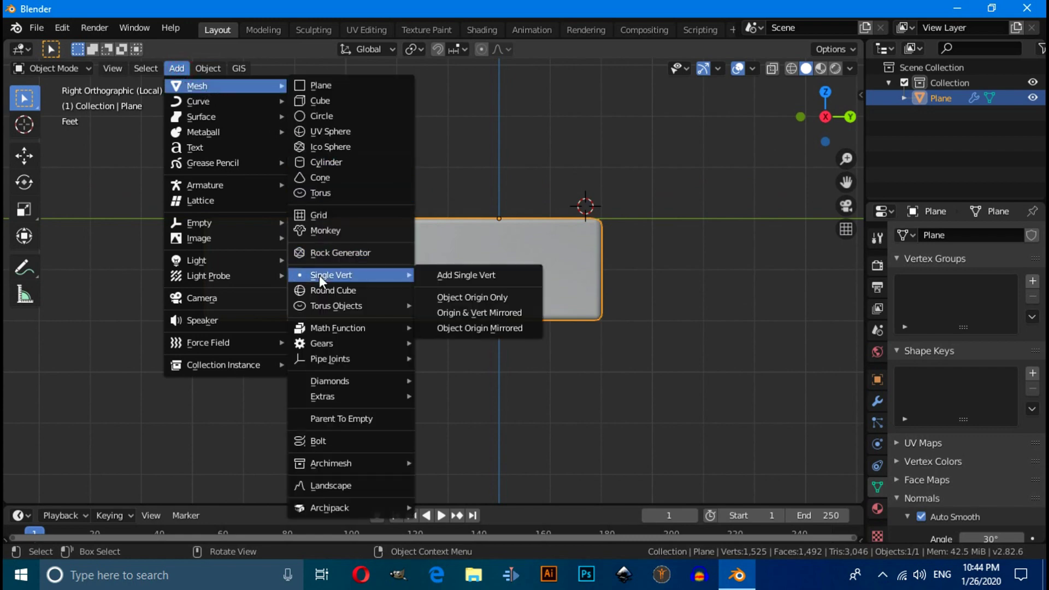
left_click(468, 277)
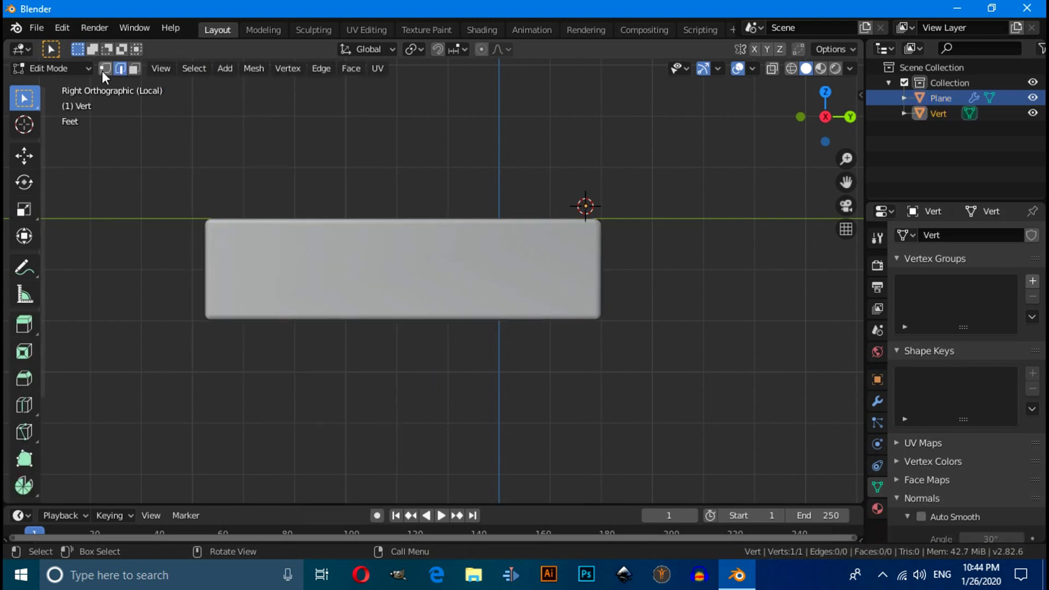
left_click(105, 68)
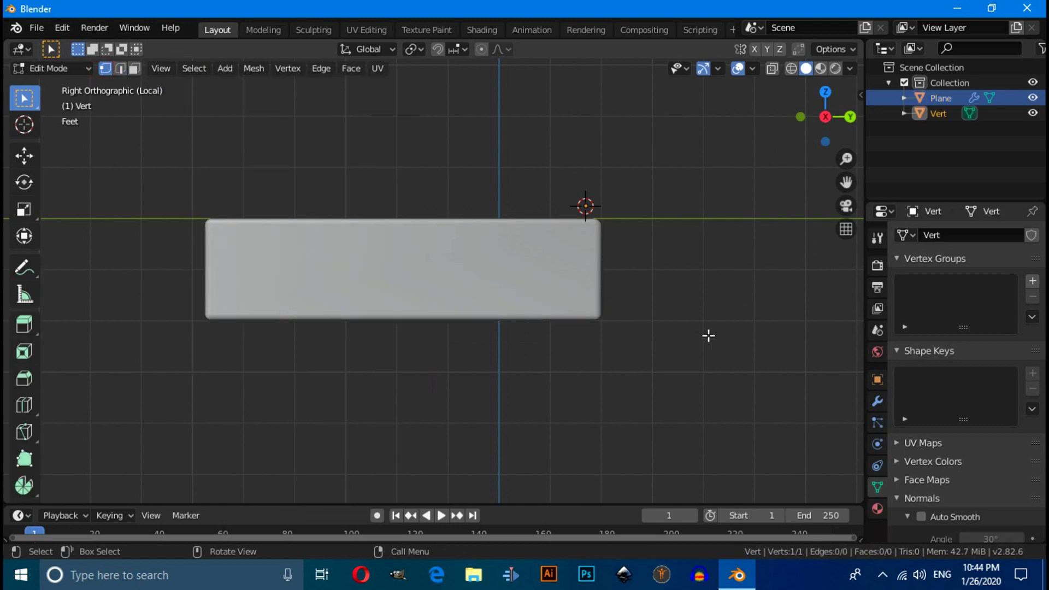
Extrude the vertex up 2.01', across -1.16' along Y, then back down
key("e")
key("z")
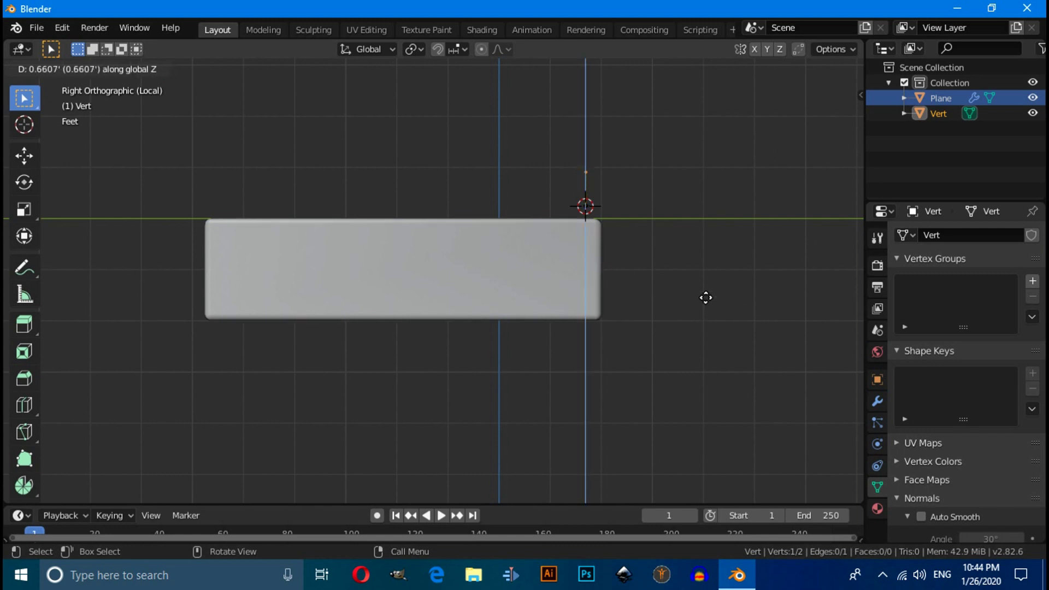
left_click(704, 233)
key("e")
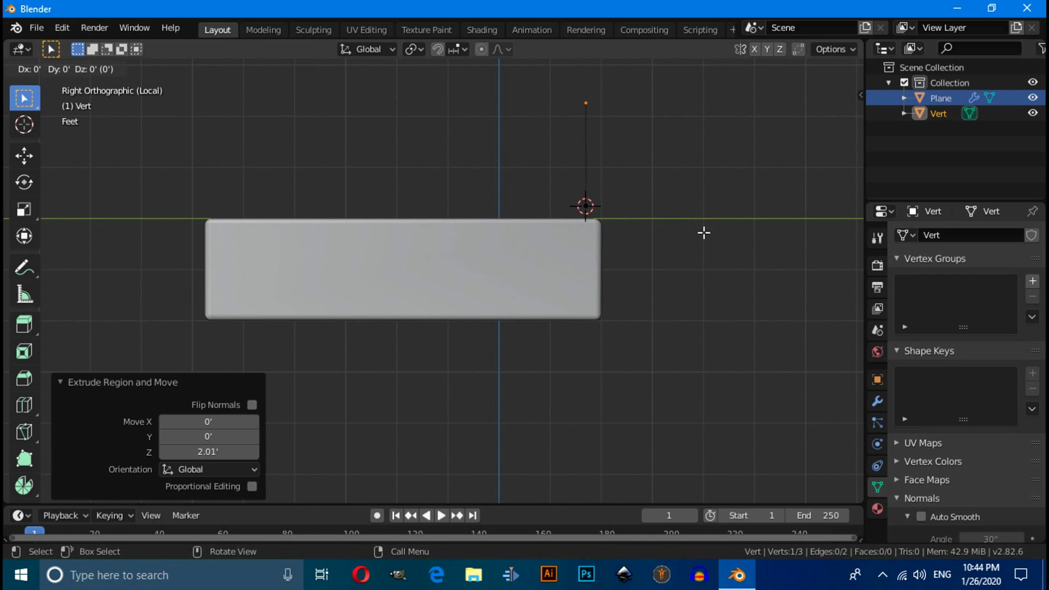
key("y")
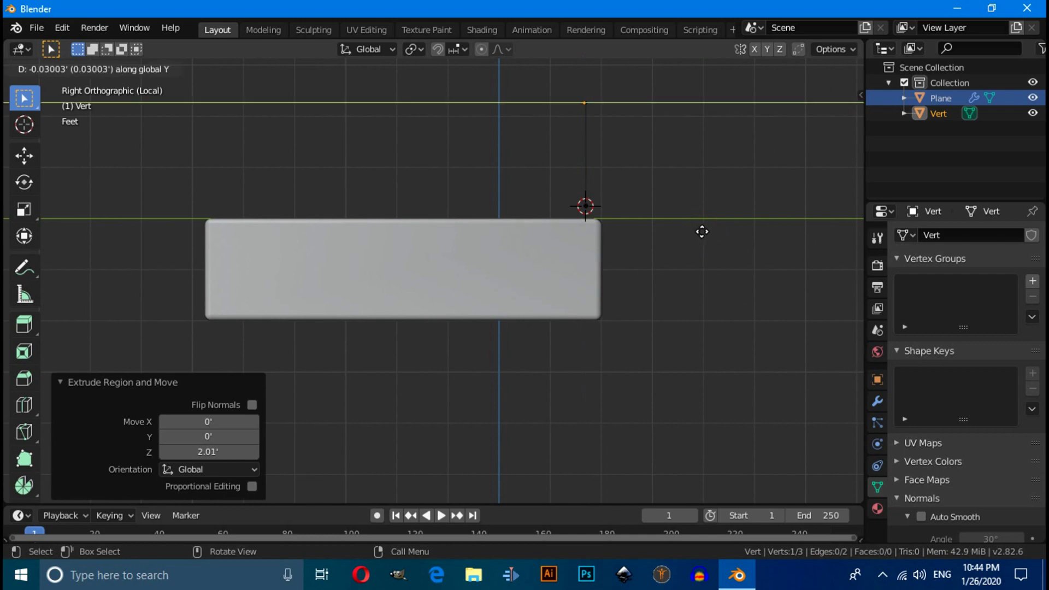
left_click(645, 233)
key("e")
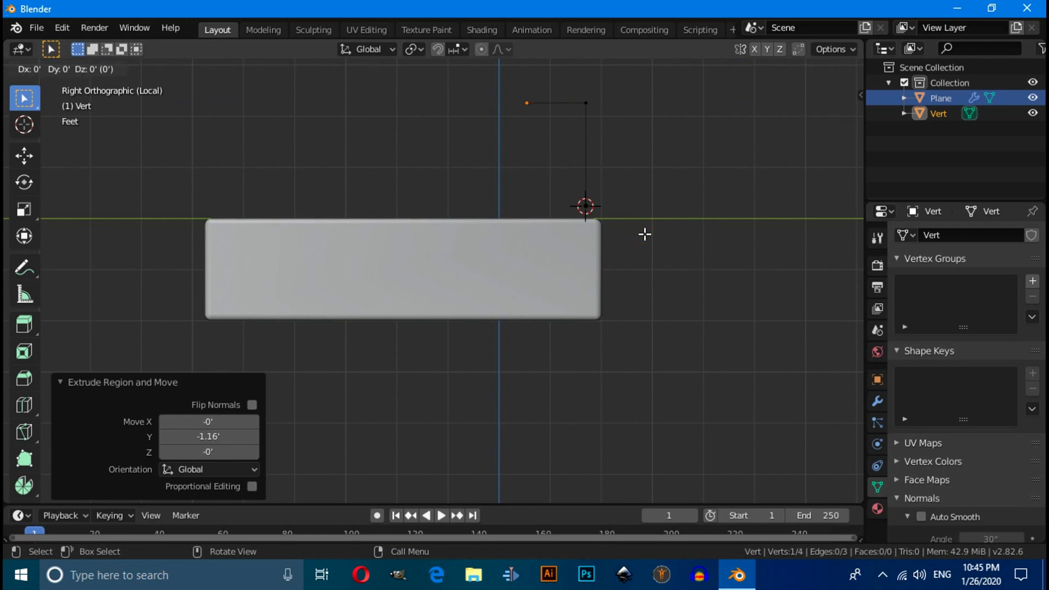
key("z")
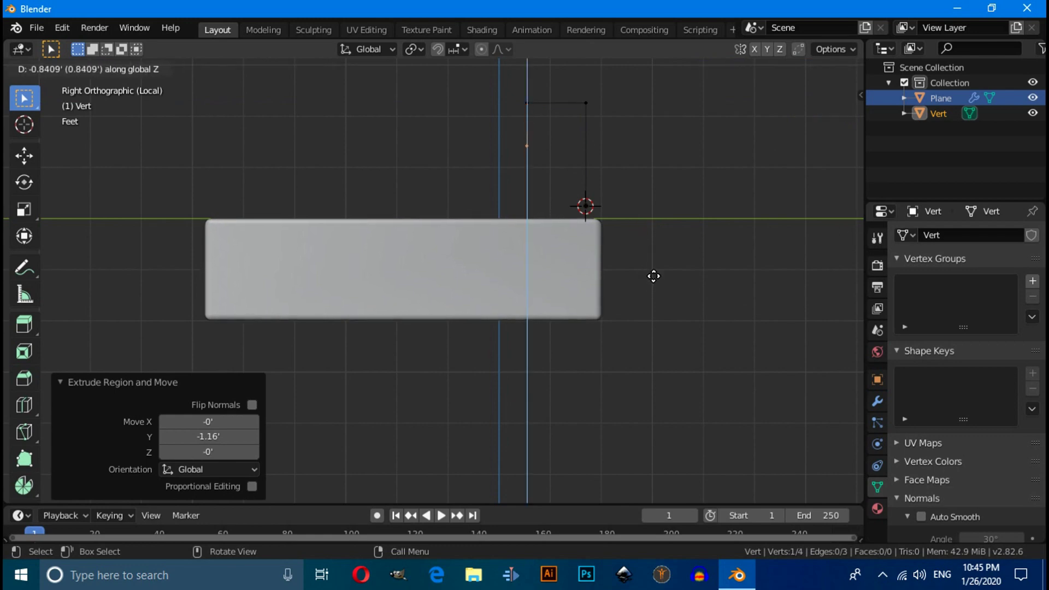
left_click(654, 275)
Select the two top vertices of the faucet outline
left_click(706, 252)
middle_click_drag(705, 253, 700, 306, "shift")
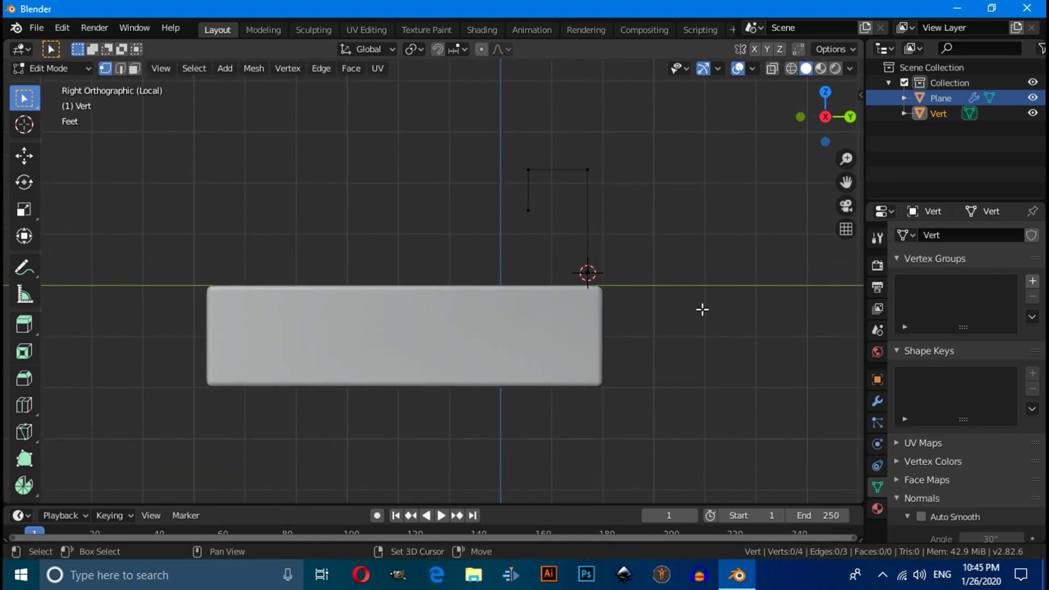
left_click_drag(466, 151, 701, 185)
Bevel the two top vertices with 4 segments at 0.476' offset, then return to Object Mode
right_click(553, 109)
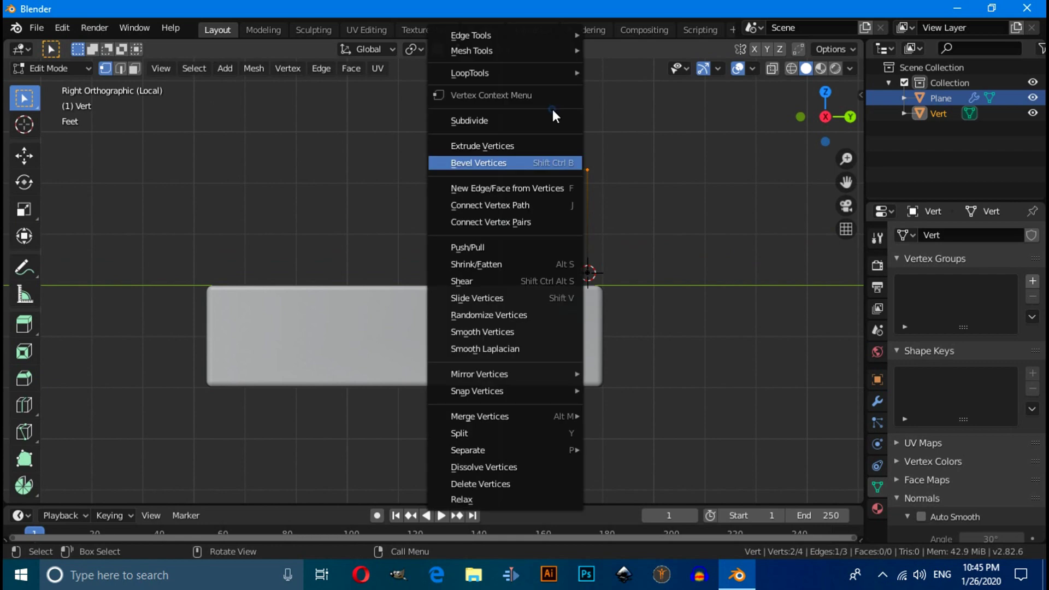
left_click(526, 162)
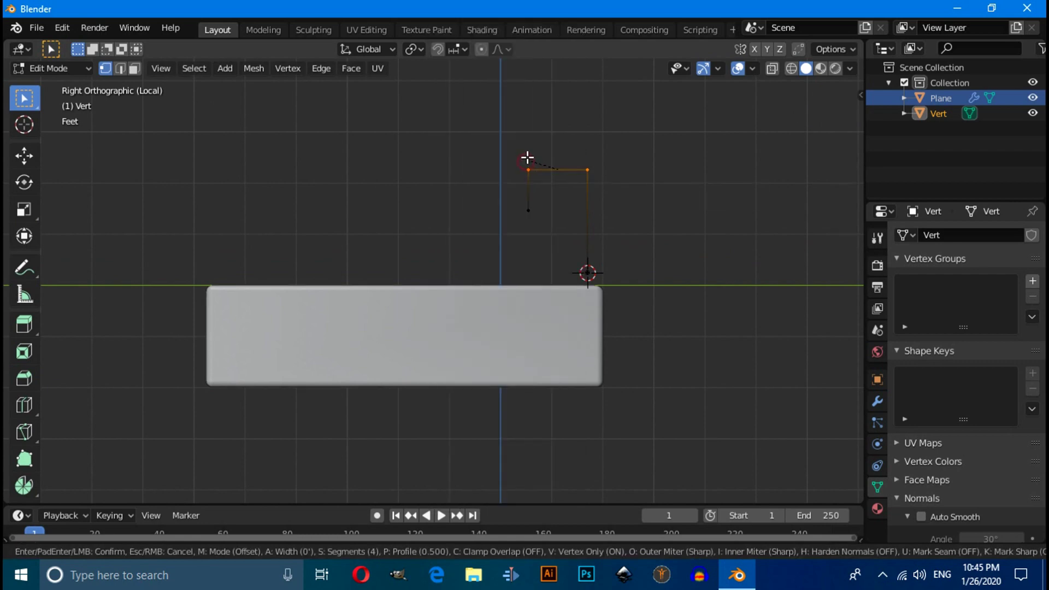
left_click(553, 109)
middle_click_drag(644, 225, 712, 298)
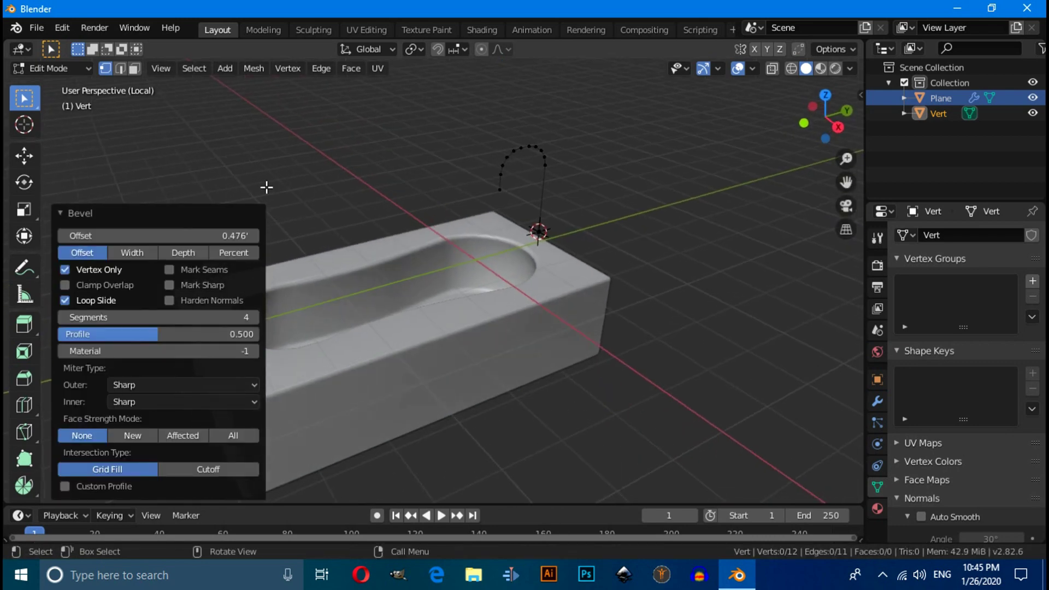
left_click(64, 67)
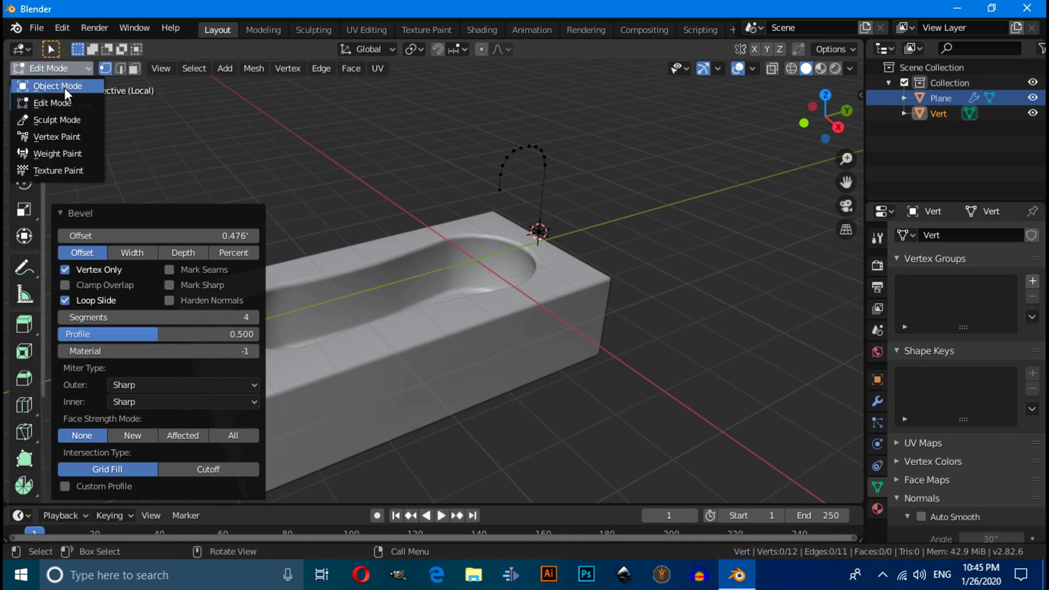
left_click(64, 86)
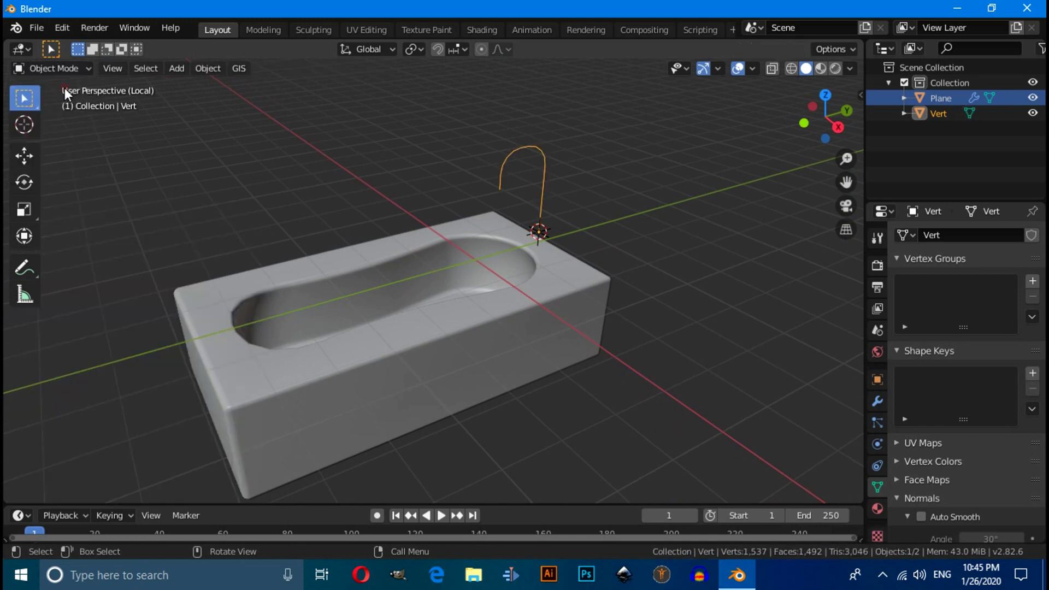
Convert the faucet mesh into a curve
left_click(207, 68)
mouse_move(217, 479)
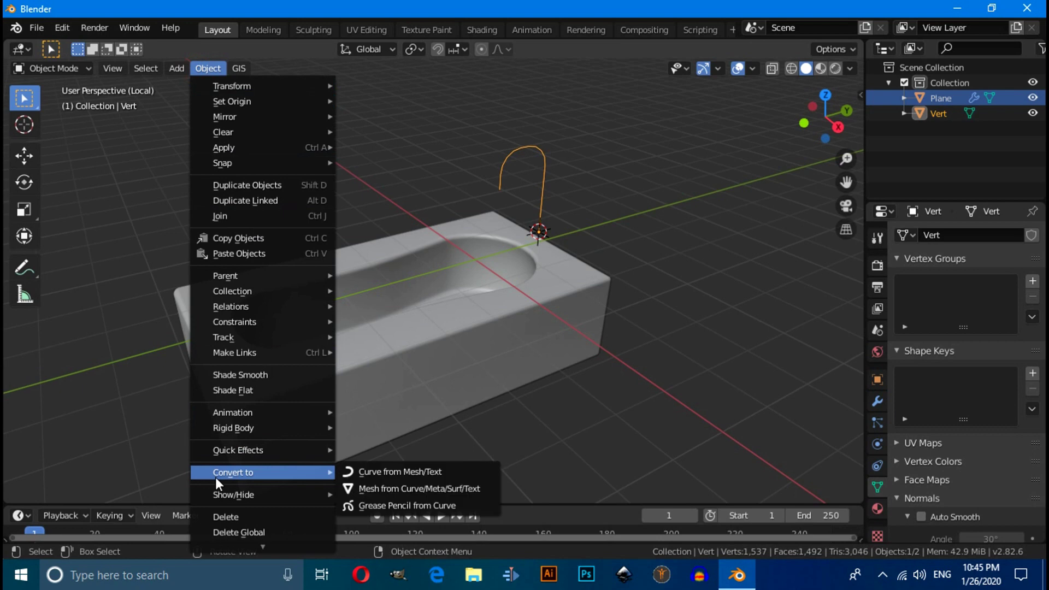
left_click(362, 471)
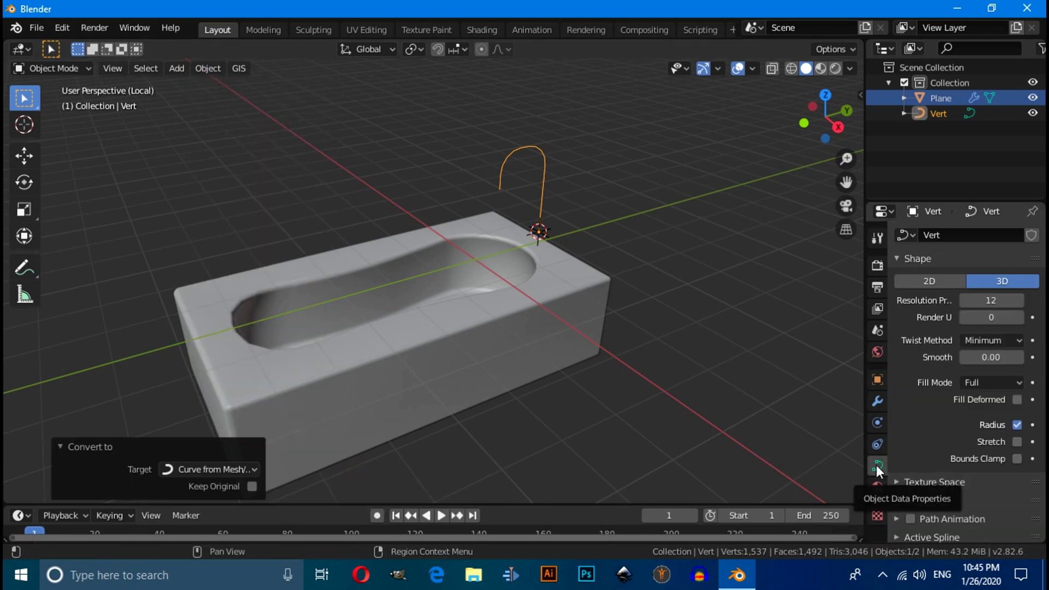
Give the curve a bevel depth of 0.13 and bevel resolution 12
scroll(922, 478, "down", 3)
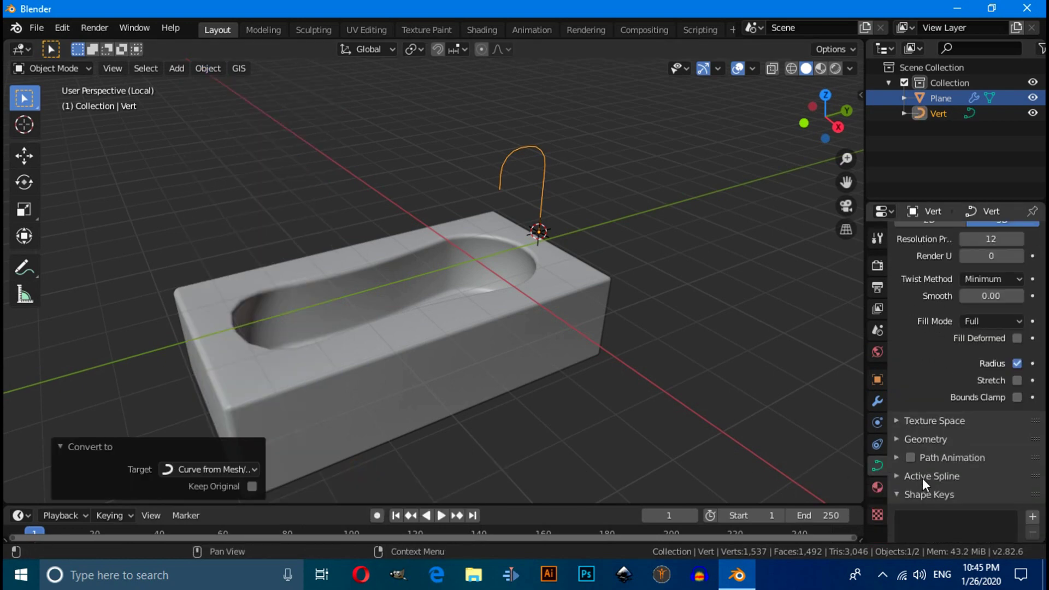
left_click(902, 443)
scroll(902, 444, "down", 5)
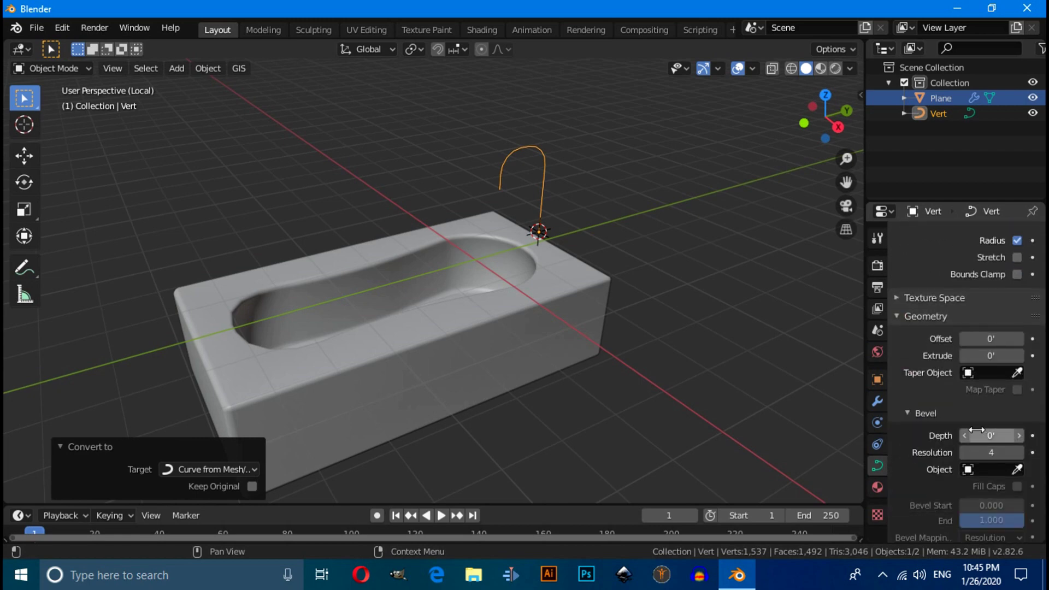
left_click_drag(972, 437, 978, 166)
scroll(693, 337, "up", 3)
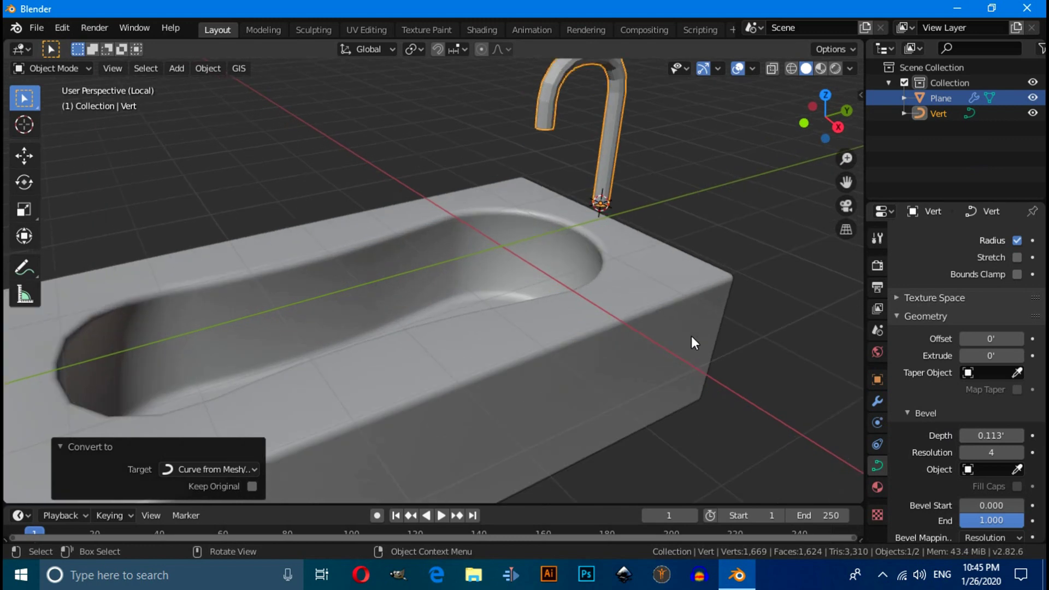
left_click(977, 435)
type("0.13")
key("Return")
left_click_drag(975, 453, 1025, 457)
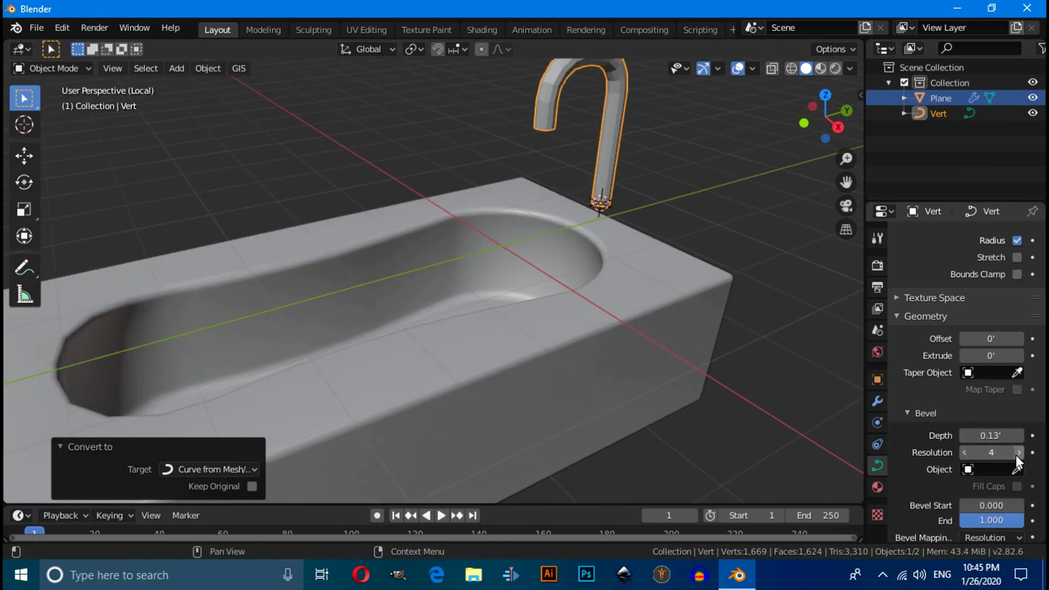
left_click(1015, 454)
left_click(1015, 455)
scroll(554, 281, "down", 2)
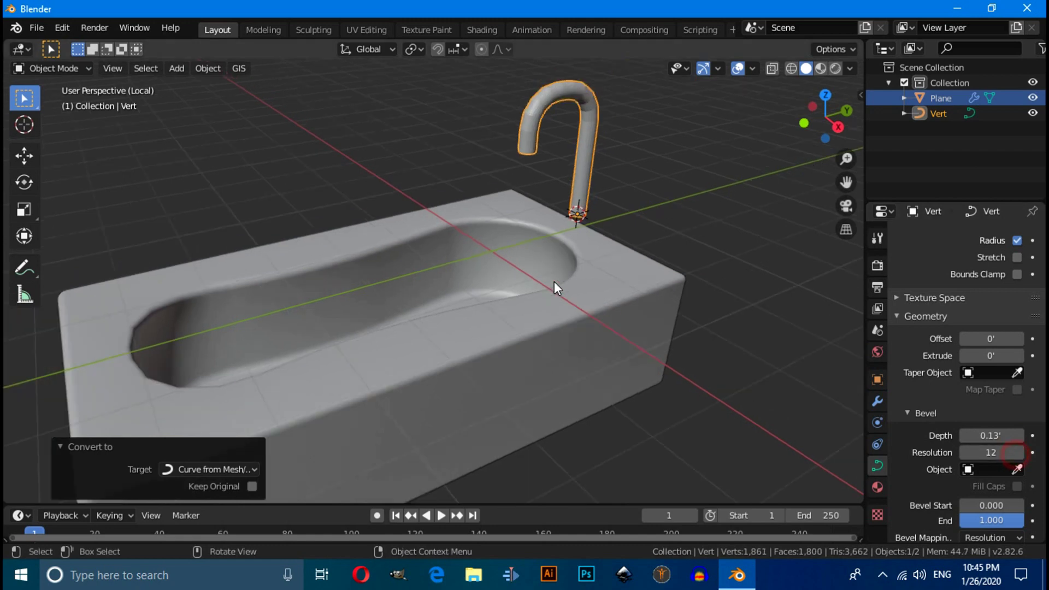
left_click(208, 68)
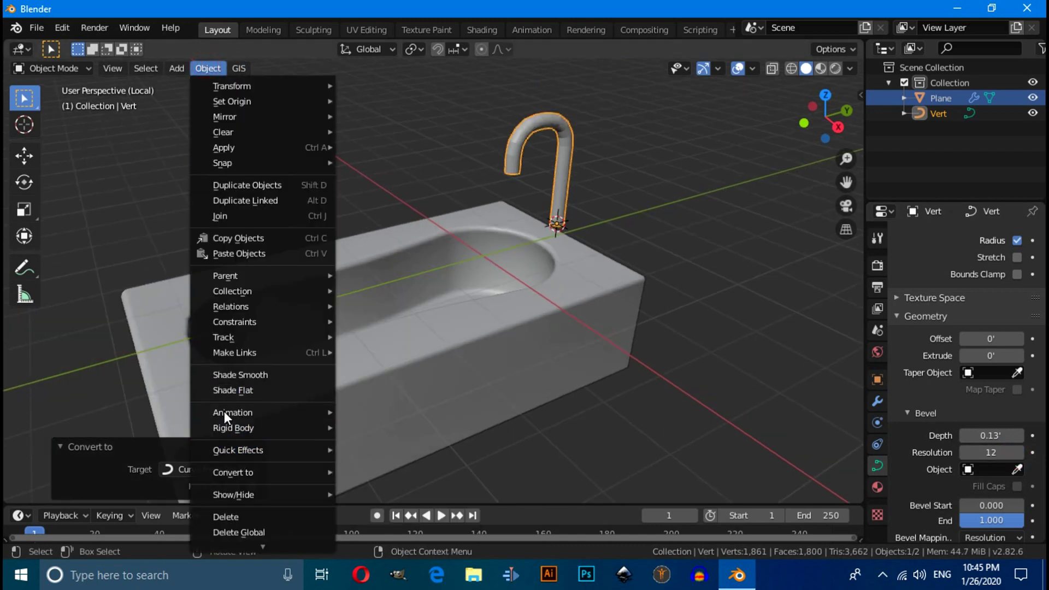
Convert the faucet curve back into a mesh and view it from the right
mouse_move(244, 472)
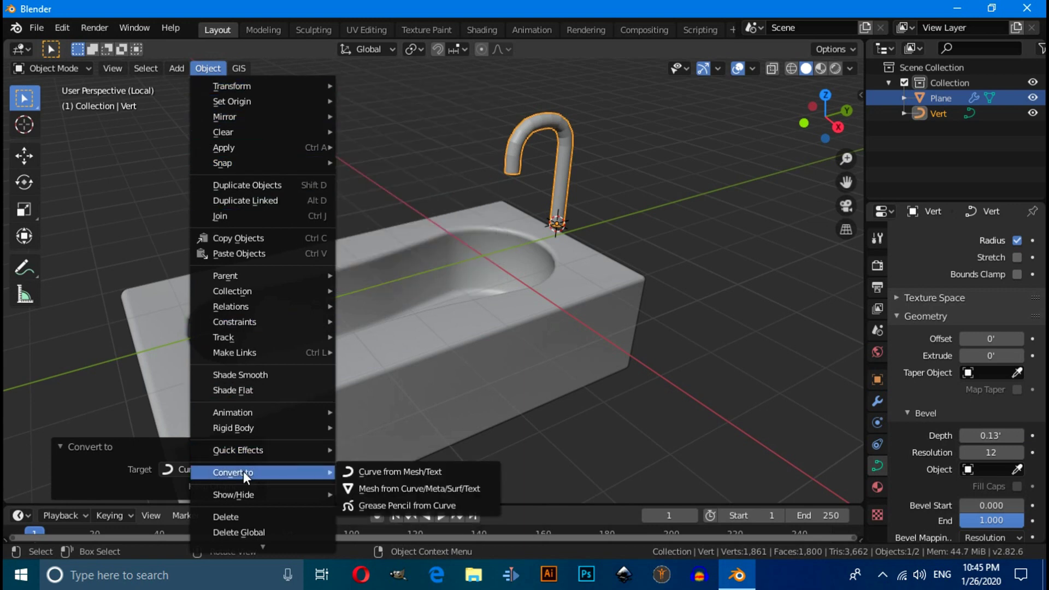
left_click(372, 487)
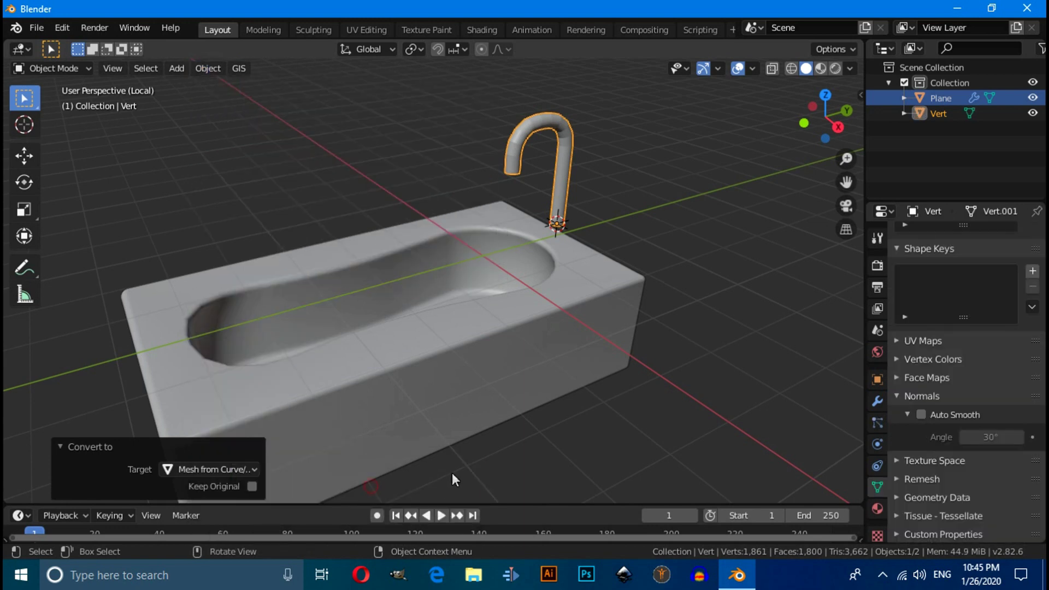
key("KP_3")
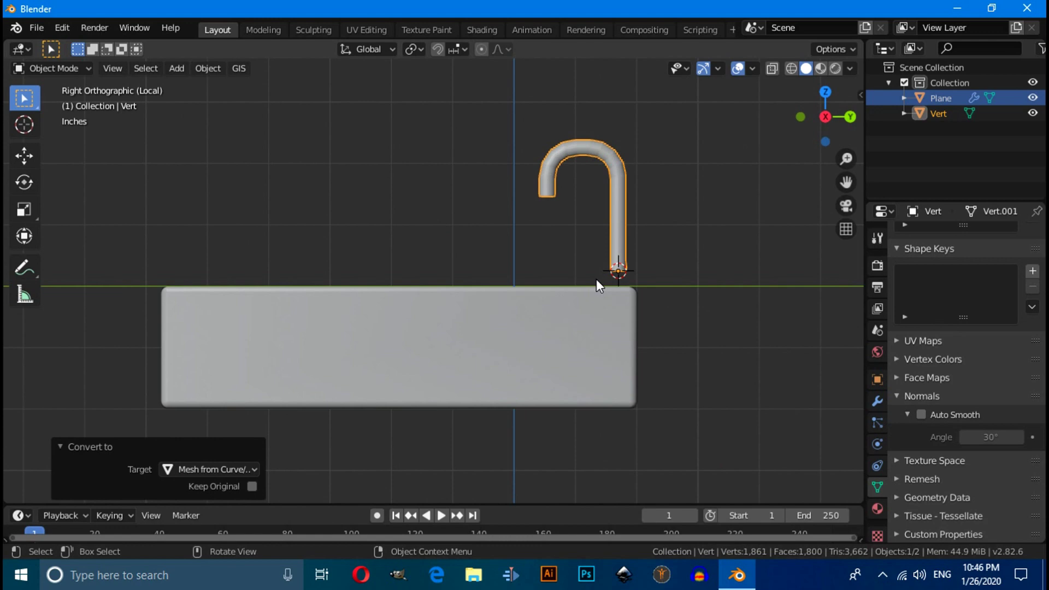
middle_click_drag(642, 270, 509, 247, "shift")
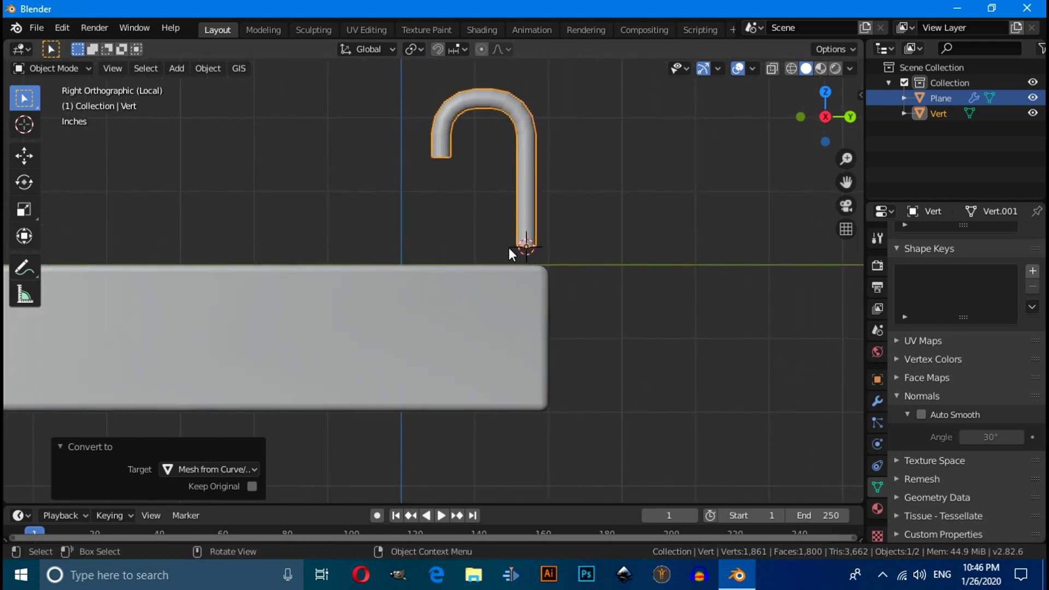
In Edit Mode with X-ray on, select the stem's bottom vertex ring and extrude it
left_click(55, 68)
left_click(63, 99)
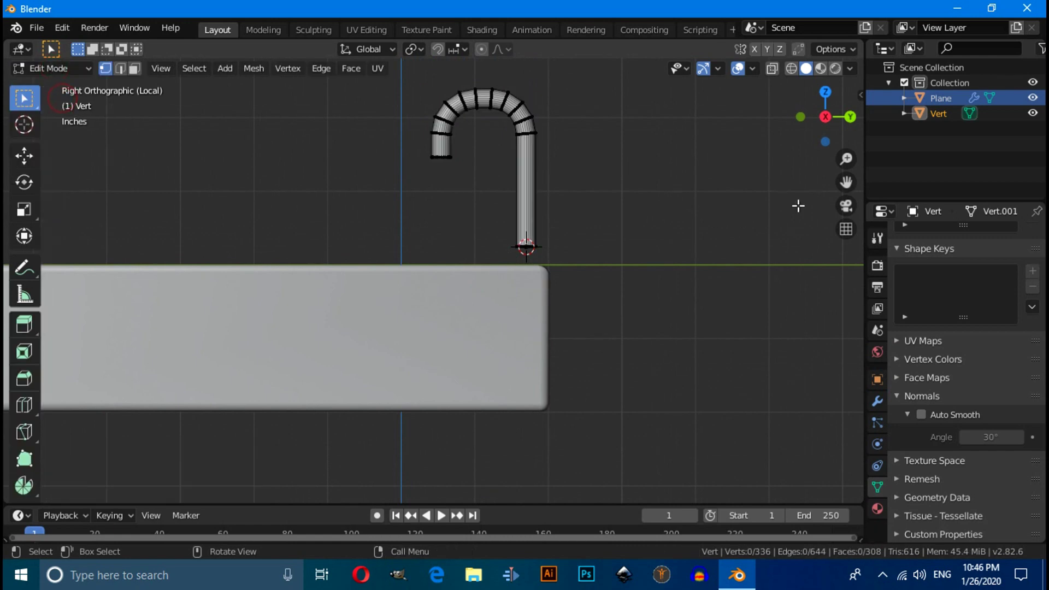
left_click(770, 69)
scroll(732, 218, "up", 2)
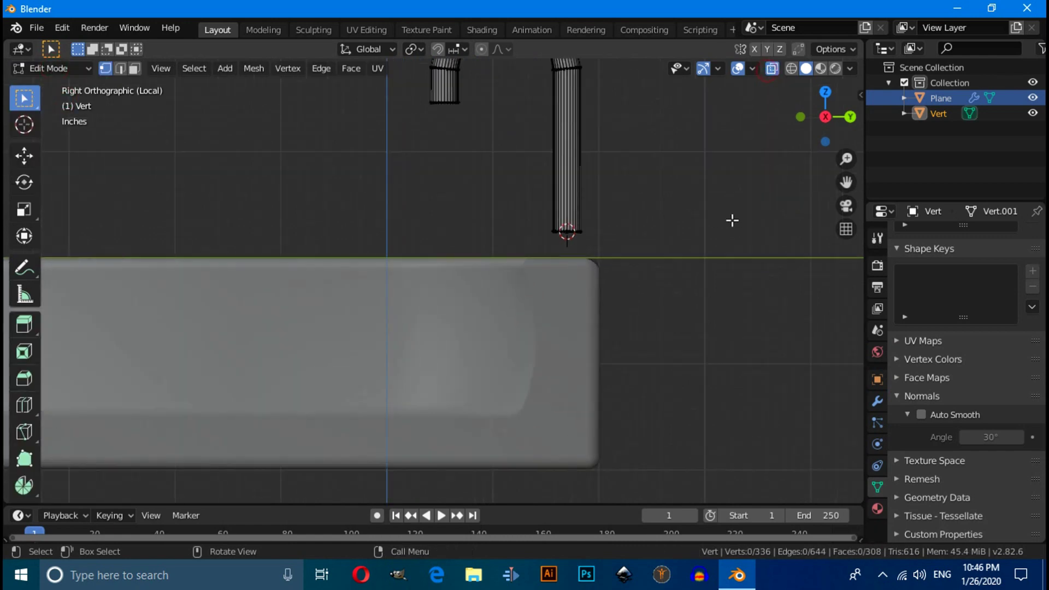
left_click_drag(503, 213, 658, 248)
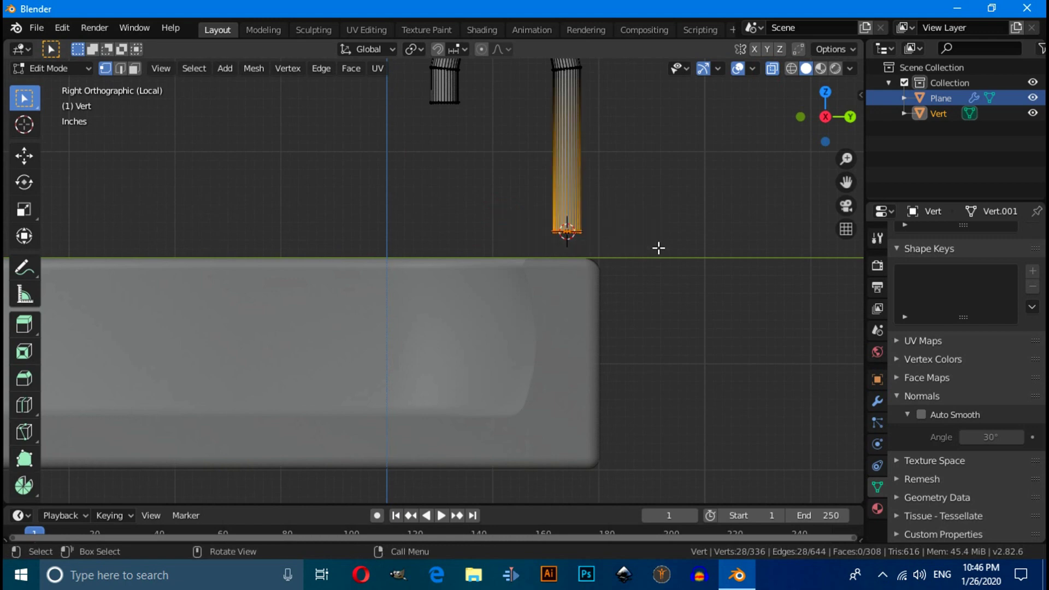
key("e")
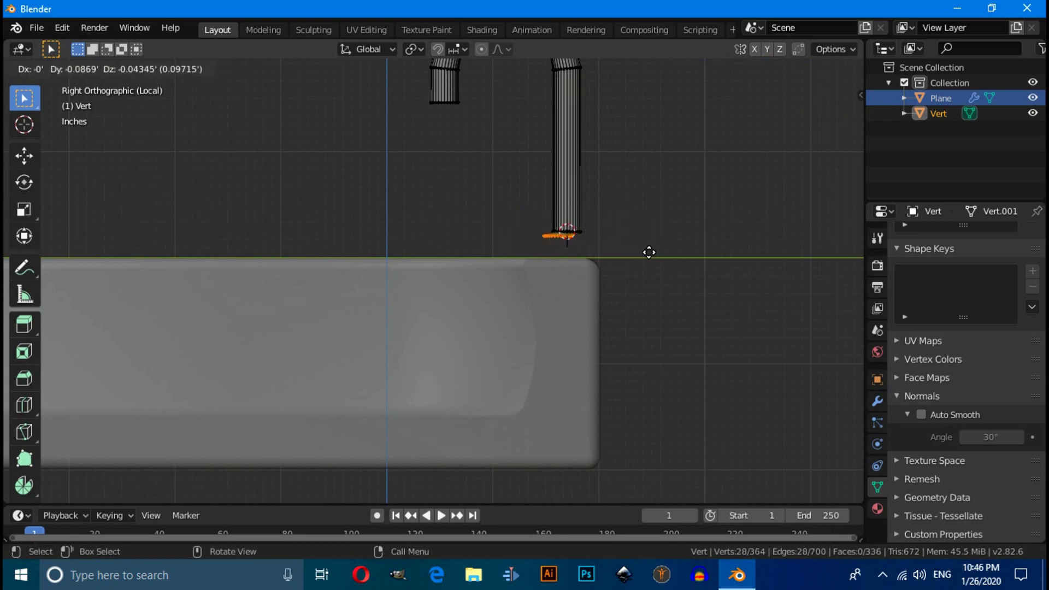
Scale the new ring to 1.828 and extrude it 0.224' down to the rim
right_click(655, 248)
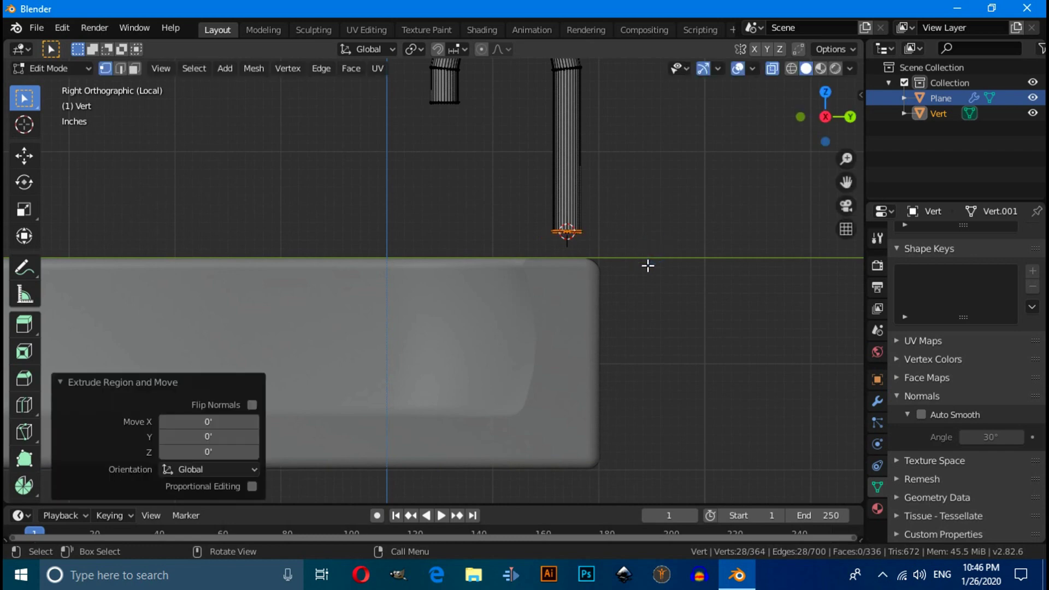
key("s")
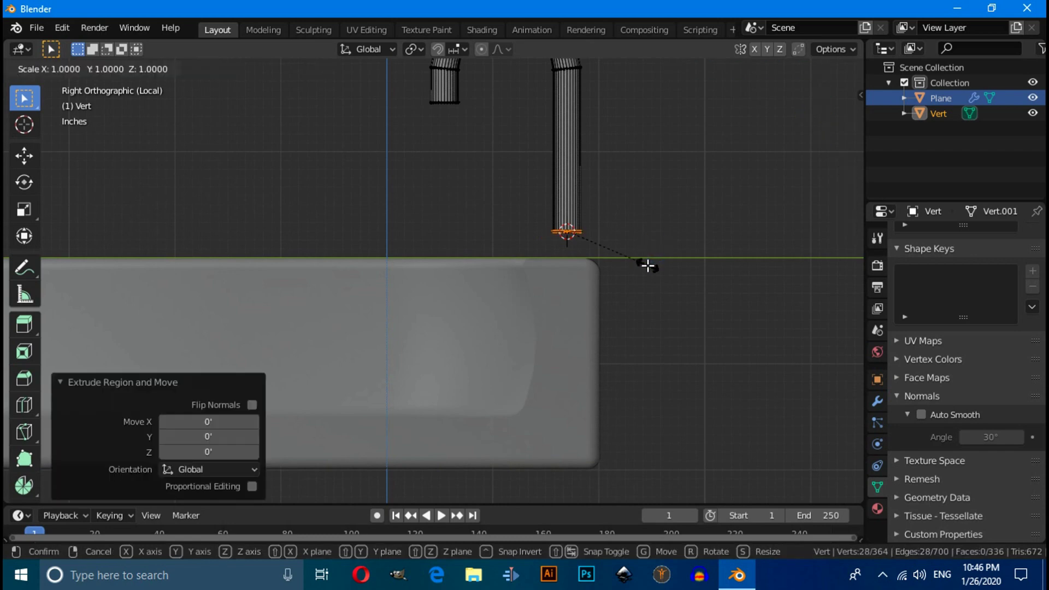
left_click(710, 301)
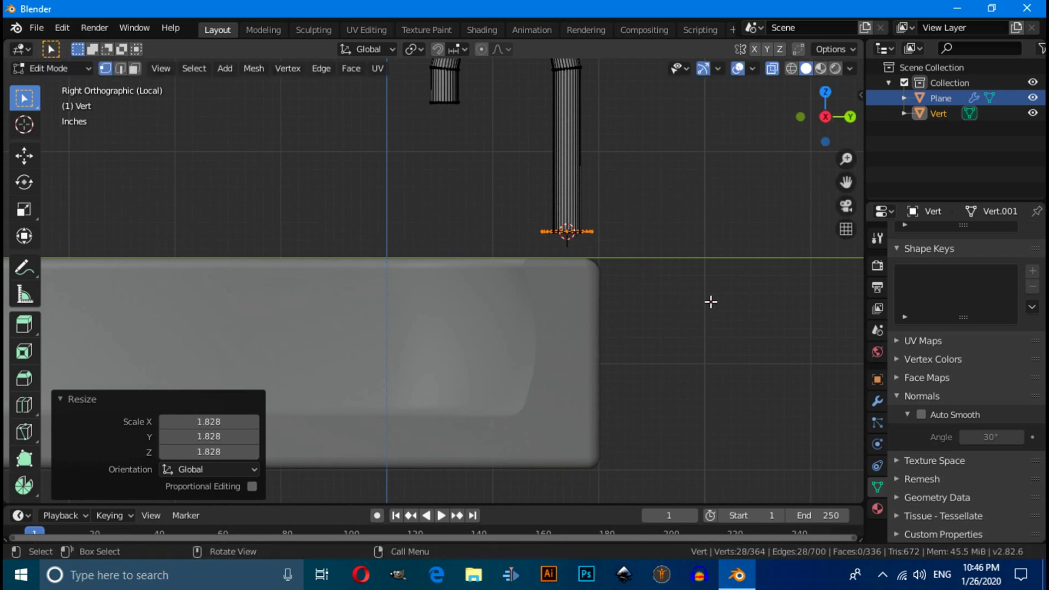
key("e")
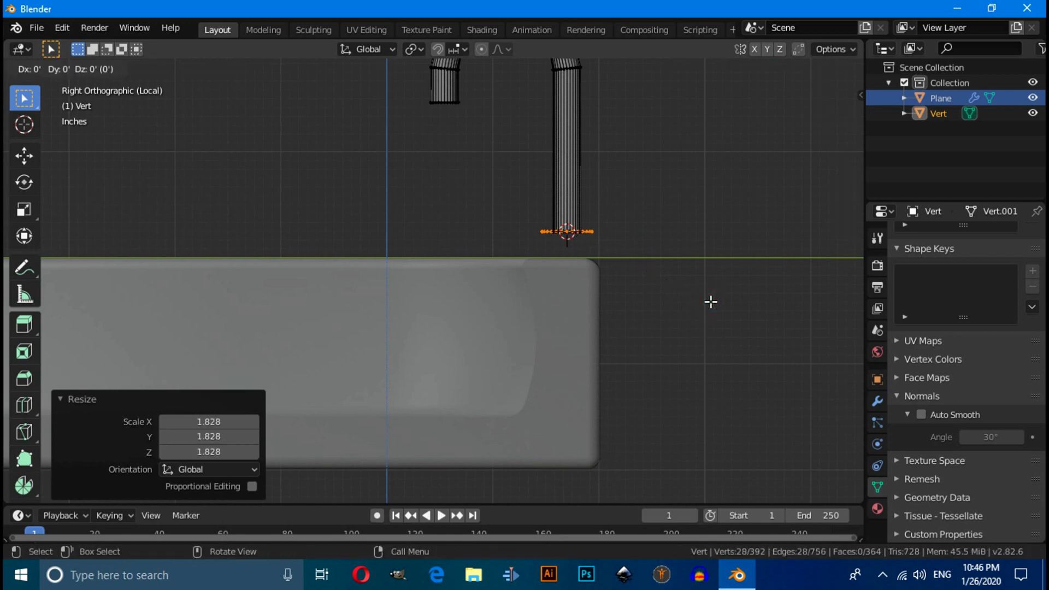
key("z")
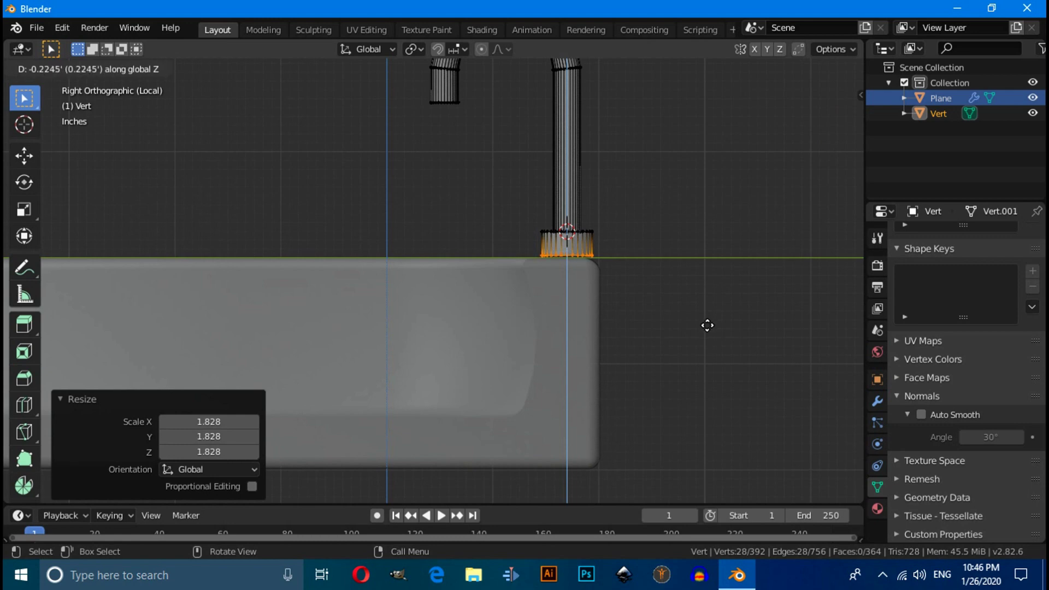
left_click(707, 325)
Cap the collar's bottom ring with a face
middle_click_drag(705, 323, 674, 351)
key("f")
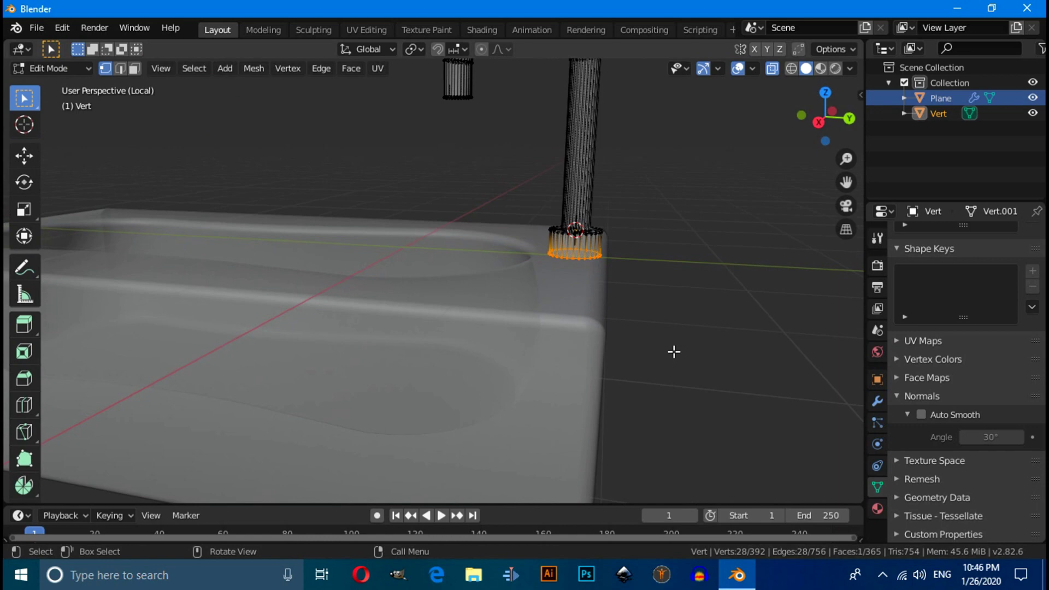
scroll(674, 351, "down", 2)
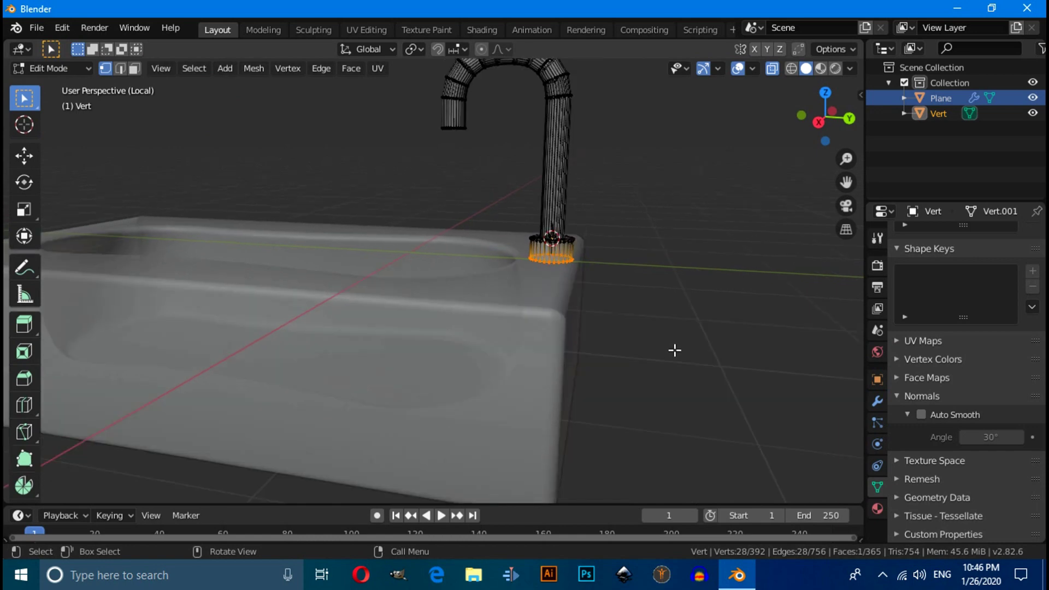
key("i")
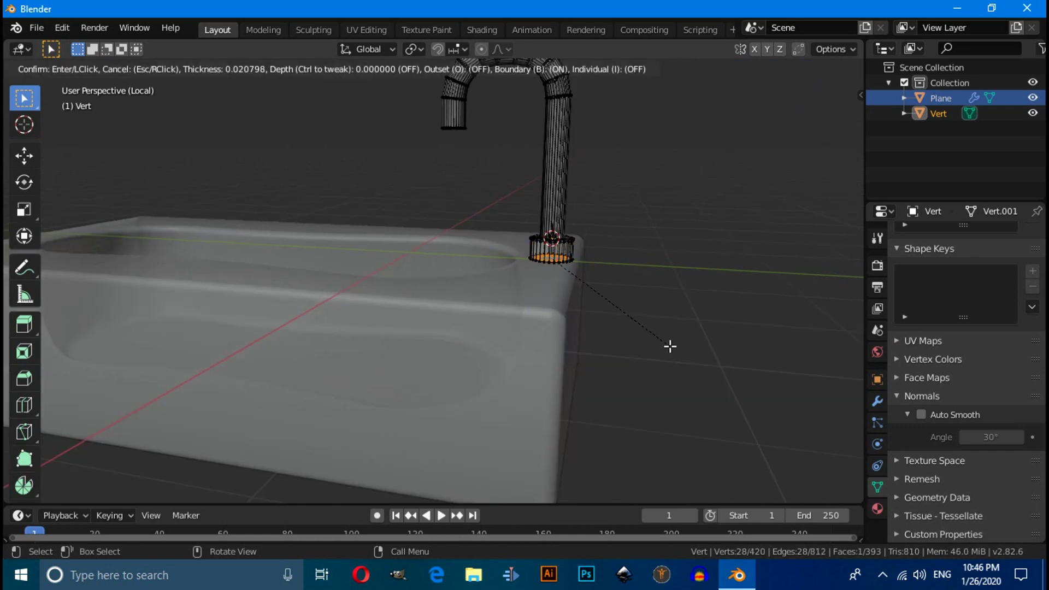
Inset the collar's bottom face twice, then deselect everything
left_click(670, 345)
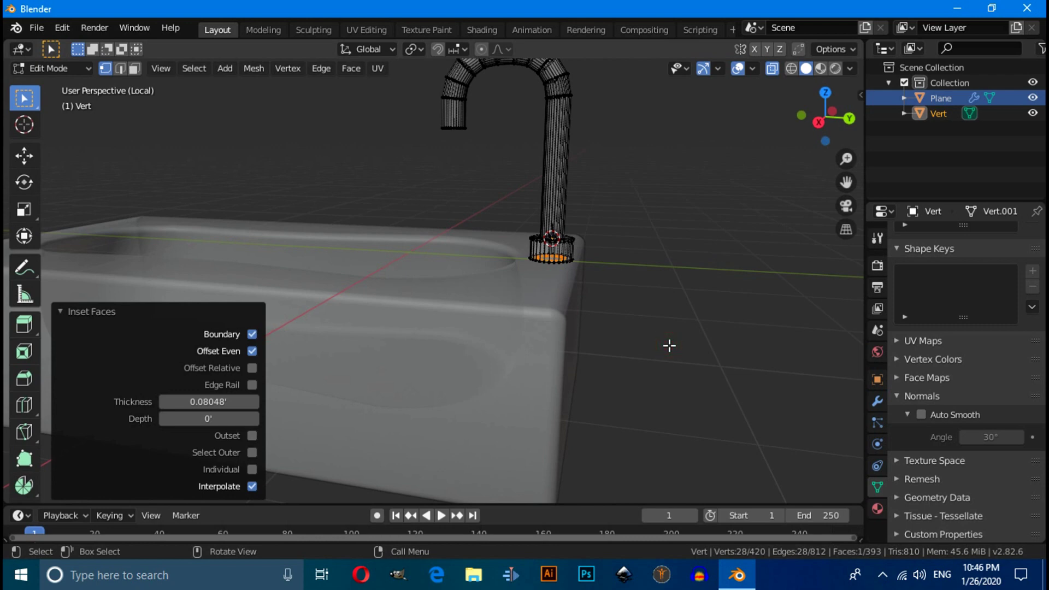
key("i")
left_click(667, 343)
key("KP_3")
scroll(666, 343, "up", 5)
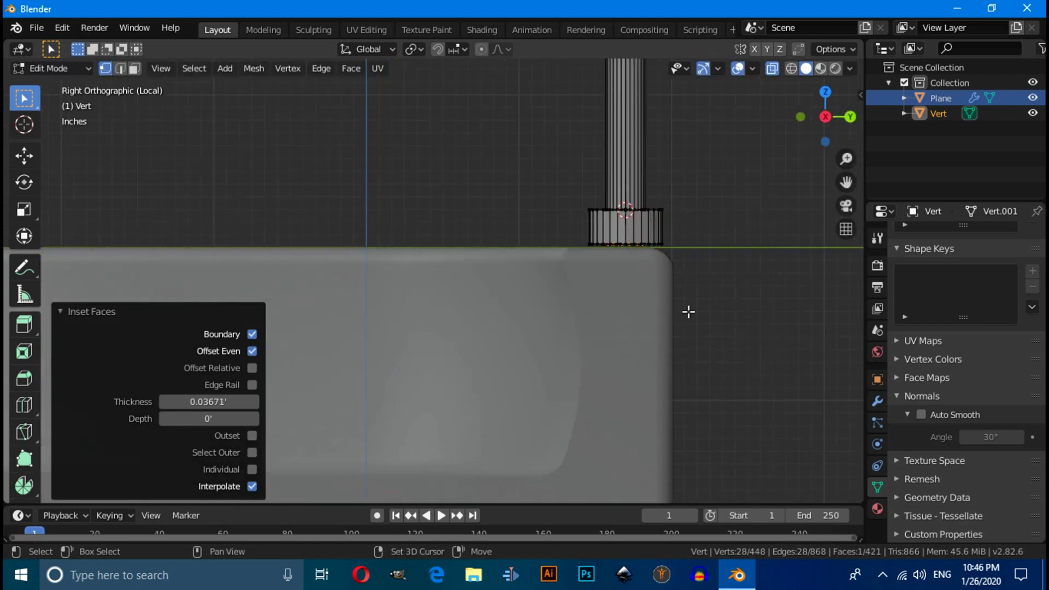
left_click(694, 328)
scroll(694, 327, "up", 3)
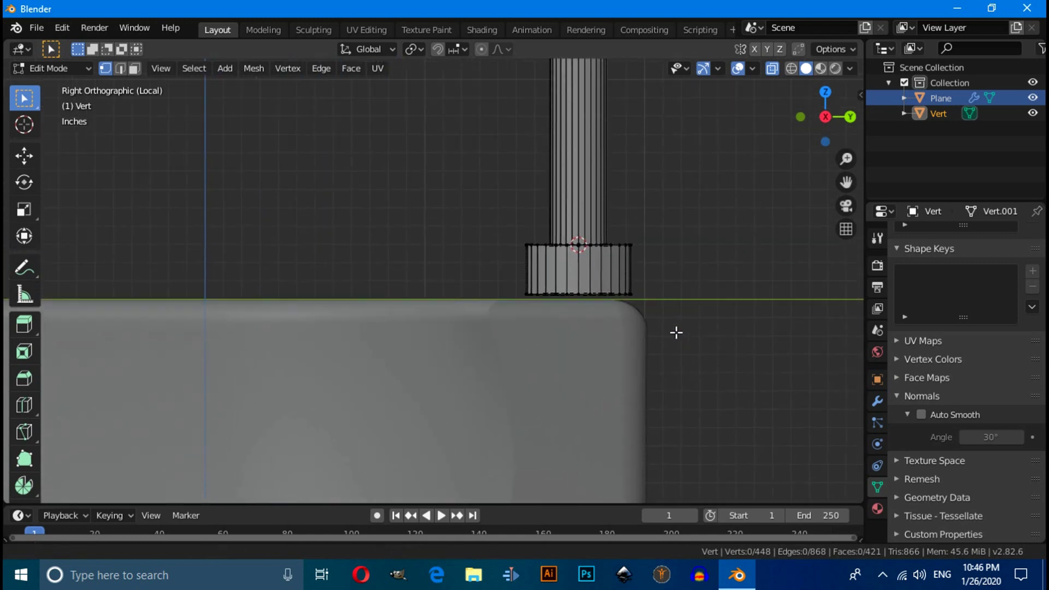
middle_click_drag(640, 349, 597, 379)
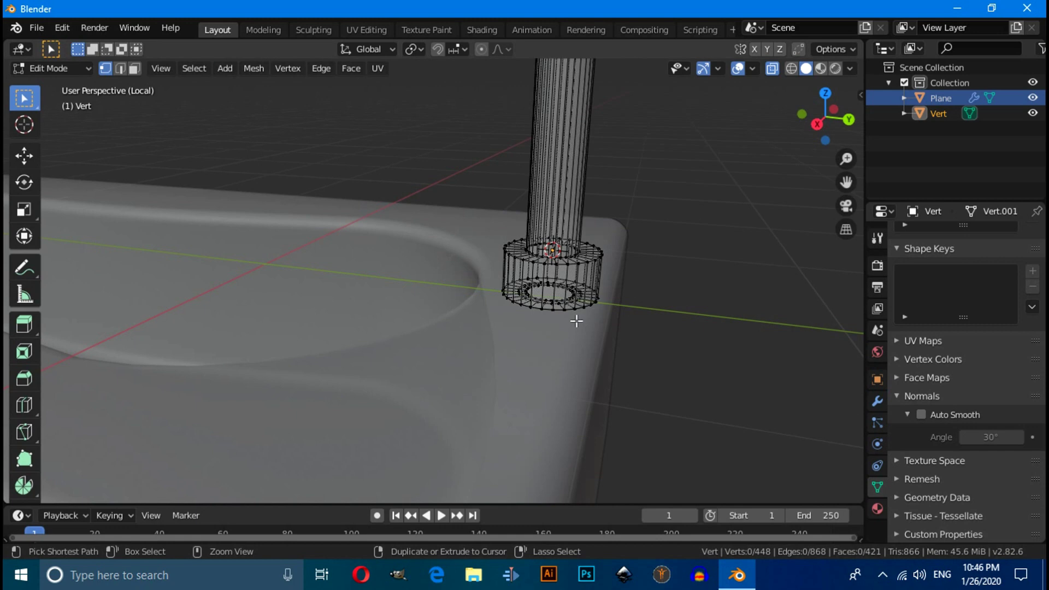
Add two centred loop cuts around the faucet collar
key("ctrl+r")
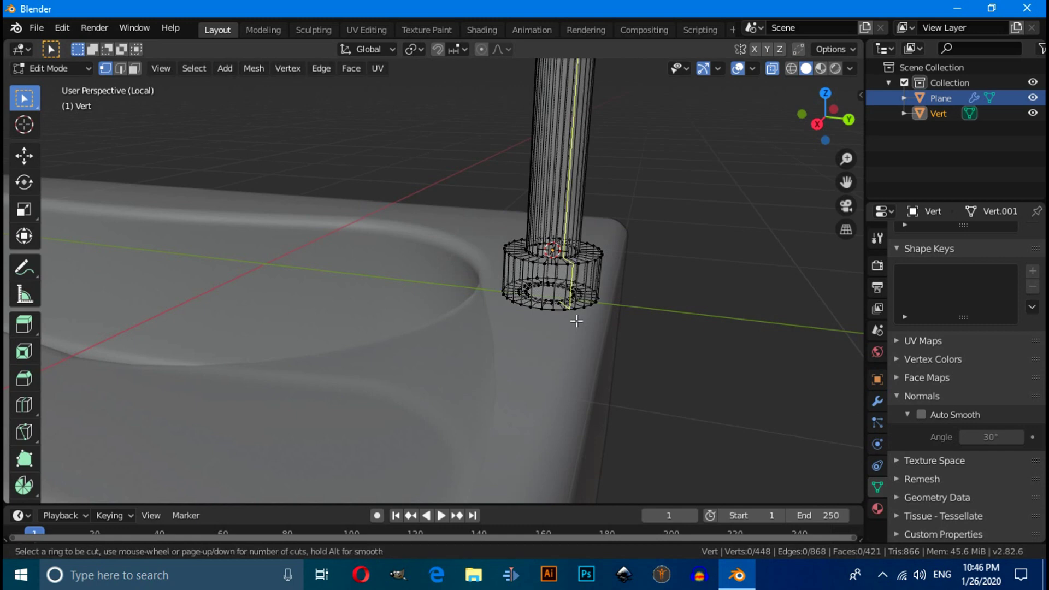
left_click(555, 286)
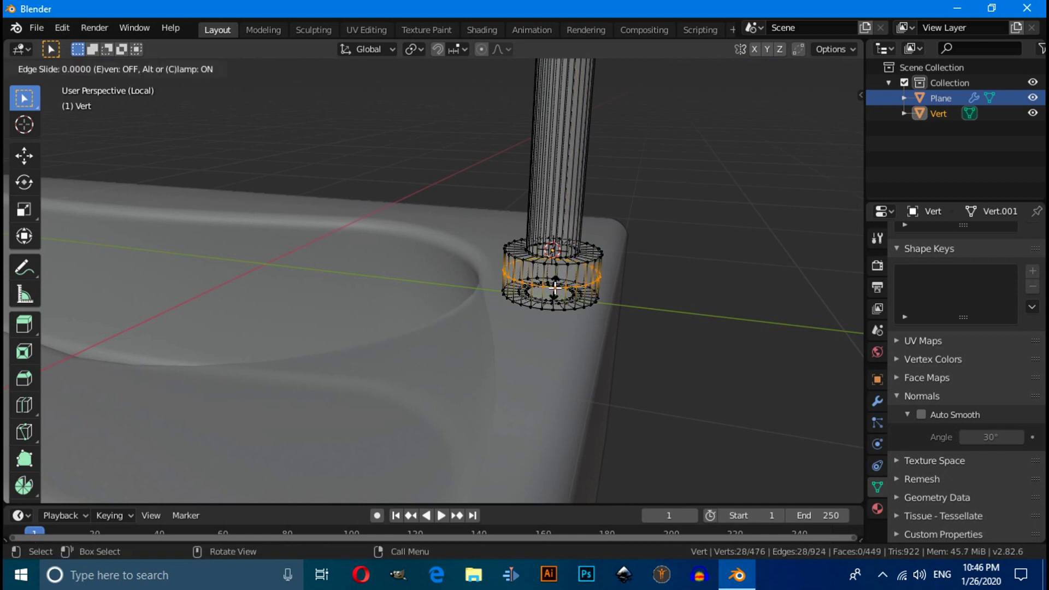
right_click(555, 287)
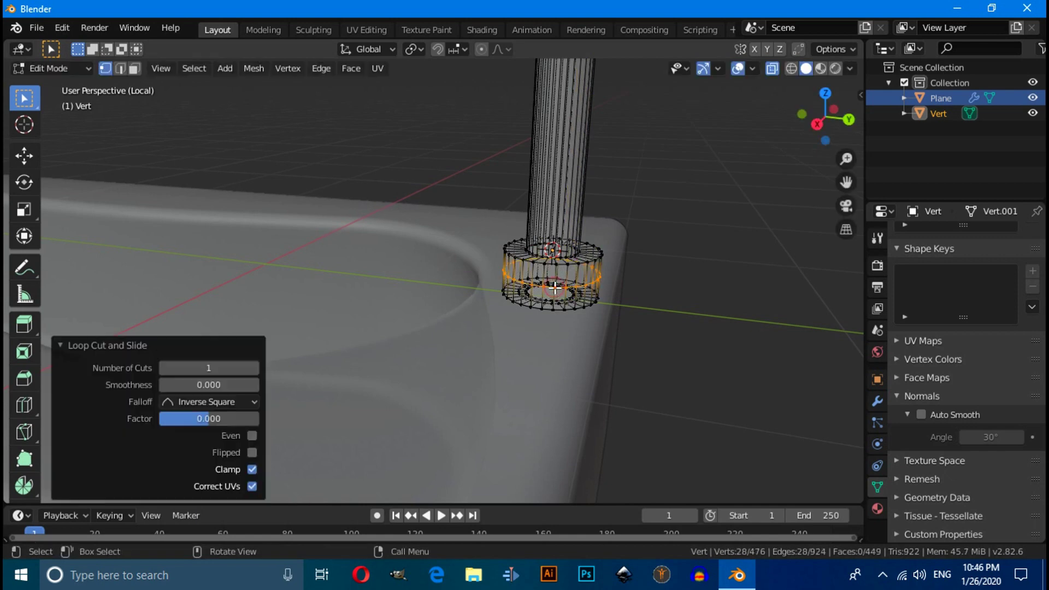
left_click(254, 368)
In Right view, scale the collar loops along Z to stretch the collar taller
key("KP_3")
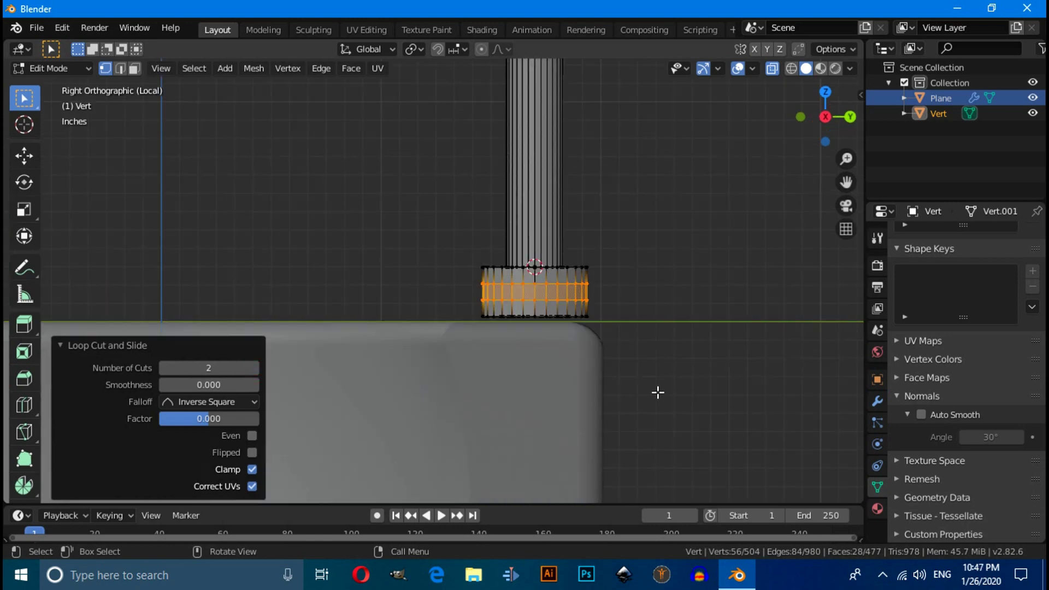
key("s")
key("z")
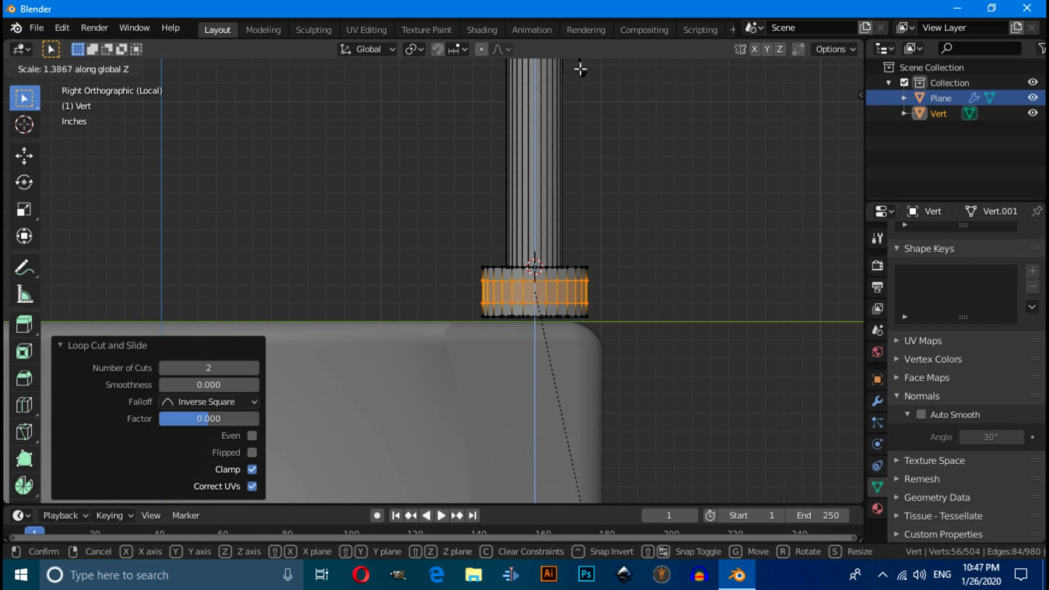
left_click(544, 191)
left_click(632, 213)
middle_click_drag(608, 169, 672, 391, "shift")
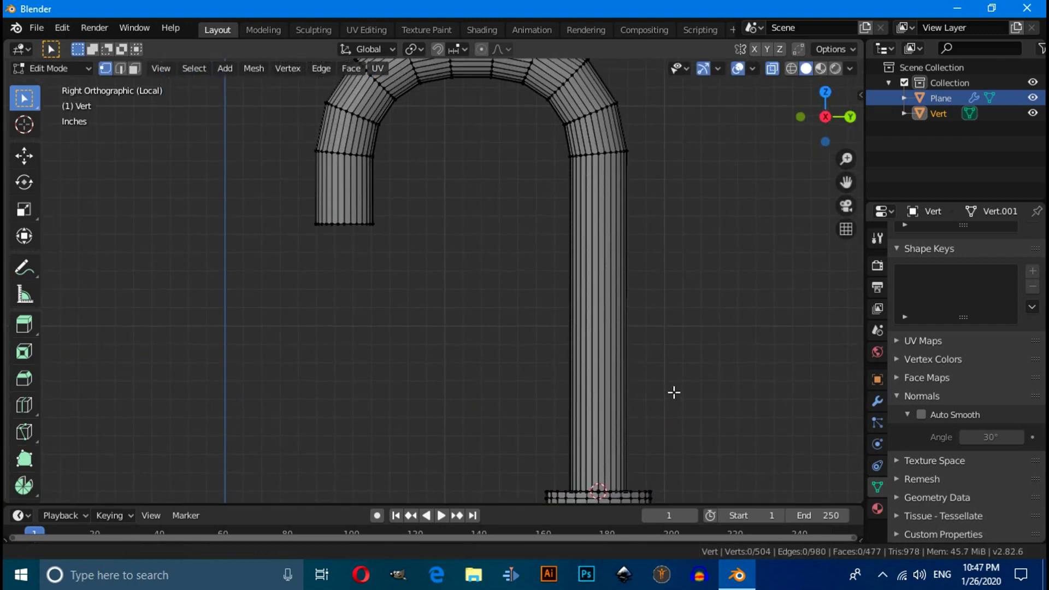
Turn X-ray off and add three loop cuts near the spout tip
left_click(771, 69)
middle_click_drag(416, 255, 477, 281, "shift")
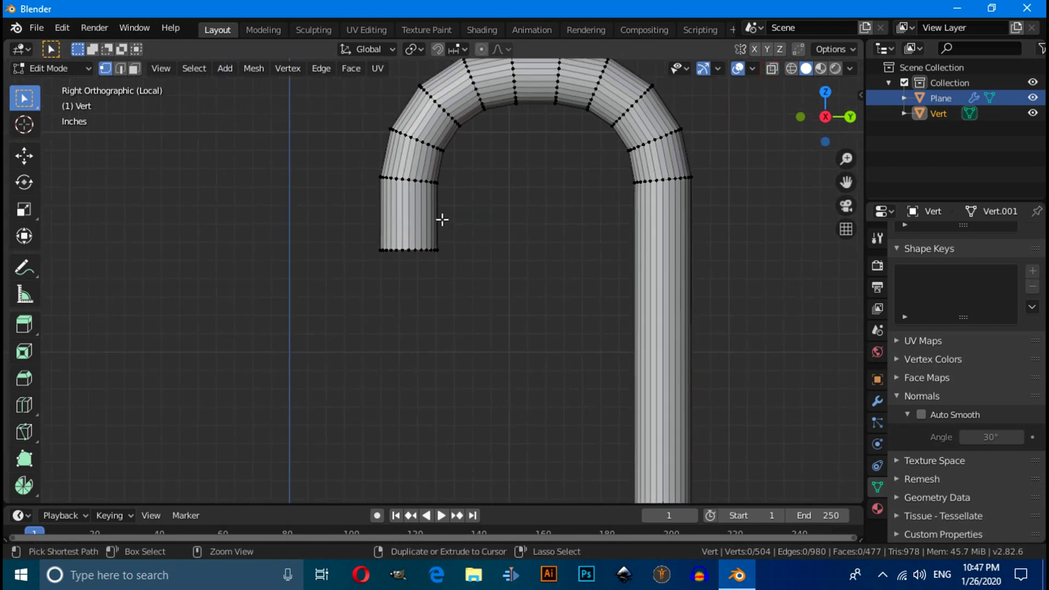
key("ctrl+r")
scroll(443, 219, "up", 2)
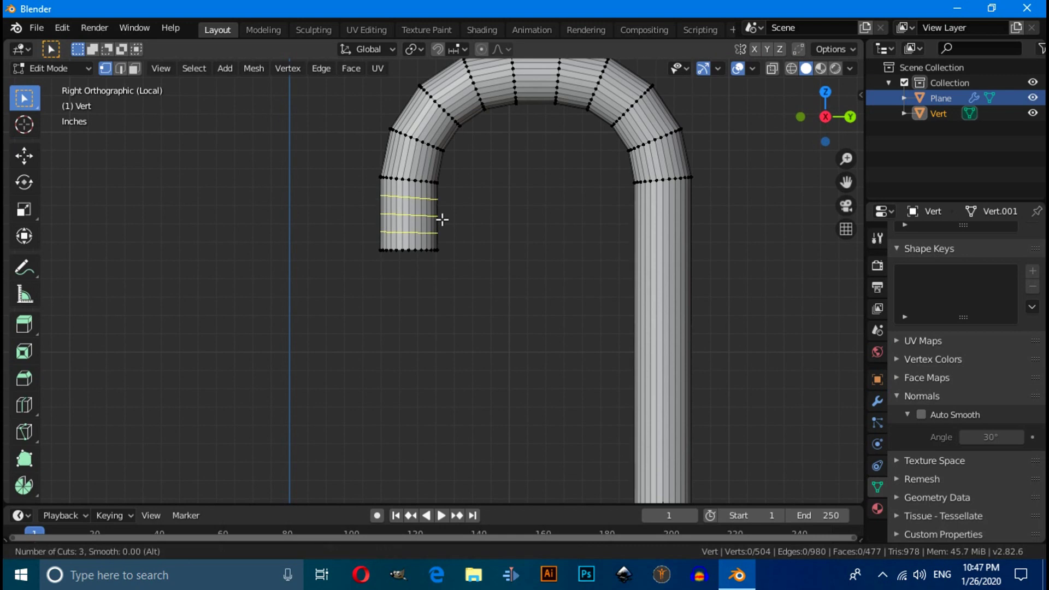
left_click(442, 219)
right_click(443, 219)
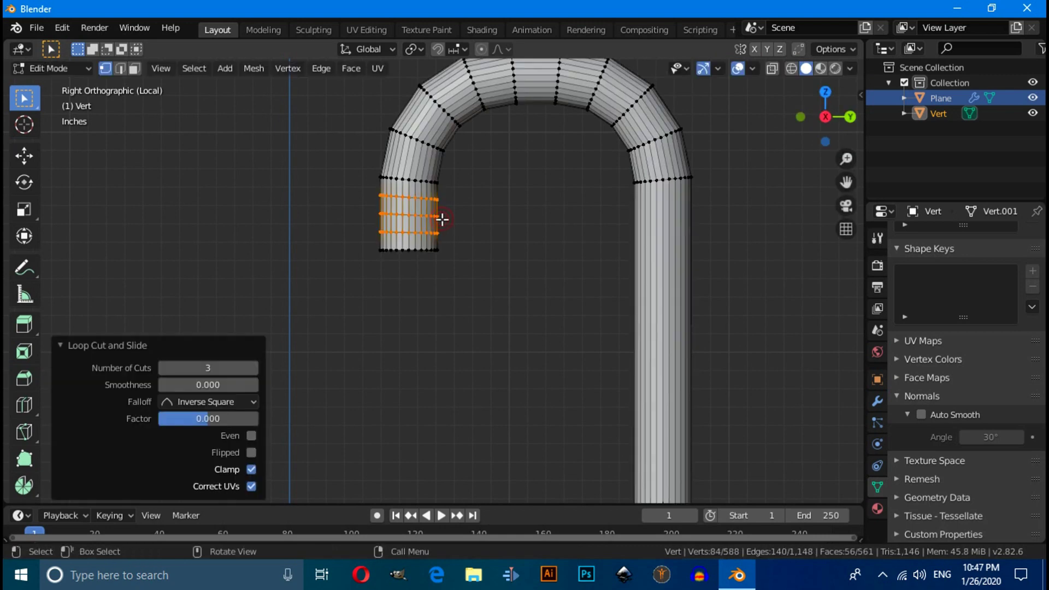
left_click(469, 218)
scroll(290, 171, "up", 2)
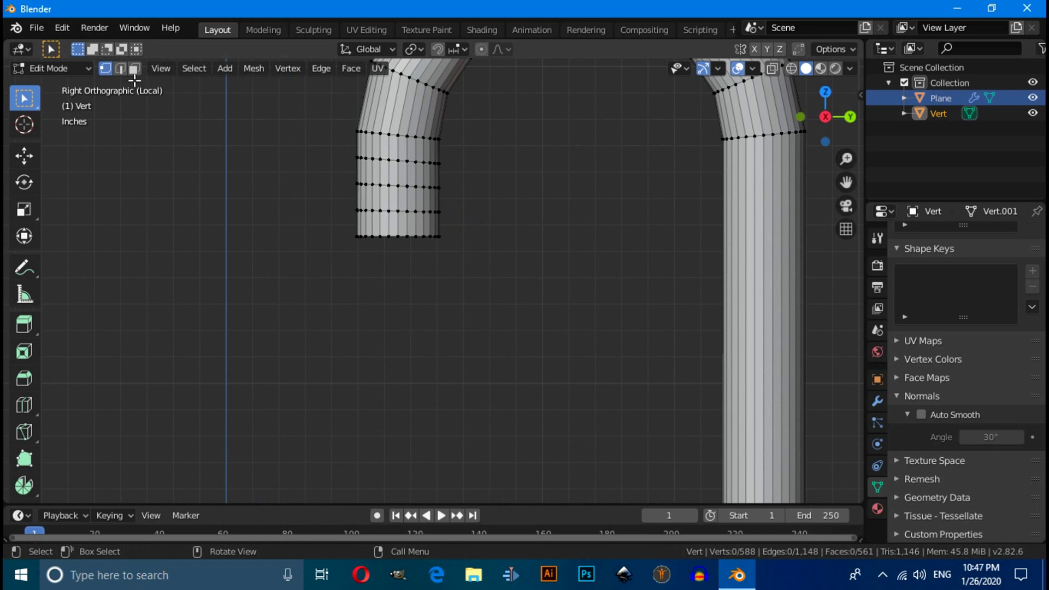
Shrink an edge loop near the tip to 0.8 and bevel it into 4 segments
left_click(125, 70)
left_click(392, 184, "alt")
key("s")
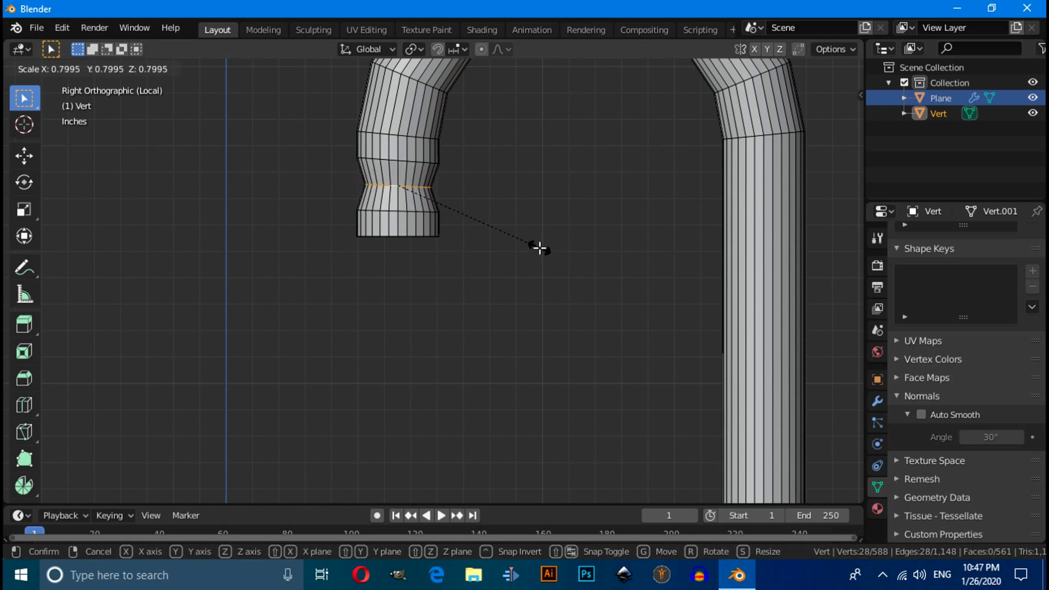
left_click(539, 247)
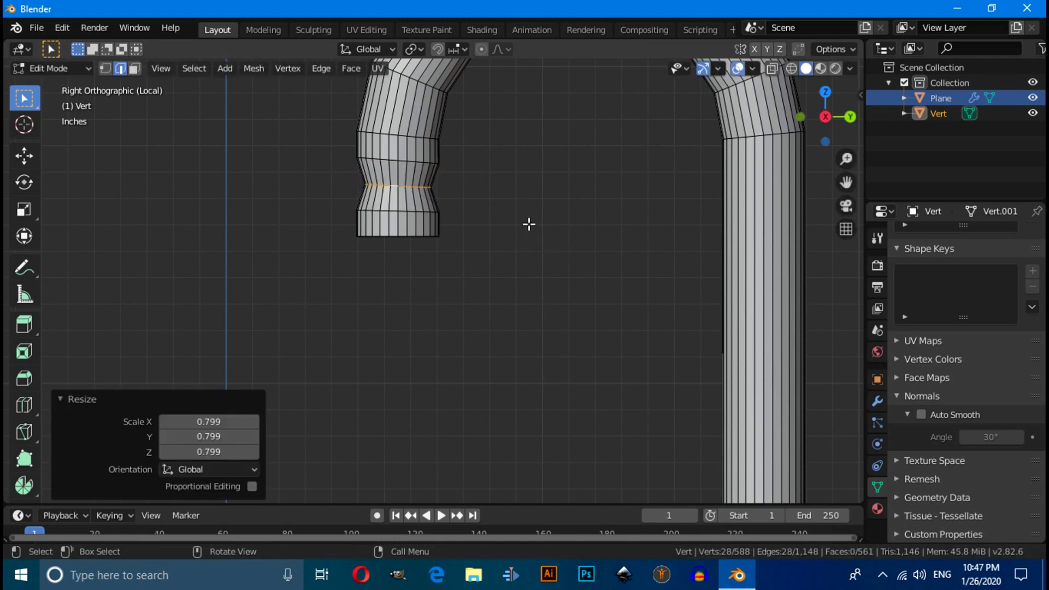
key("ctrl+b")
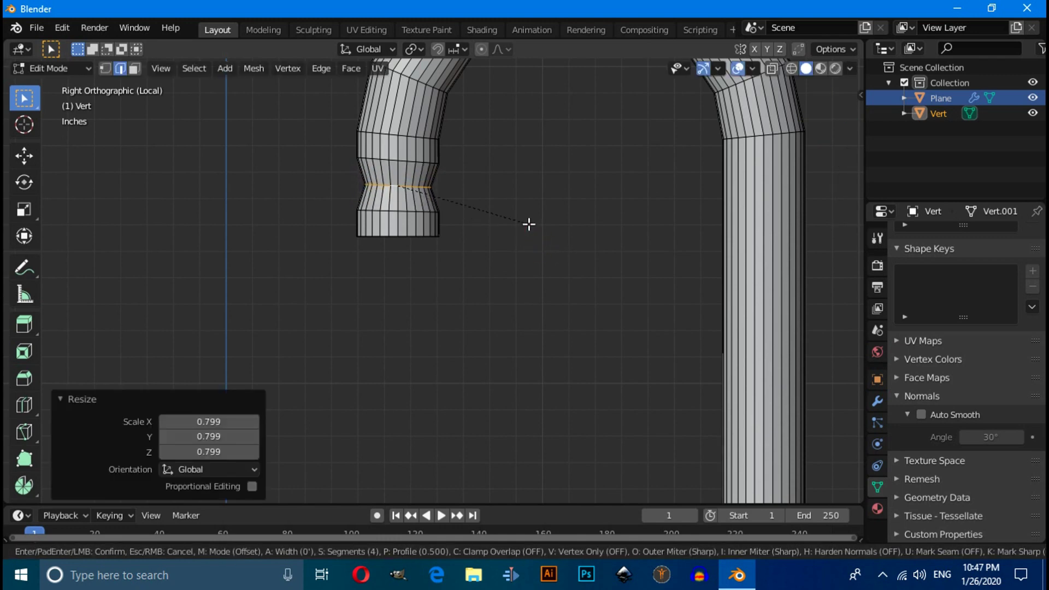
left_click(505, 302)
Return to Object Mode and frame the faucet in perspective
left_click(61, 69)
left_click(61, 85)
scroll(300, 183, "down", 5)
middle_click_drag(453, 261, 469, 294)
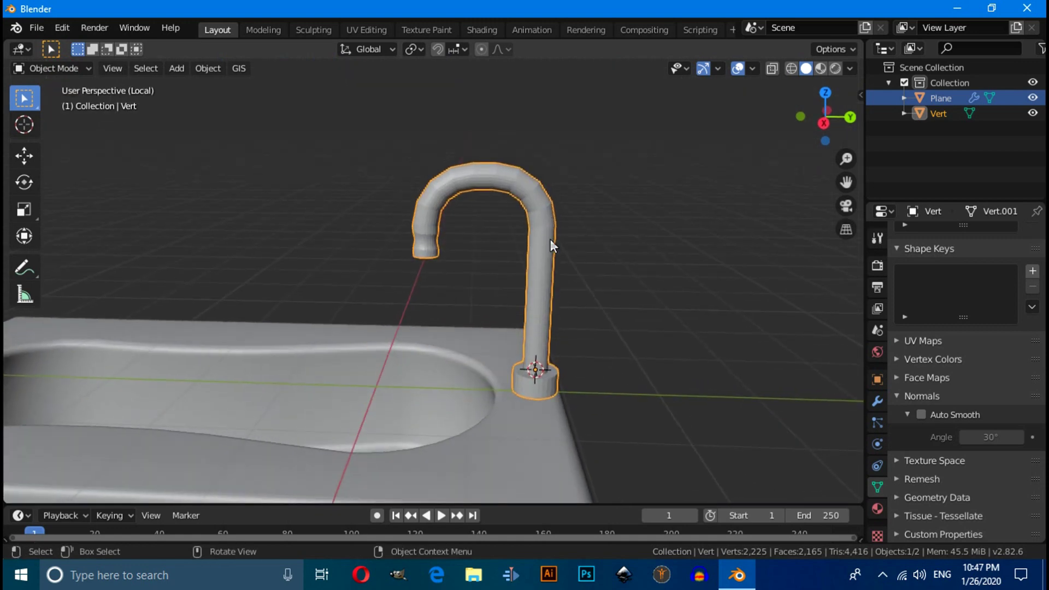
middle_click_drag(714, 350, 672, 306, "shift")
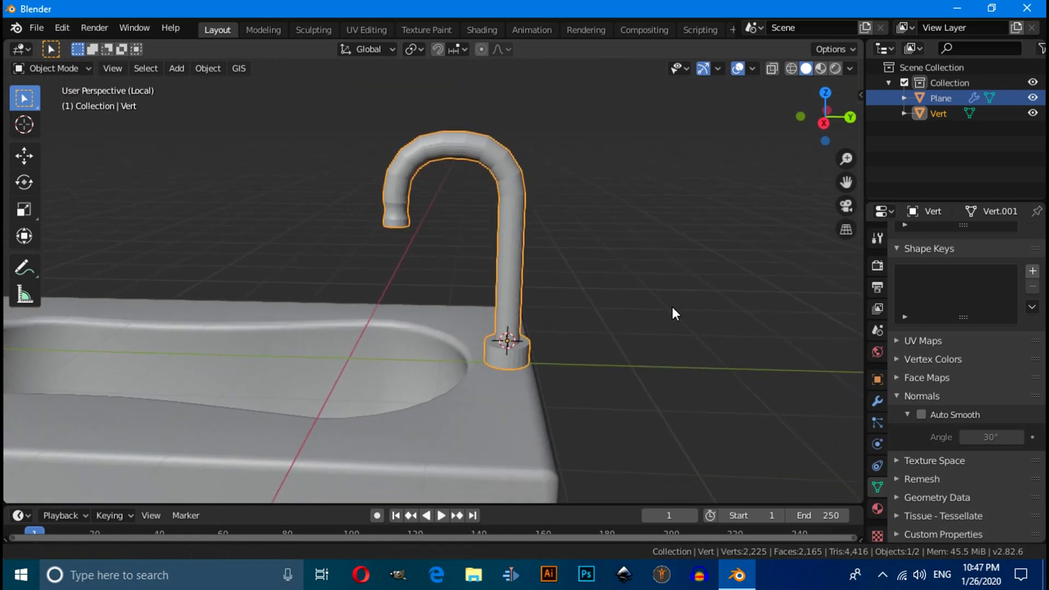
Add a Solidify modifier to give the faucet wall thickness
left_click(880, 398)
left_click(920, 234)
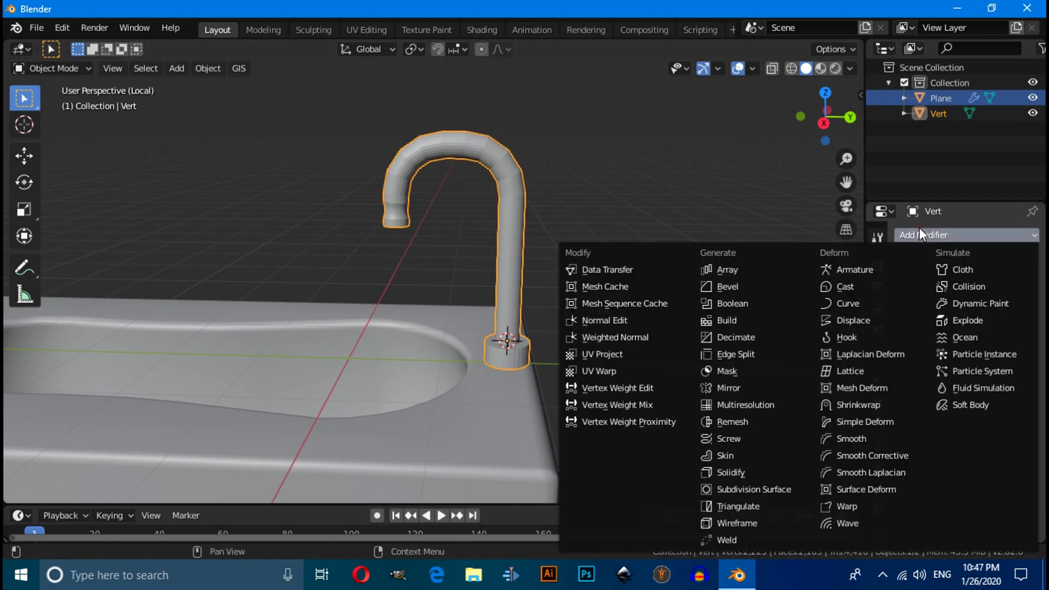
left_click(738, 471)
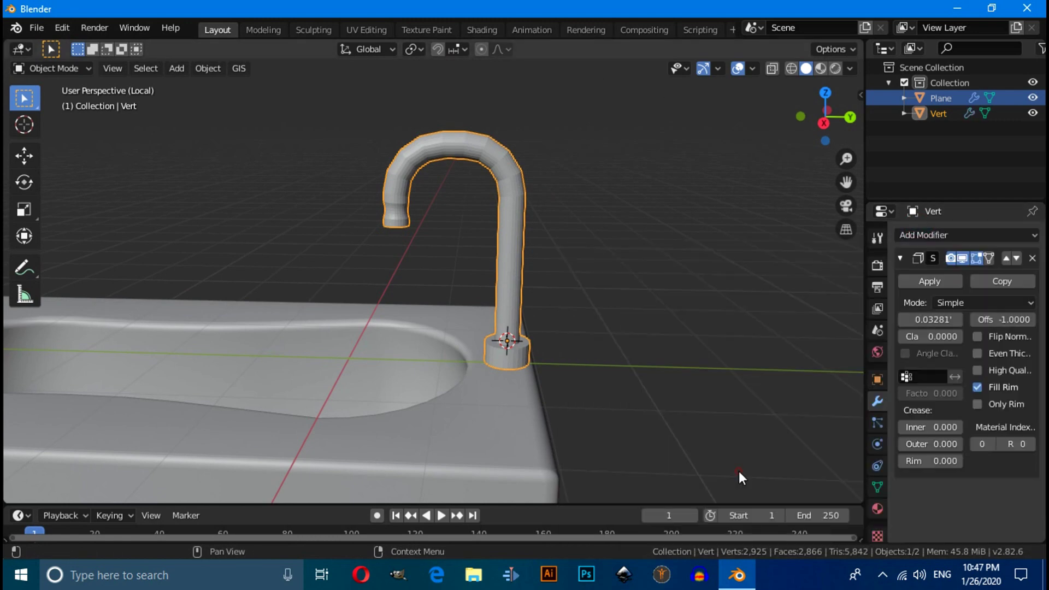
middle_click_drag(535, 355, 446, 243)
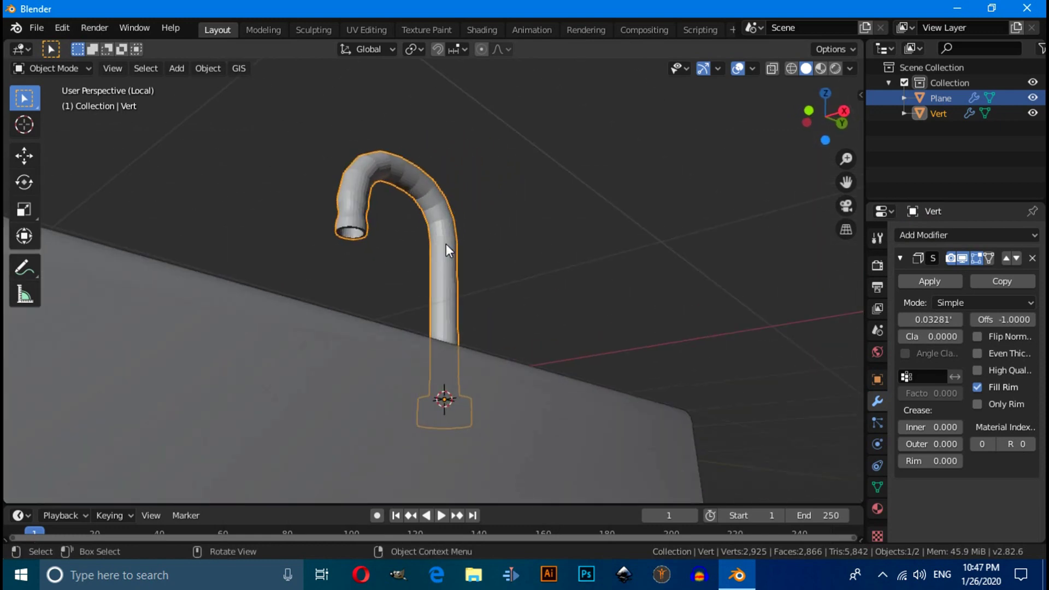
scroll(444, 244, "up", 3)
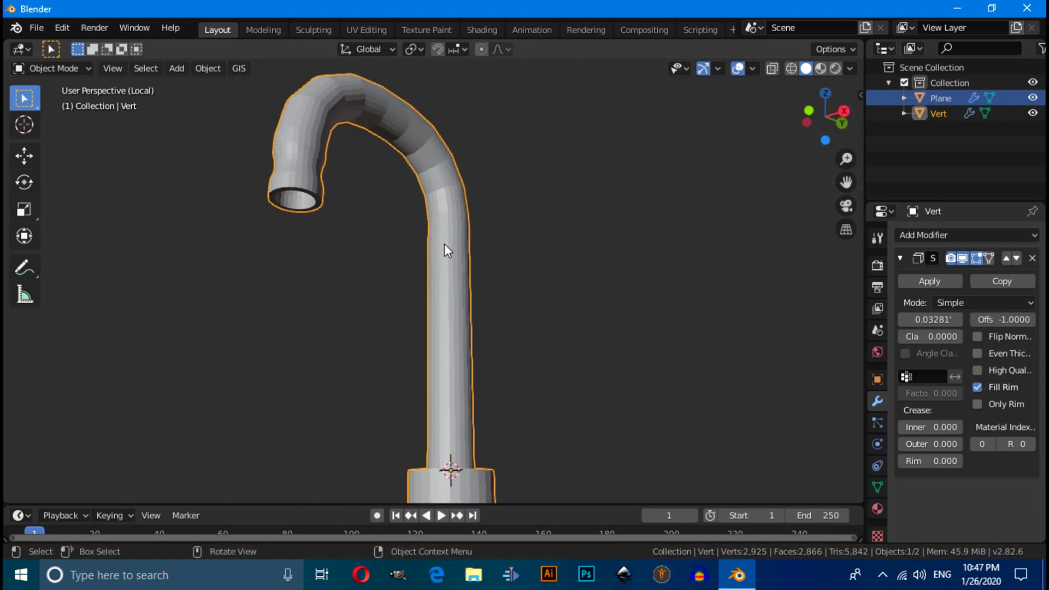
Add a Bevel modifier to the faucet
left_click(948, 236)
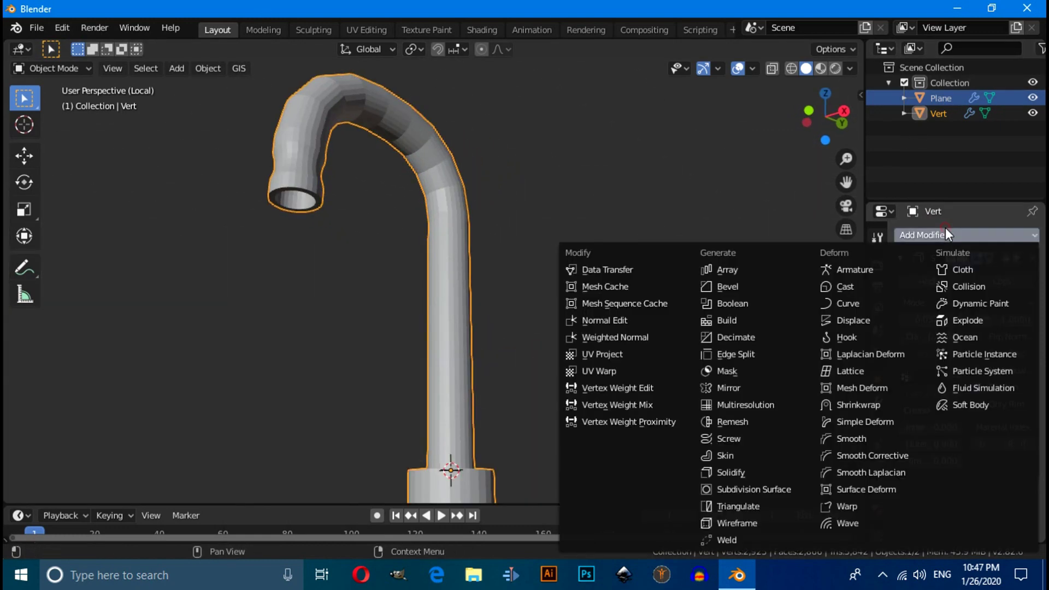
left_click(759, 285)
scroll(654, 305, "up", 1)
middle_click_drag(655, 305, 575, 350)
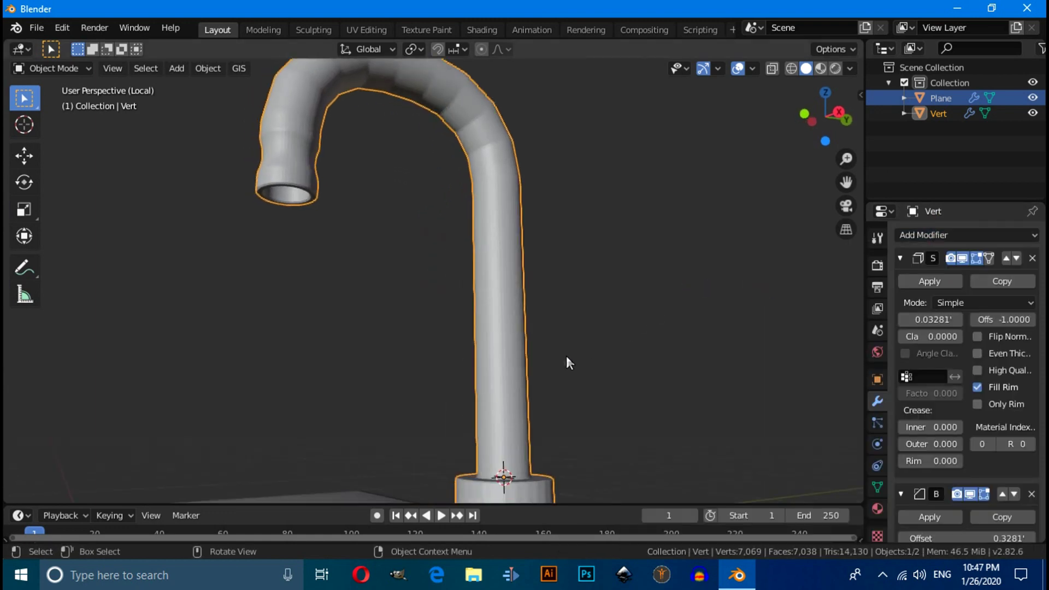
scroll(552, 392, "down", 1)
scroll(937, 479, "down", 4)
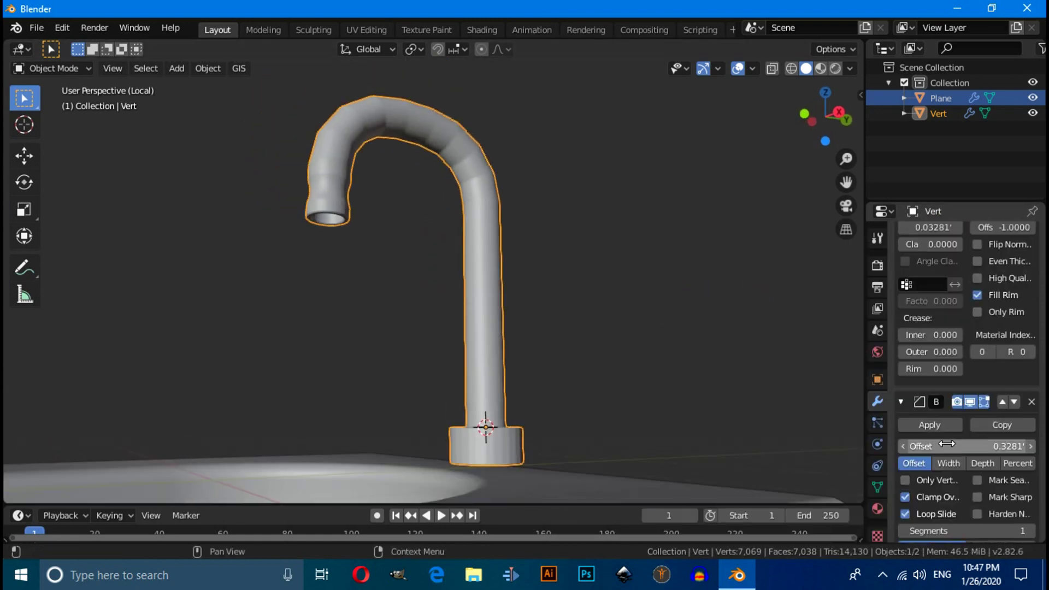
scroll(945, 464, "down", 3)
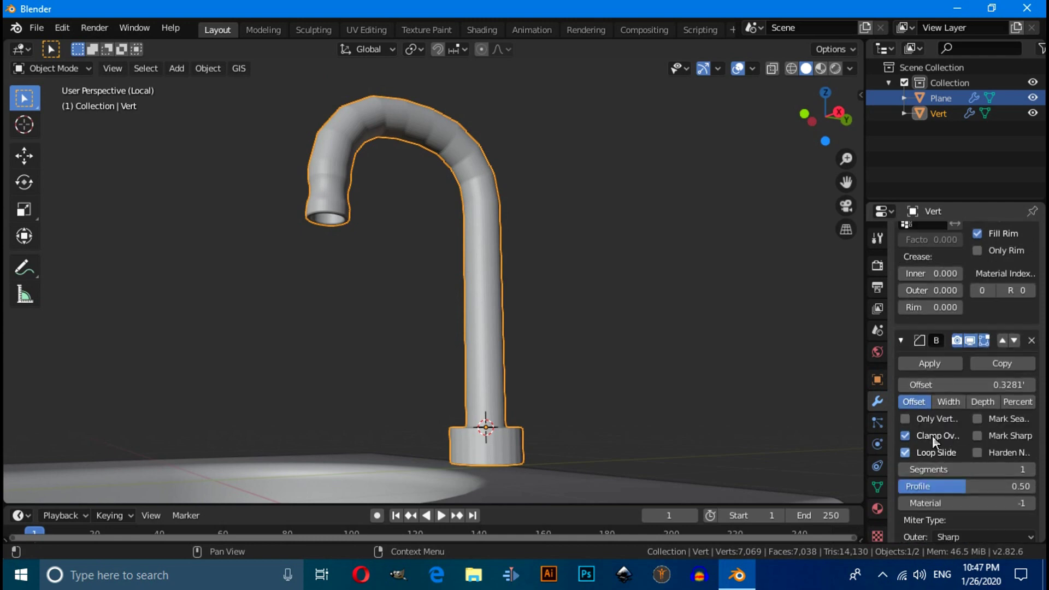
scroll(948, 415, "down", 4)
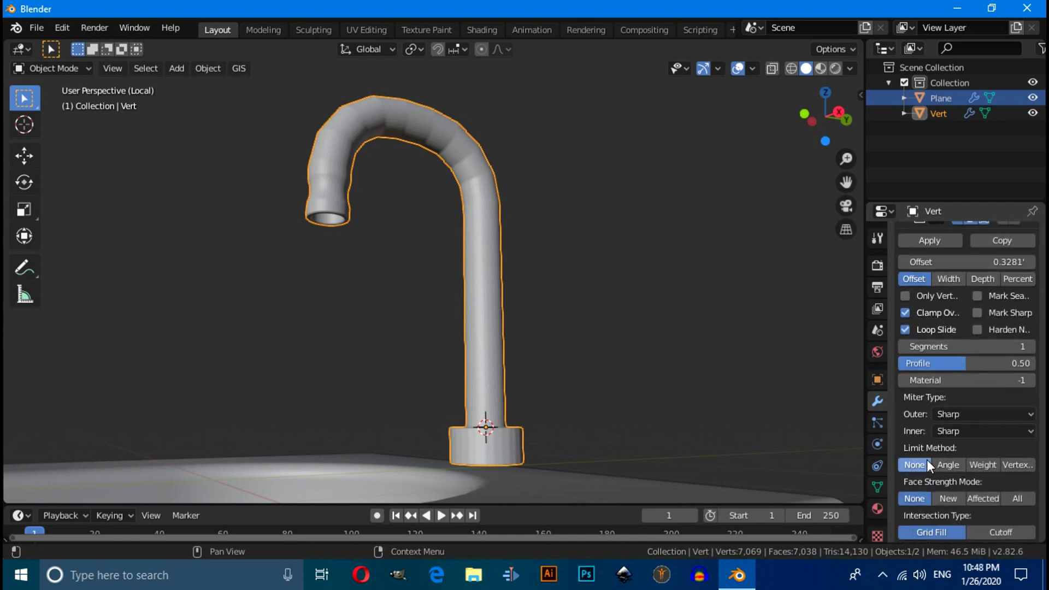
Set the bevel's Limit Method to Angle and its segments to 4
left_click(942, 464)
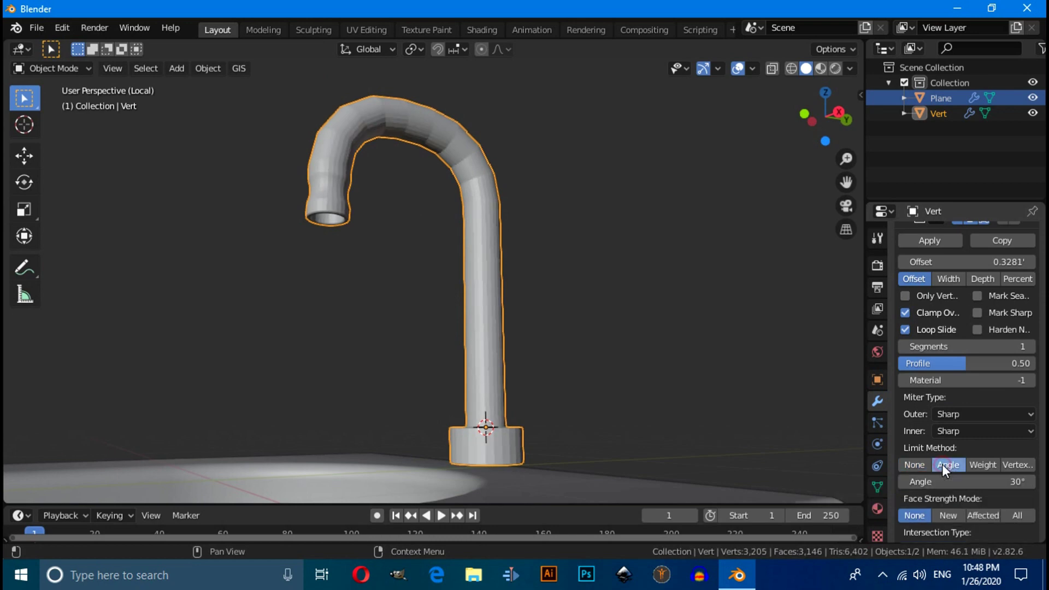
left_click(1030, 347)
left_click(1030, 347)
left_click(1029, 349)
scroll(901, 471, "down", 1)
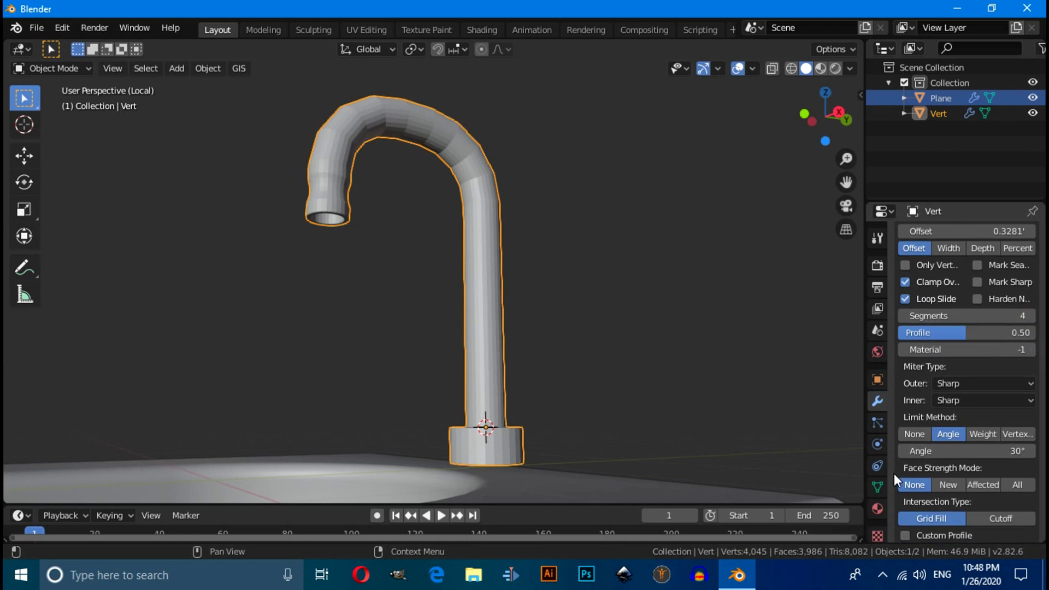
left_click(878, 485)
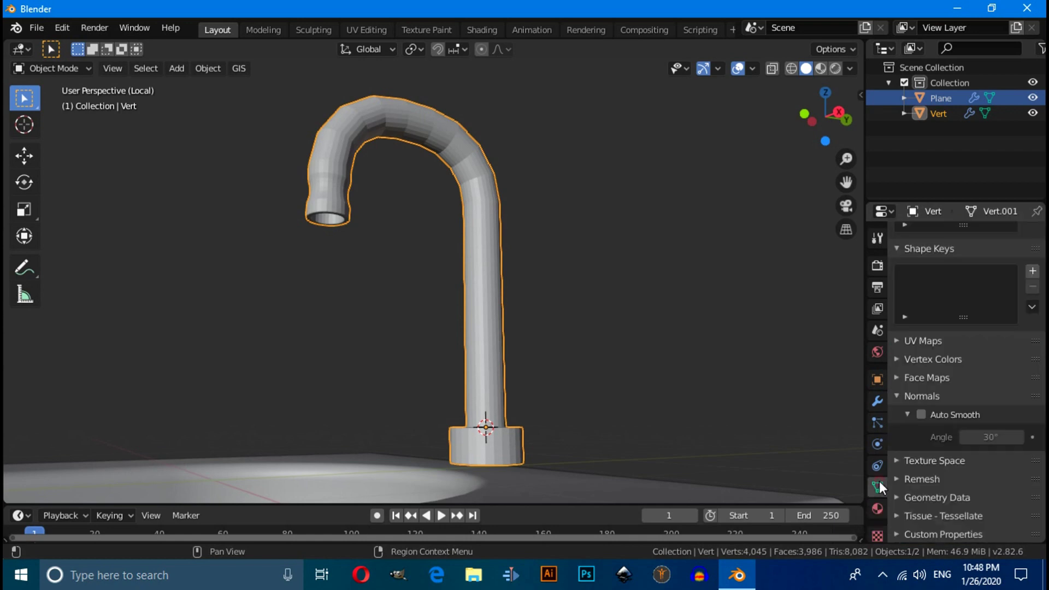
Enable Auto Smooth on the faucet and apply Shade Smooth
left_click(920, 415)
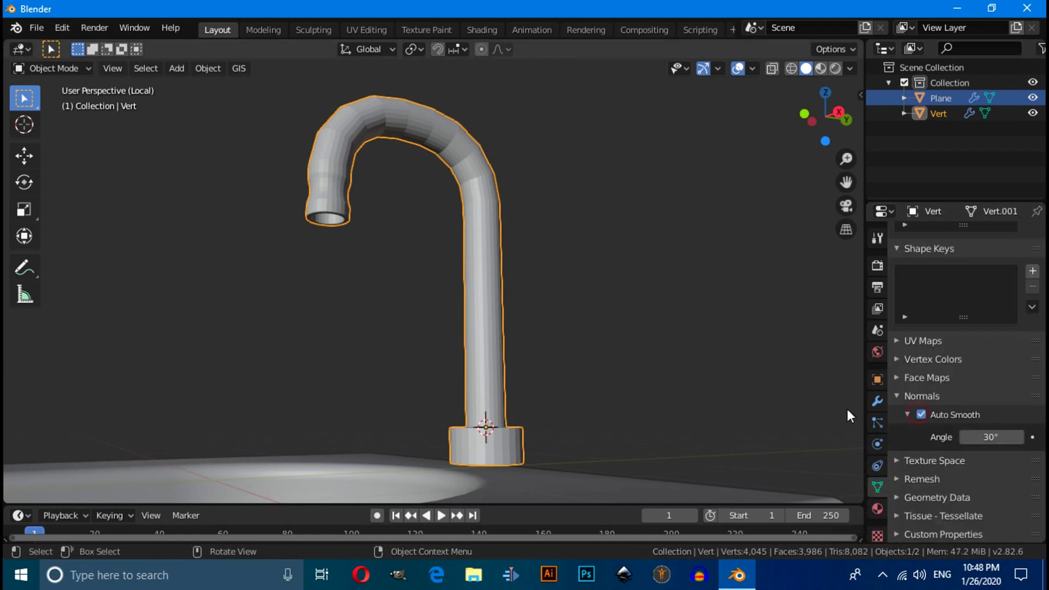
right_click(506, 140)
left_click(506, 139)
middle_click_drag(510, 146, 477, 228)
scroll(492, 240, "down", 8)
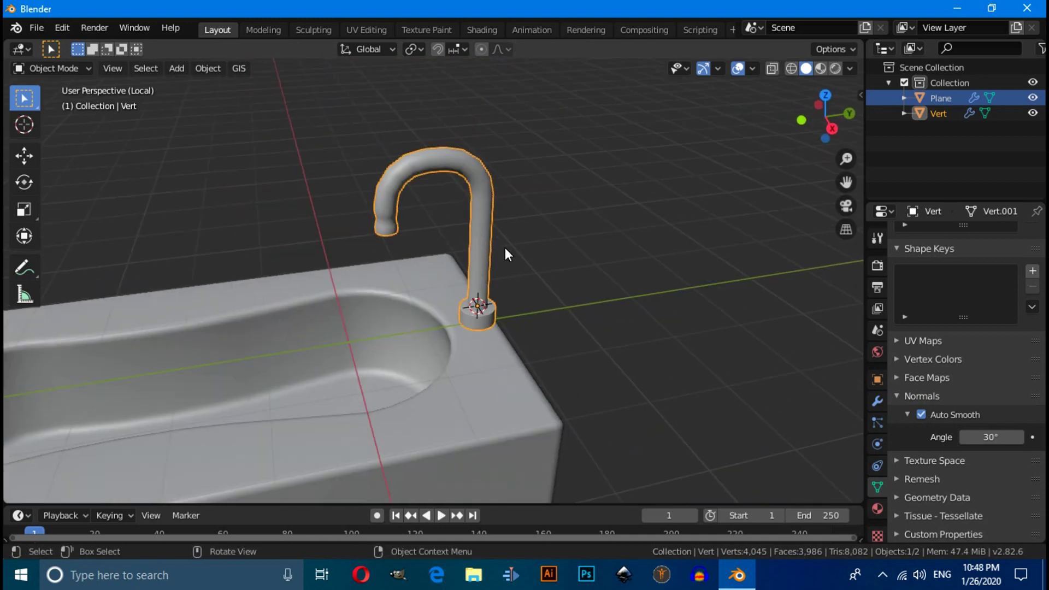
Deselect the faucet and frame the whole bathtub with its faucet
left_click(523, 255)
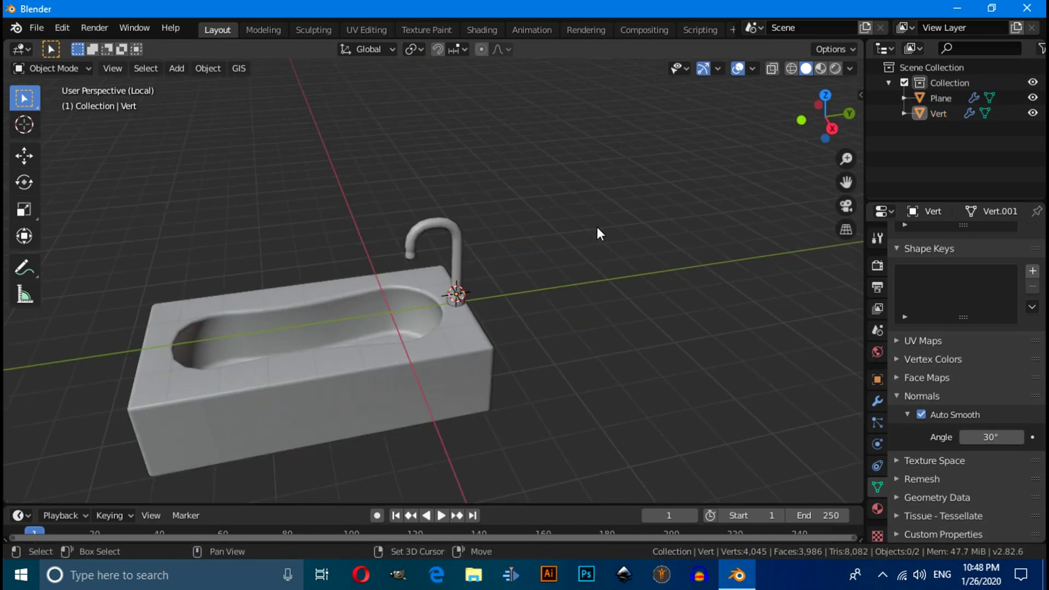
middle_click_drag(494, 280, 614, 243, "shift")
scroll(590, 249, "up", 2)
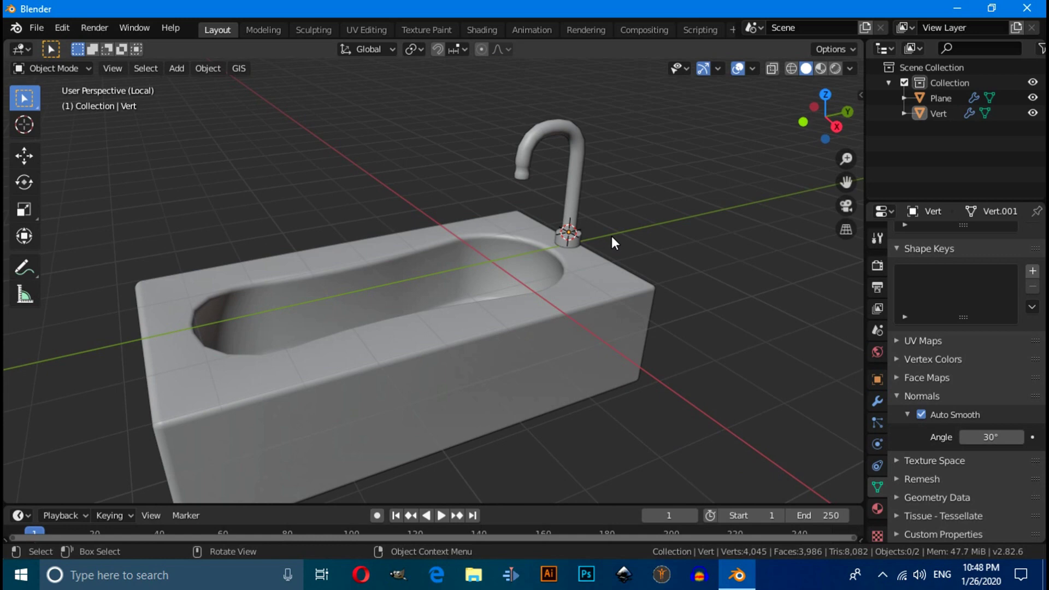